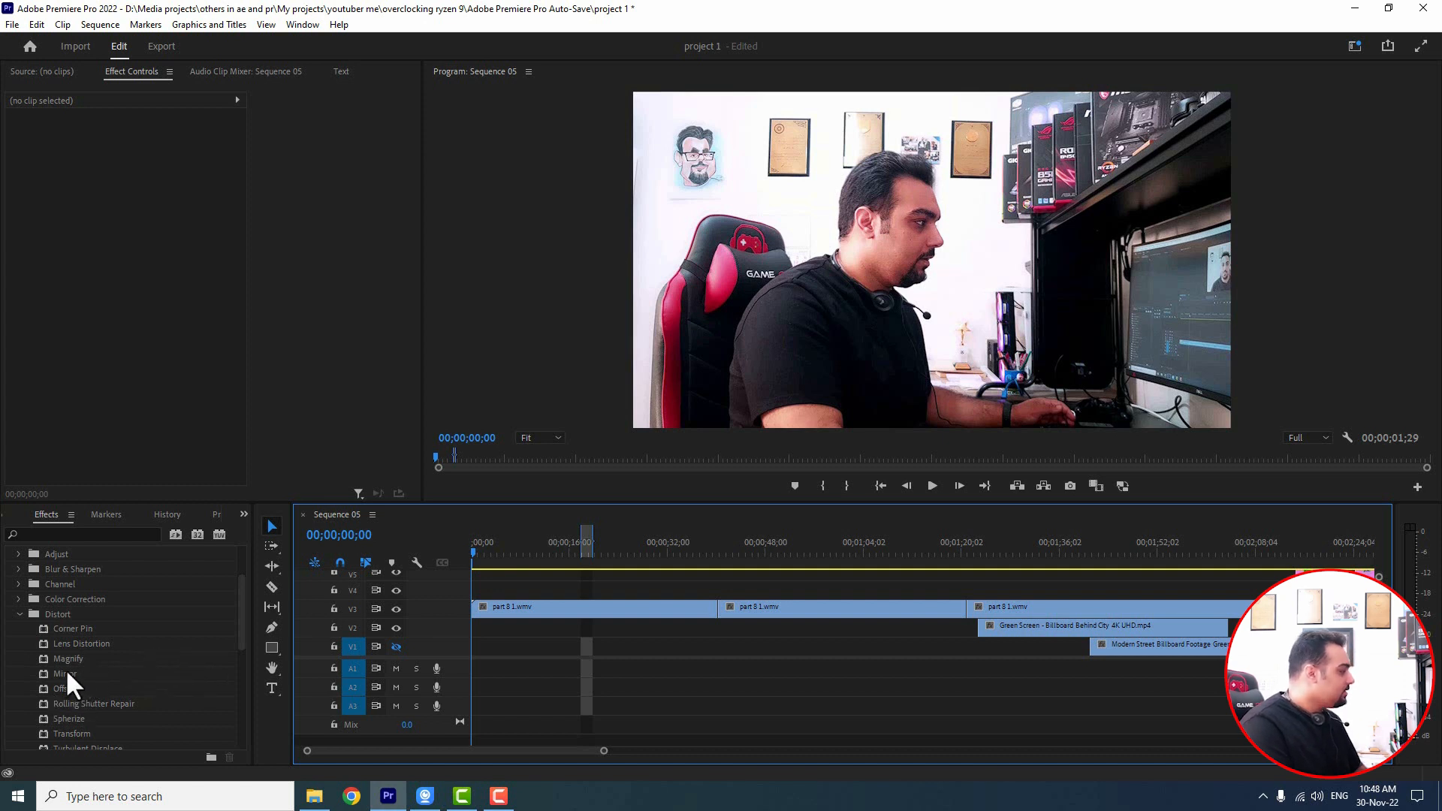
Step: Apply the Magnify effect to the first part 8 1.wmv clip on V3 and set its Shape to Square
drag(65, 659, 546, 612)
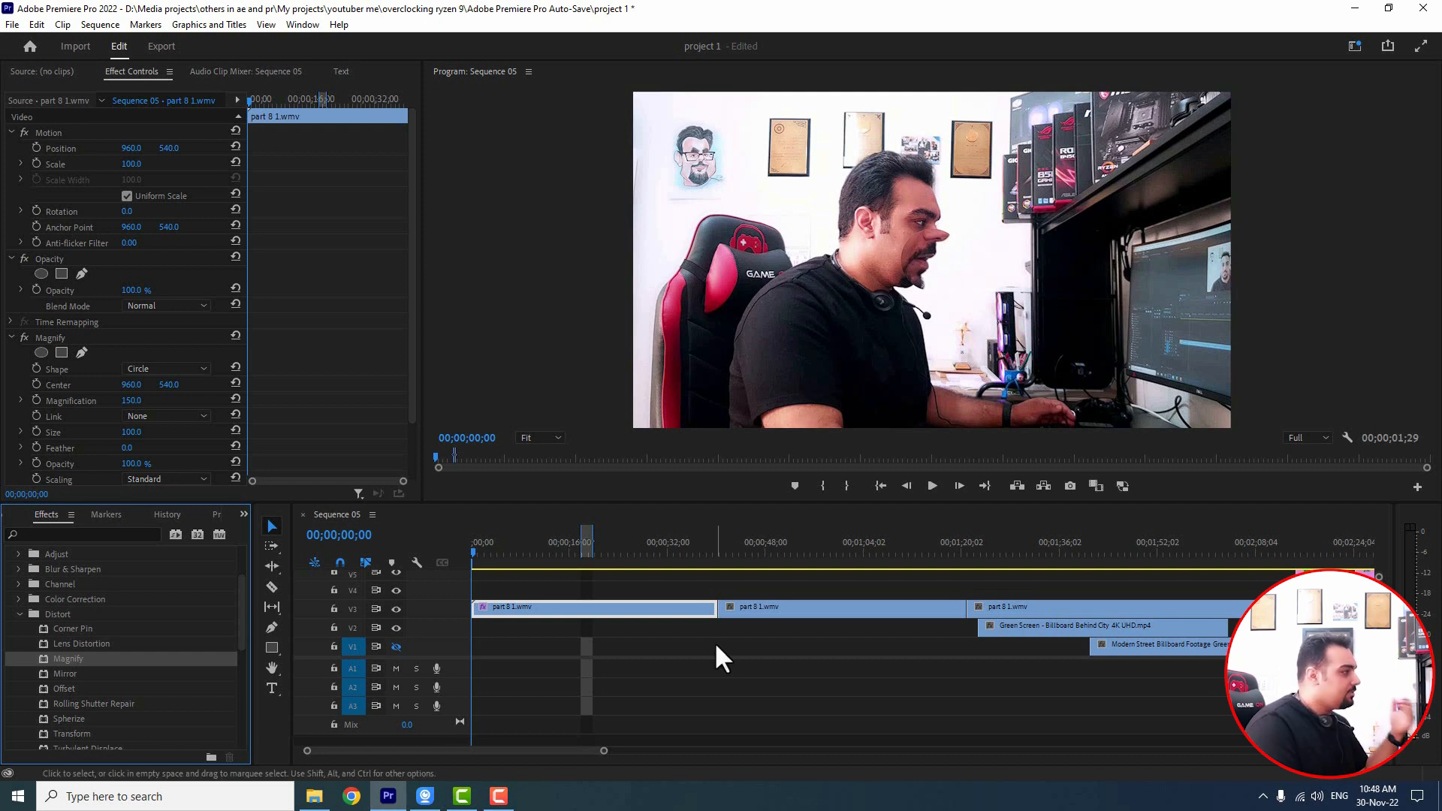
scroll(323, 318, down, 2)
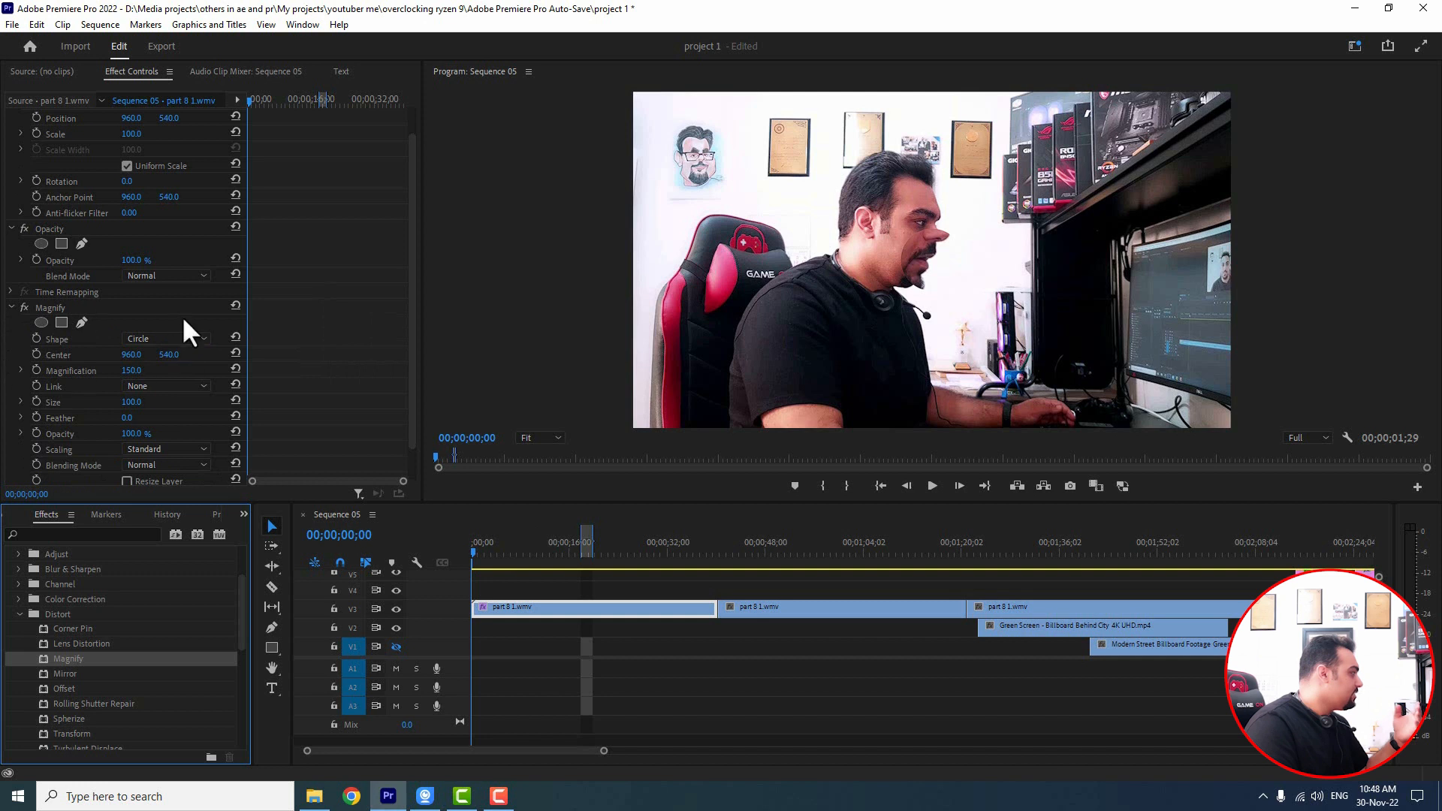
scroll(79, 368, down, 2)
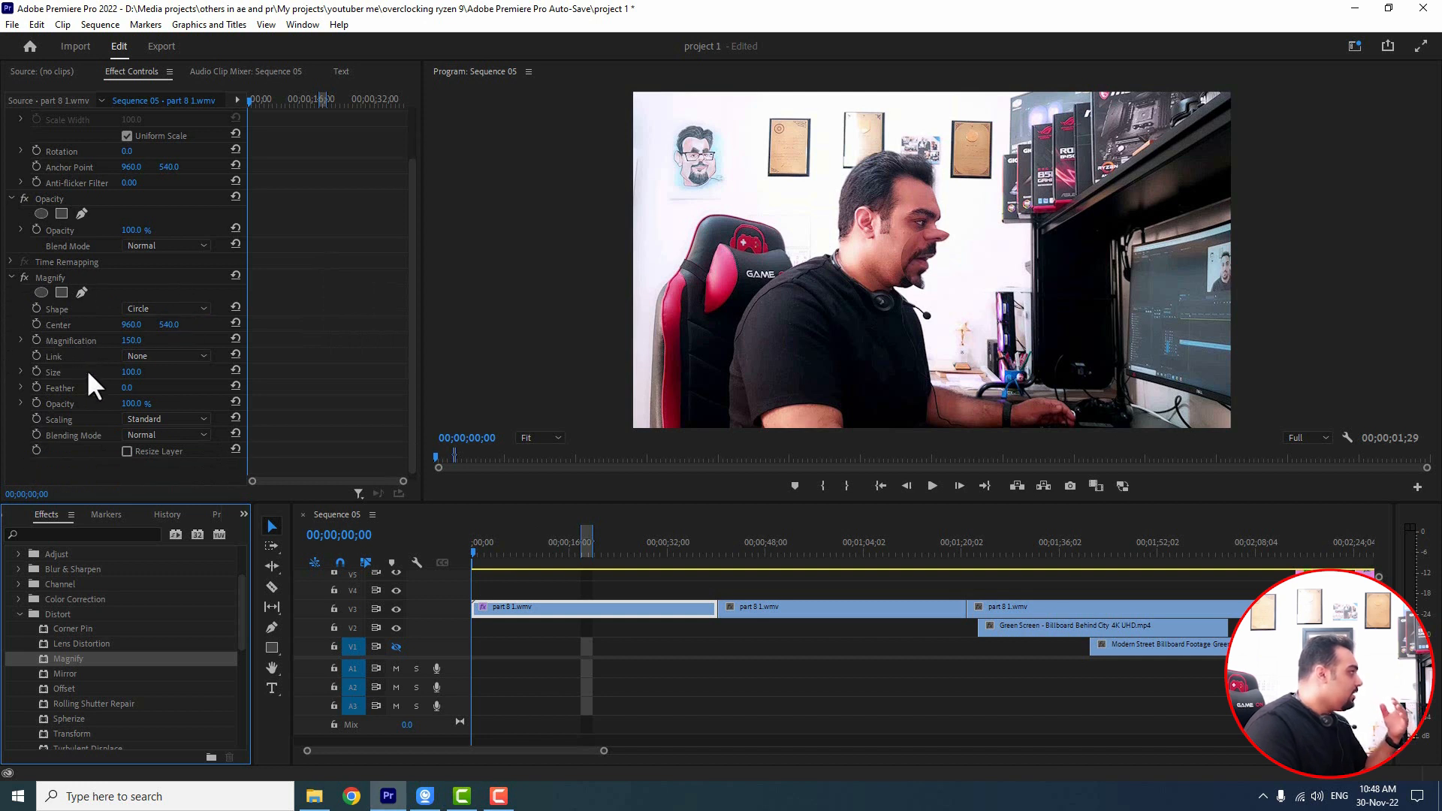
click(170, 304)
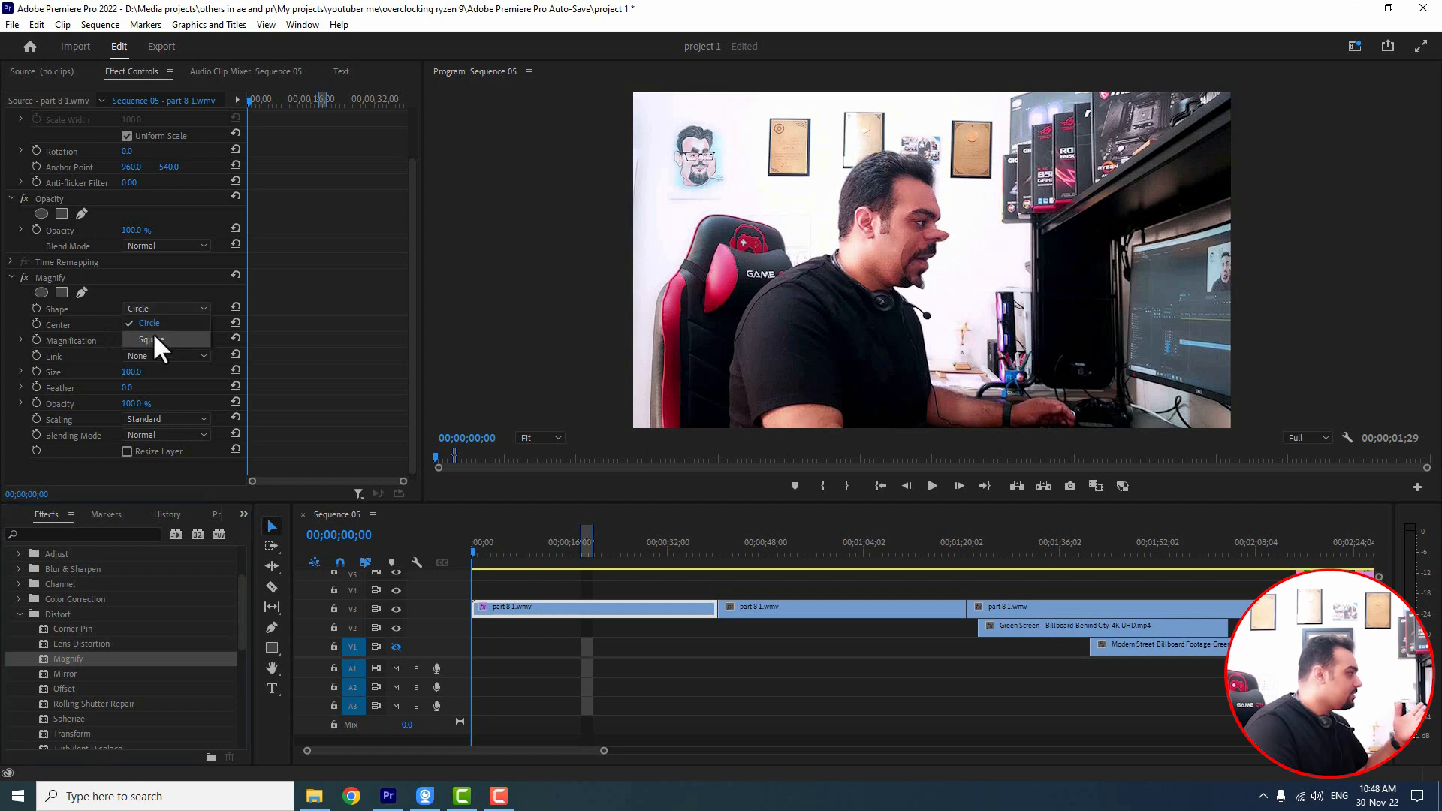
click(151, 334)
click(904, 233)
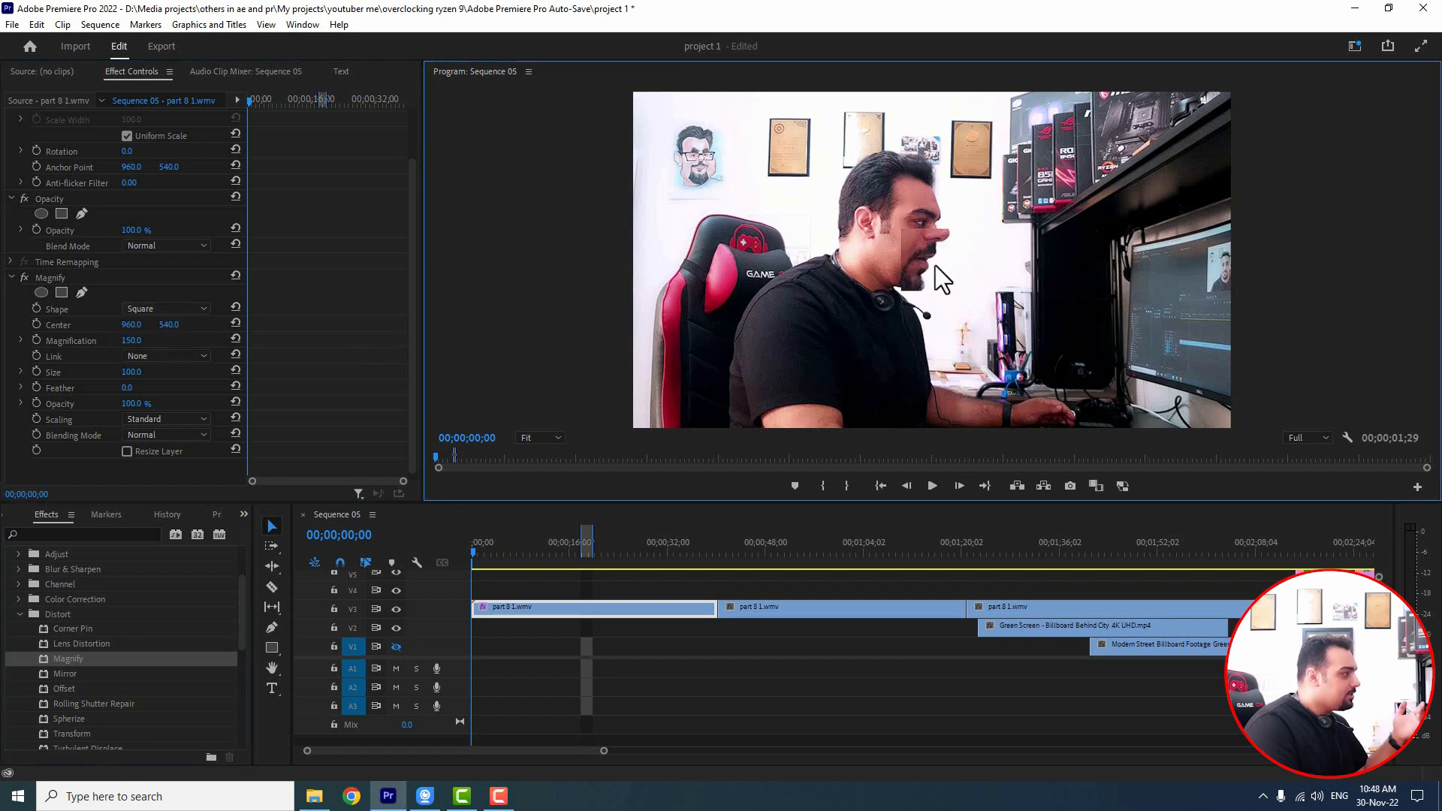
Step: Move the square magnifier onto the wall behind the man's head, centred at about 482, 350, and change its Shape to Circle
click(75, 278)
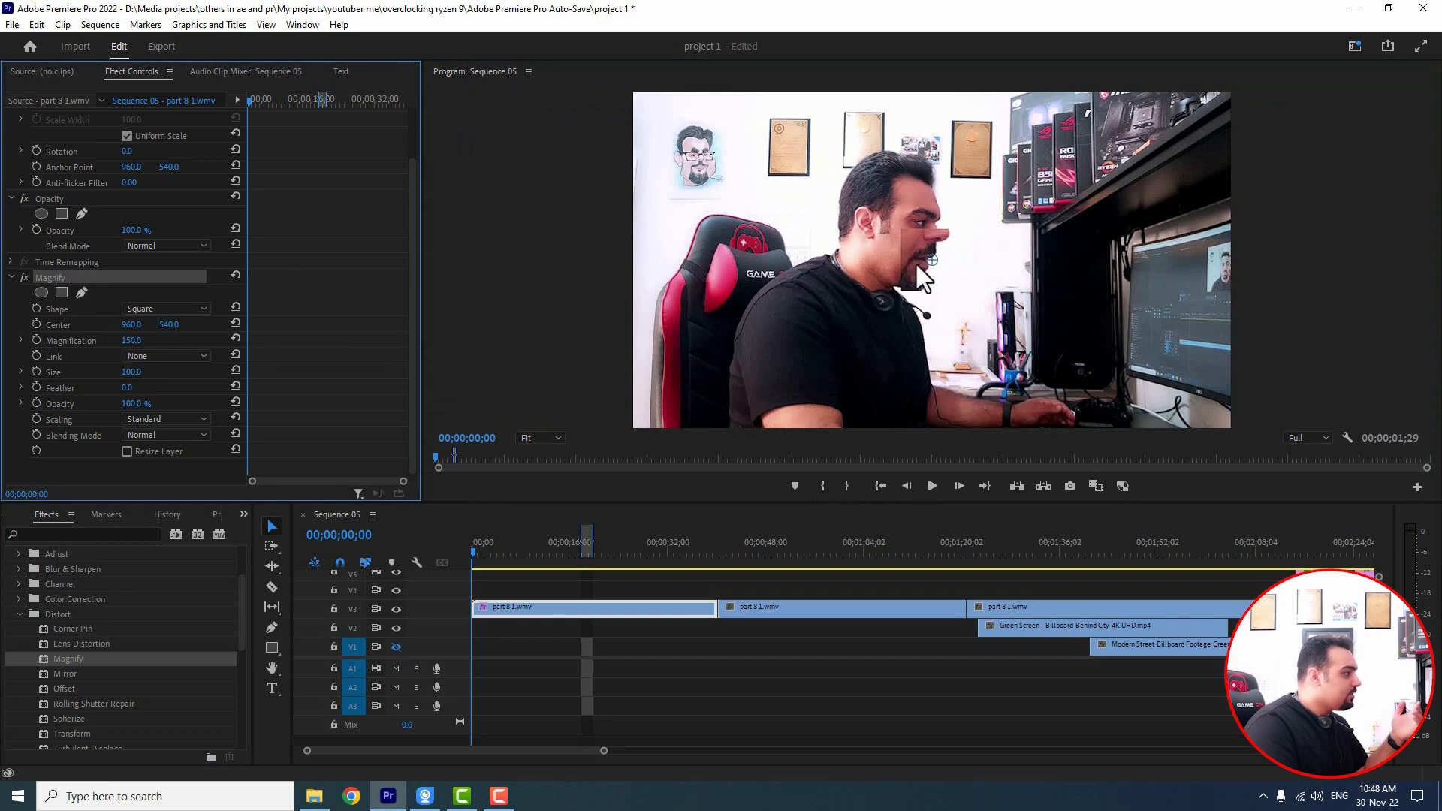
drag(933, 259, 884, 264)
drag(905, 209, 795, 203)
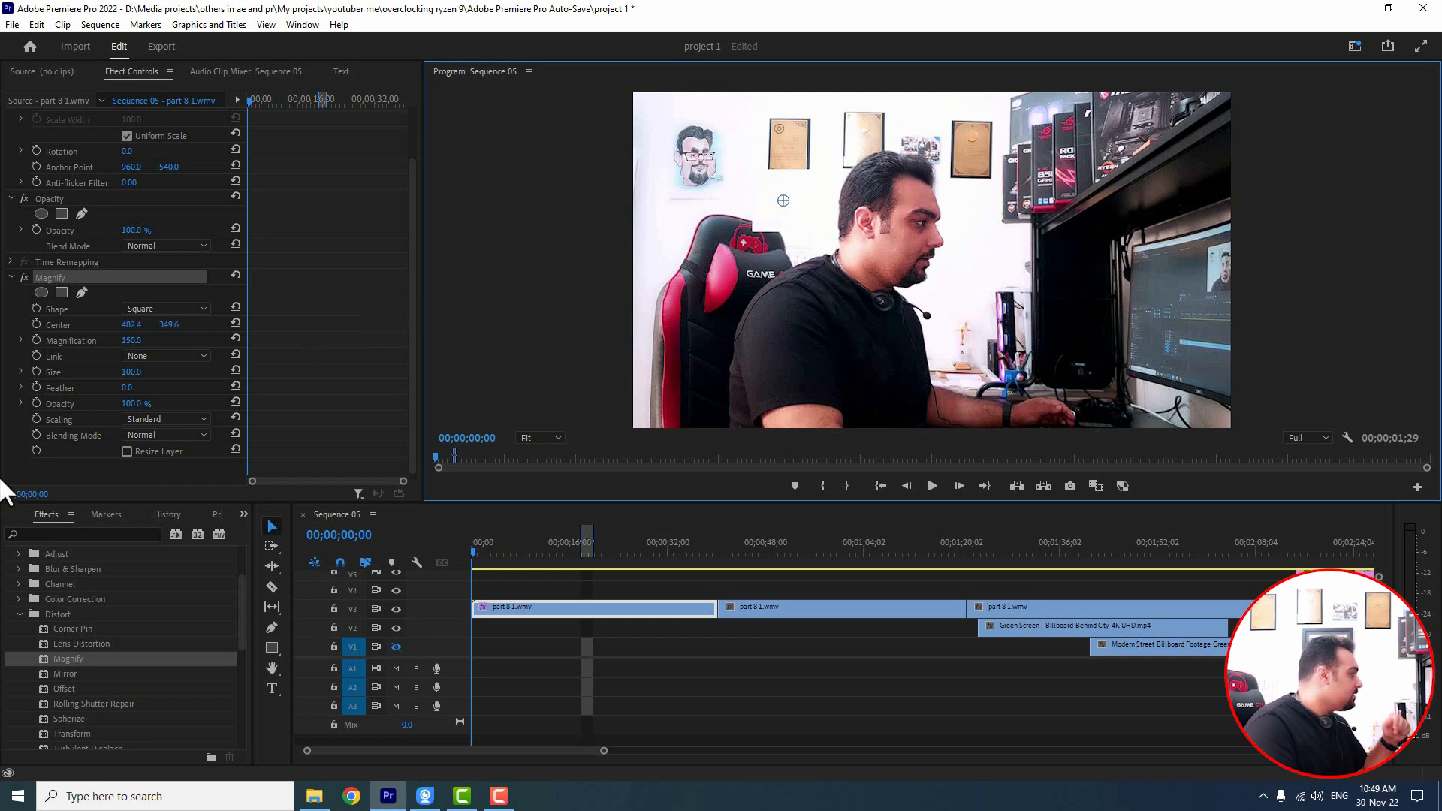
click(169, 310)
click(149, 316)
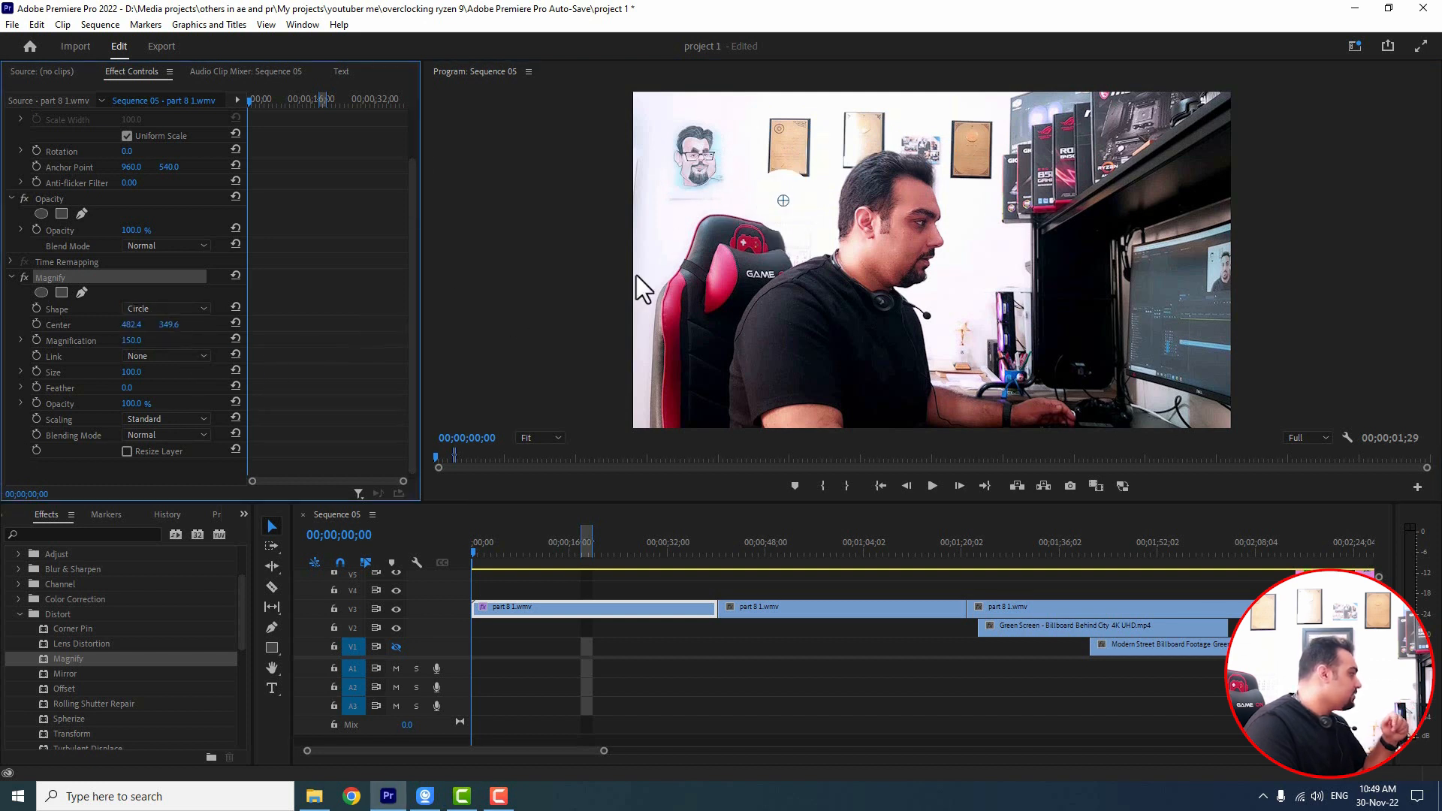
Step: Place the circular magnifier over the man's ear, centred at about 706, 417, and set Magnification to 179
drag(784, 201, 1128, 236)
drag(1214, 263, 862, 221)
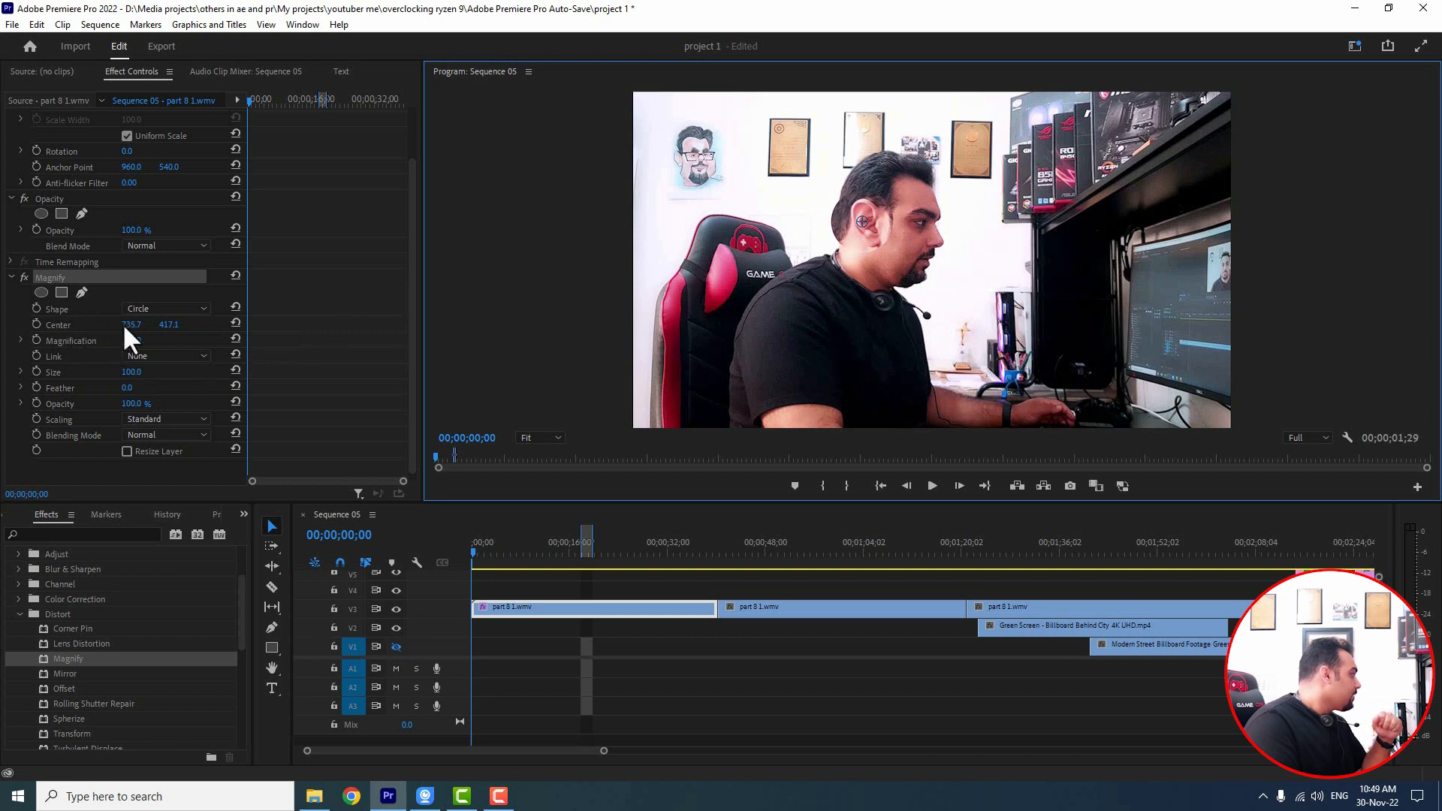
mouse_move(134, 326)
mouse_down()
mouse_move(196, 326)
mouse_move(111, 326)
mouse_move(173, 337)
mouse_move(155, 337)
mouse_up()
click(872, 222)
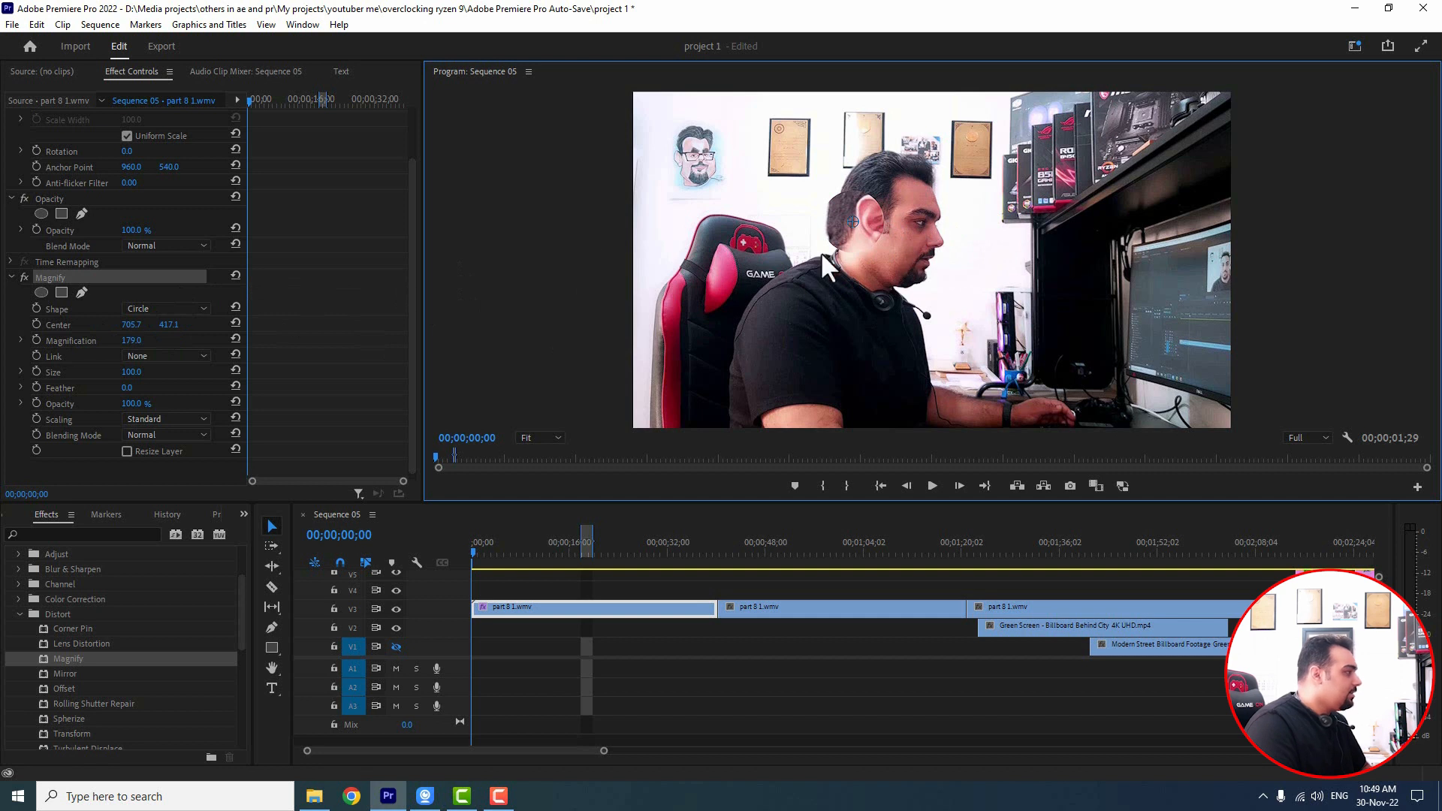
Step: Move the magnifier over the man's eye, centred at about 909, 415, keeping the playhead at the sequence start
click(54, 290)
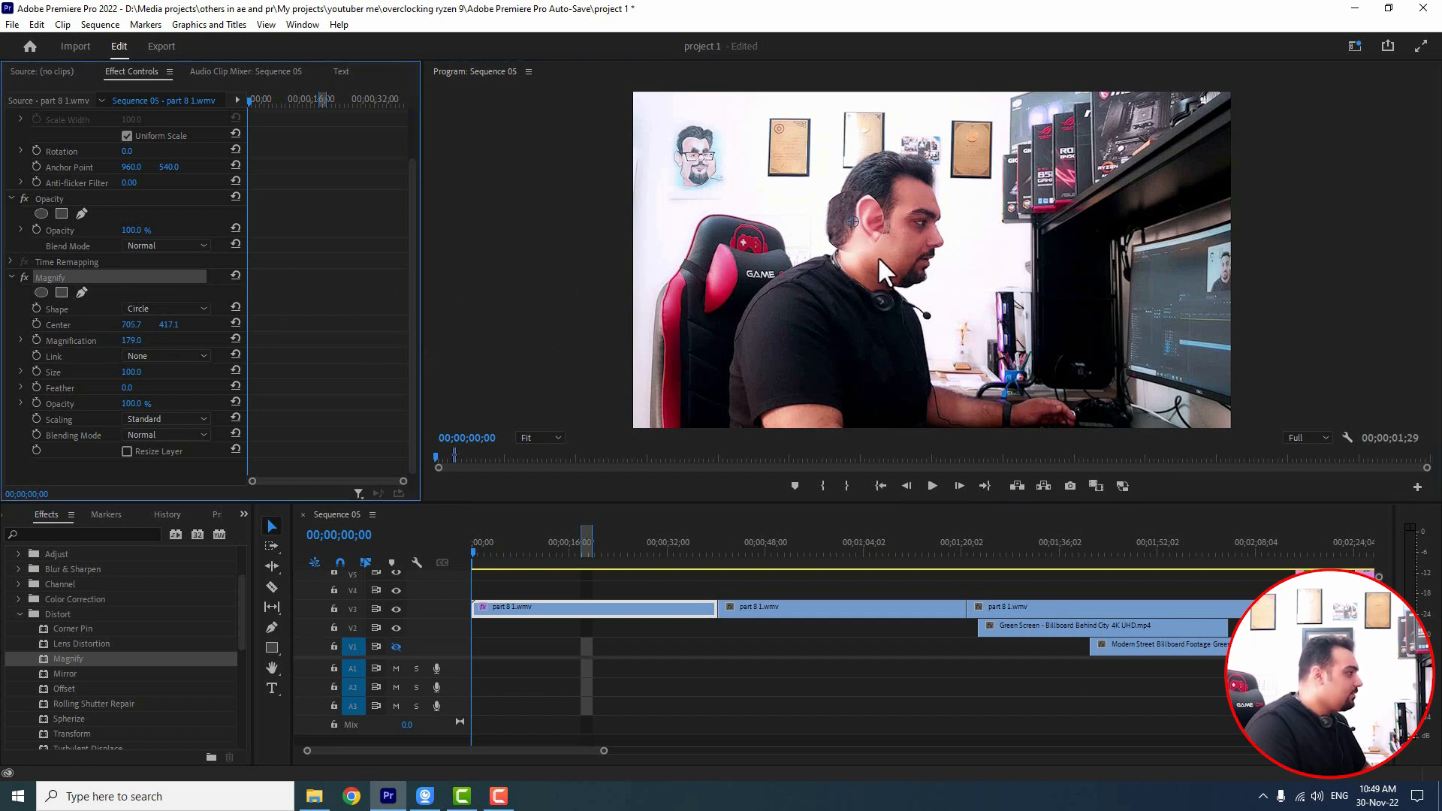
drag(855, 221, 915, 219)
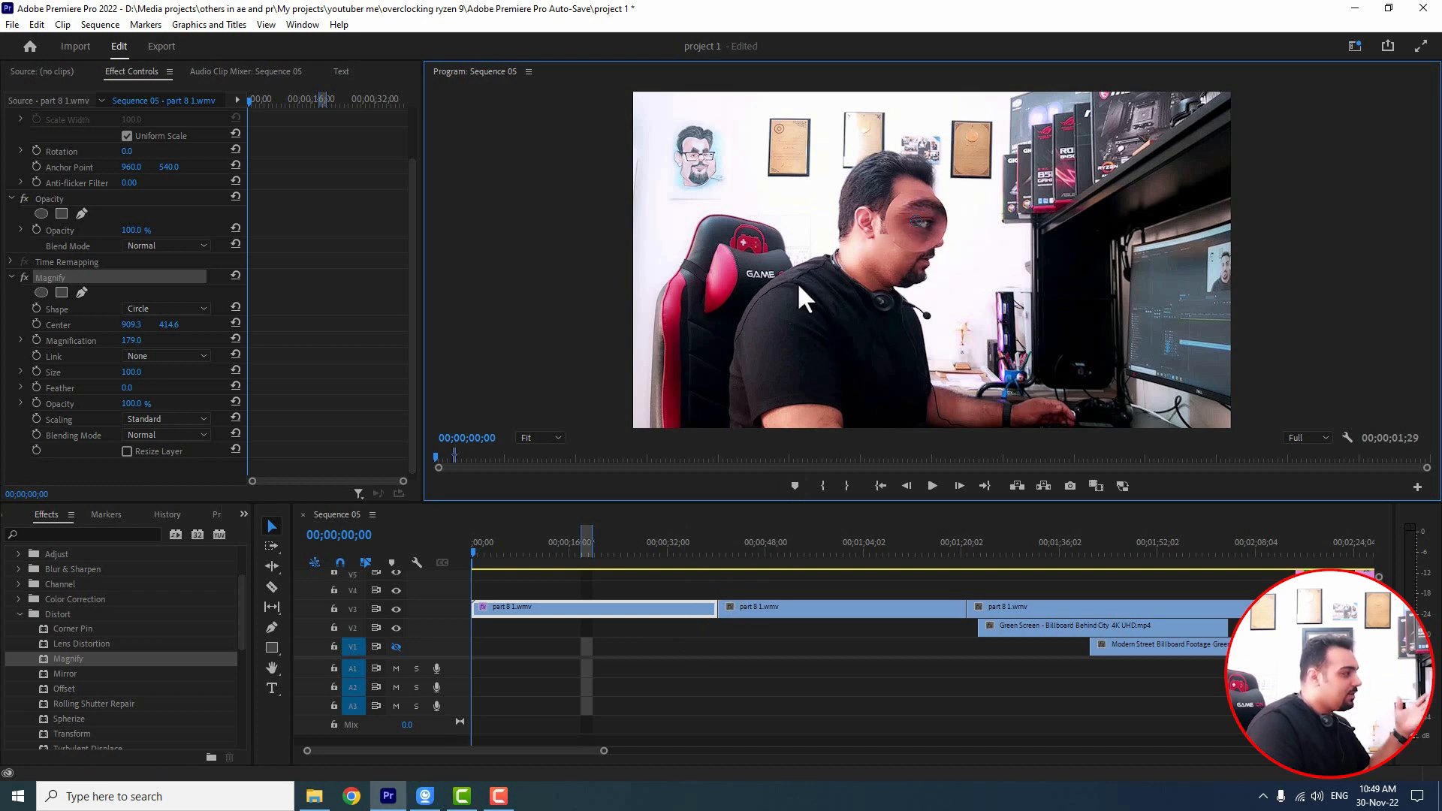
drag(566, 552, 461, 565)
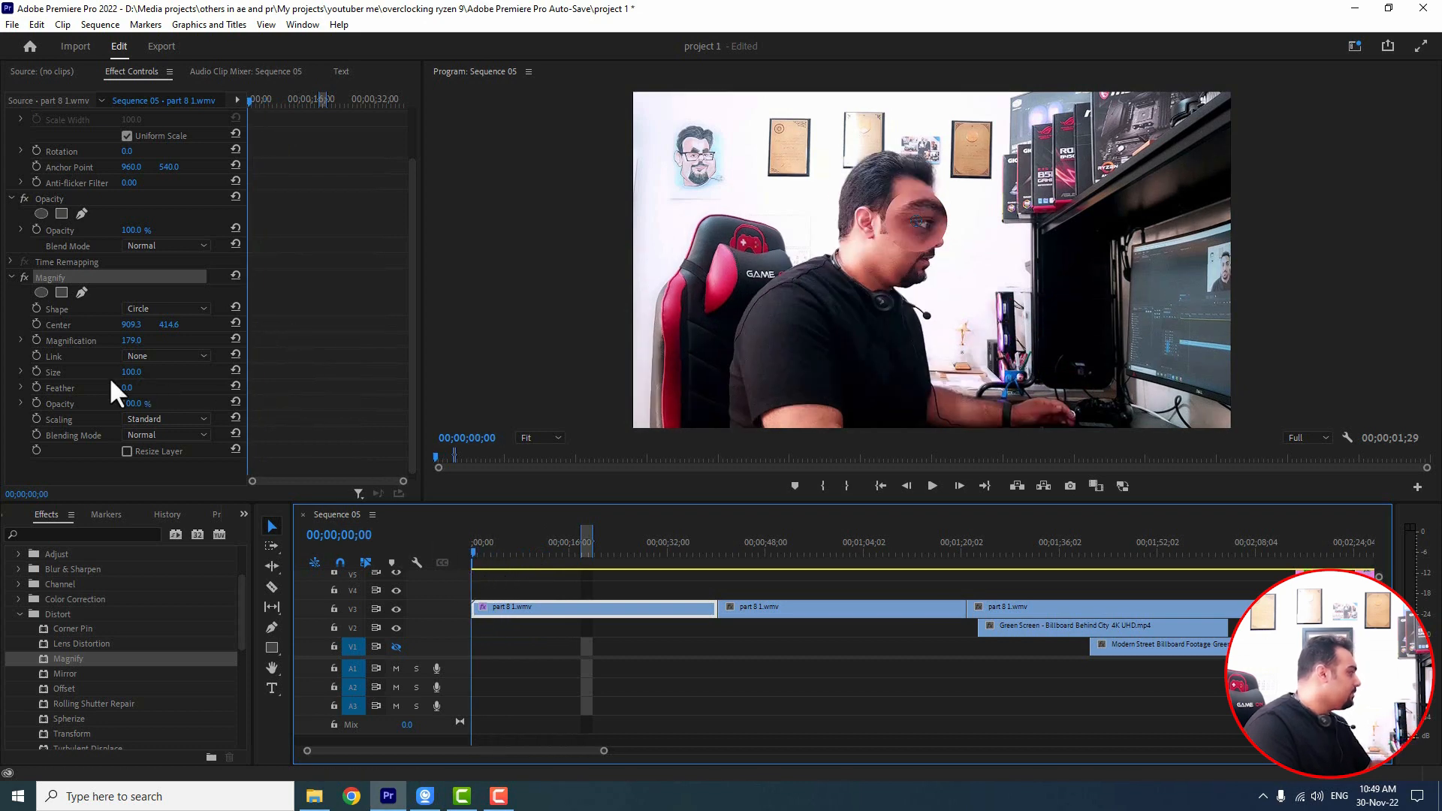
Step: Animate Magnification with a keyframe of 100 at the clip start and one of 218 at 00;00;01;00
click(50, 328)
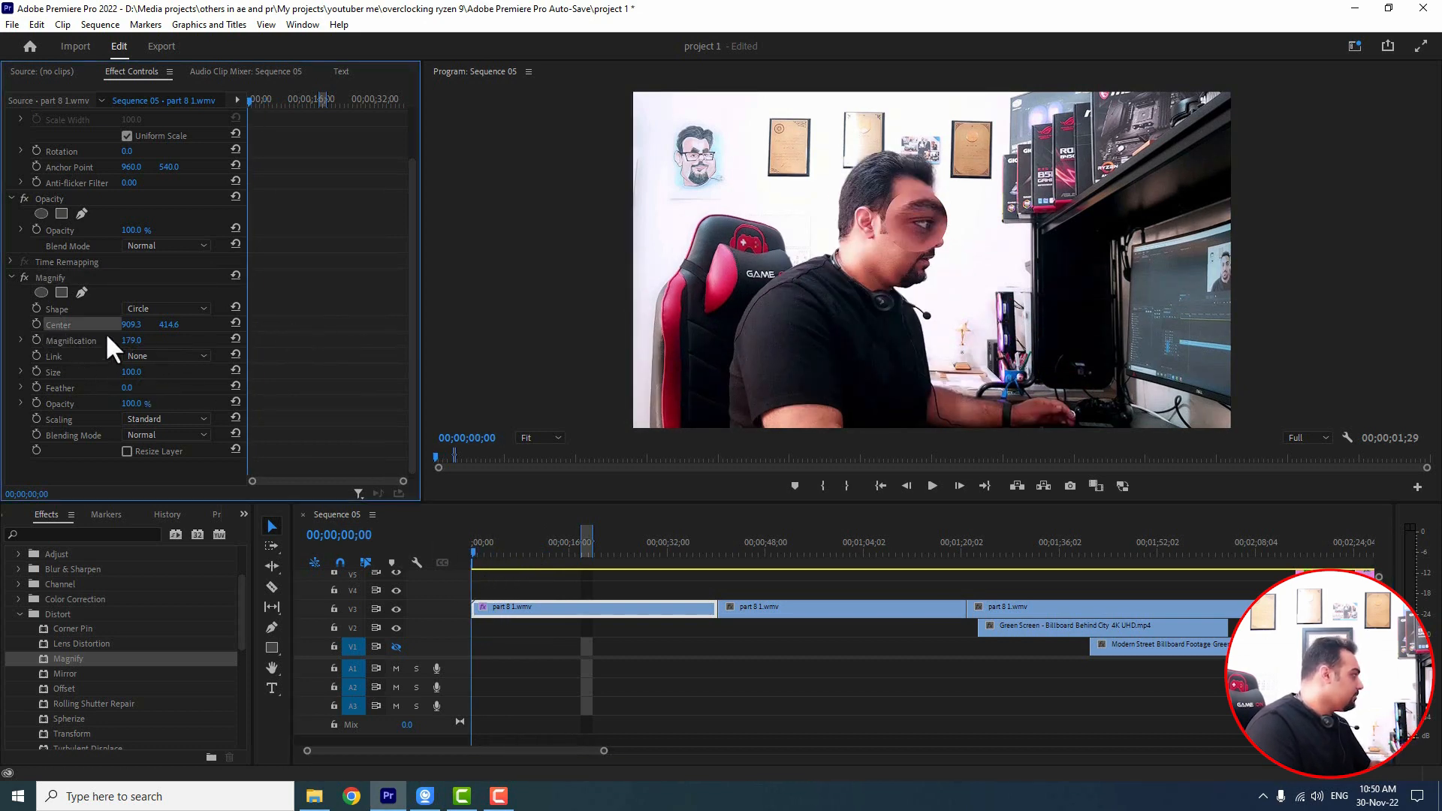
click(35, 339)
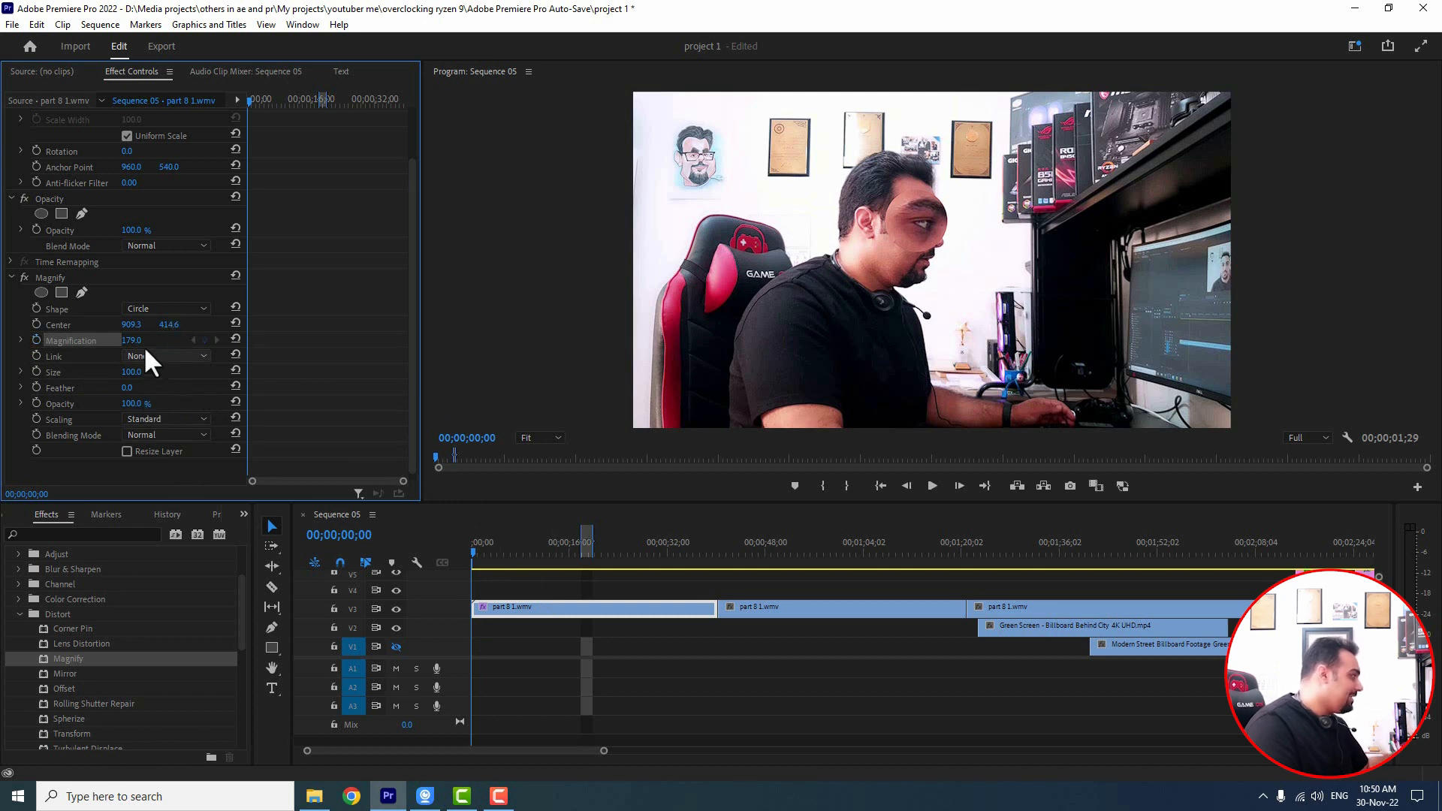
drag(133, 344, 74, 343)
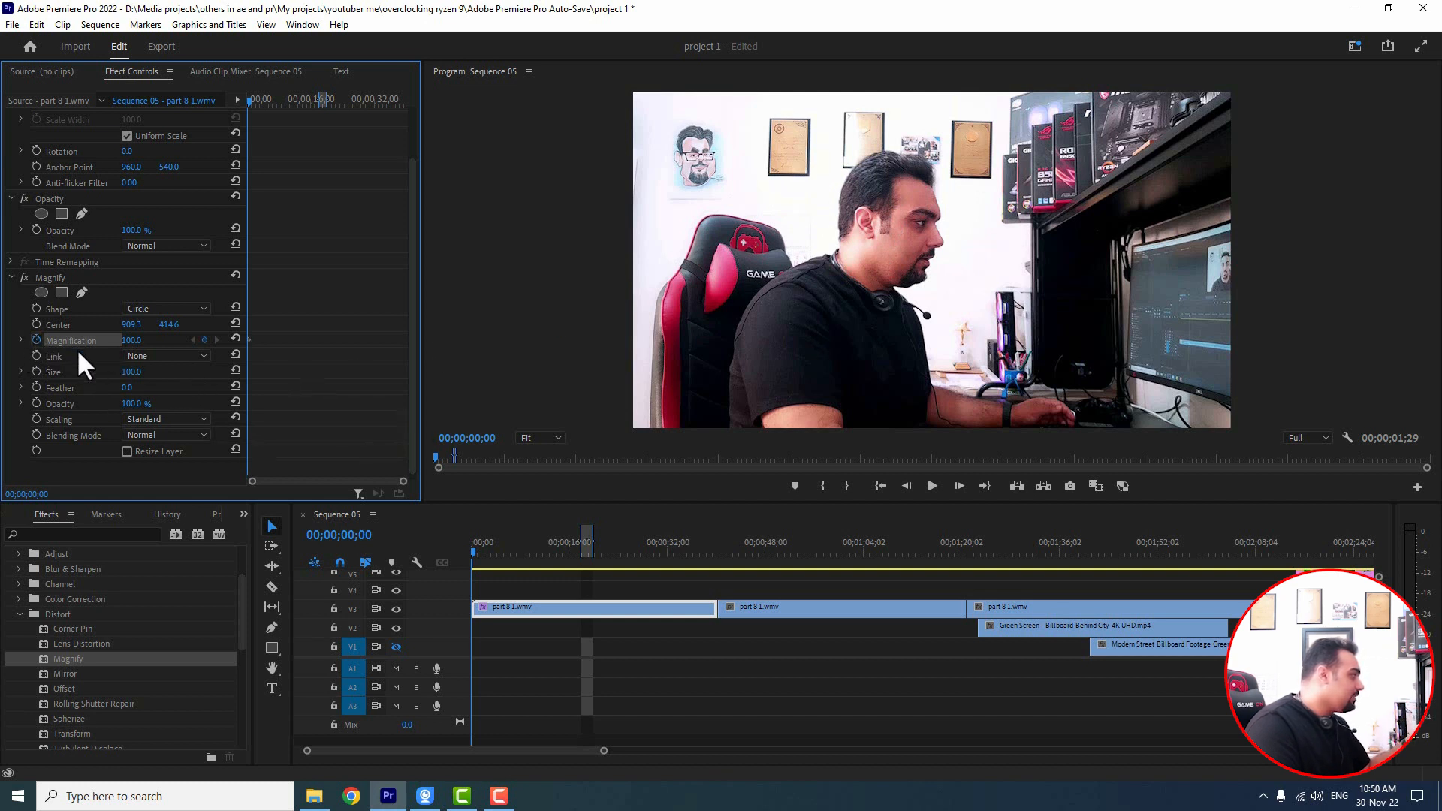
key(space)
key(space)
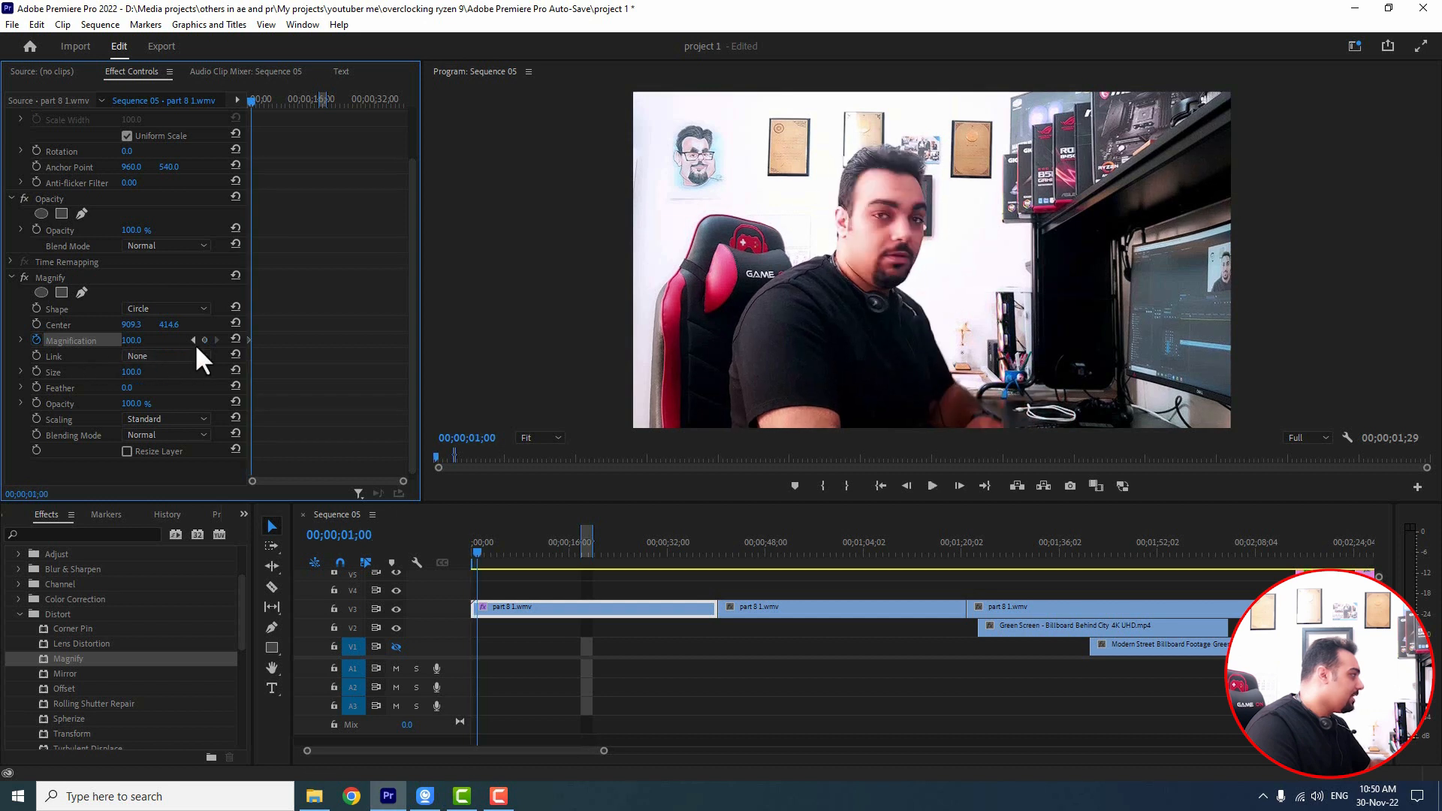
drag(135, 349, 221, 349)
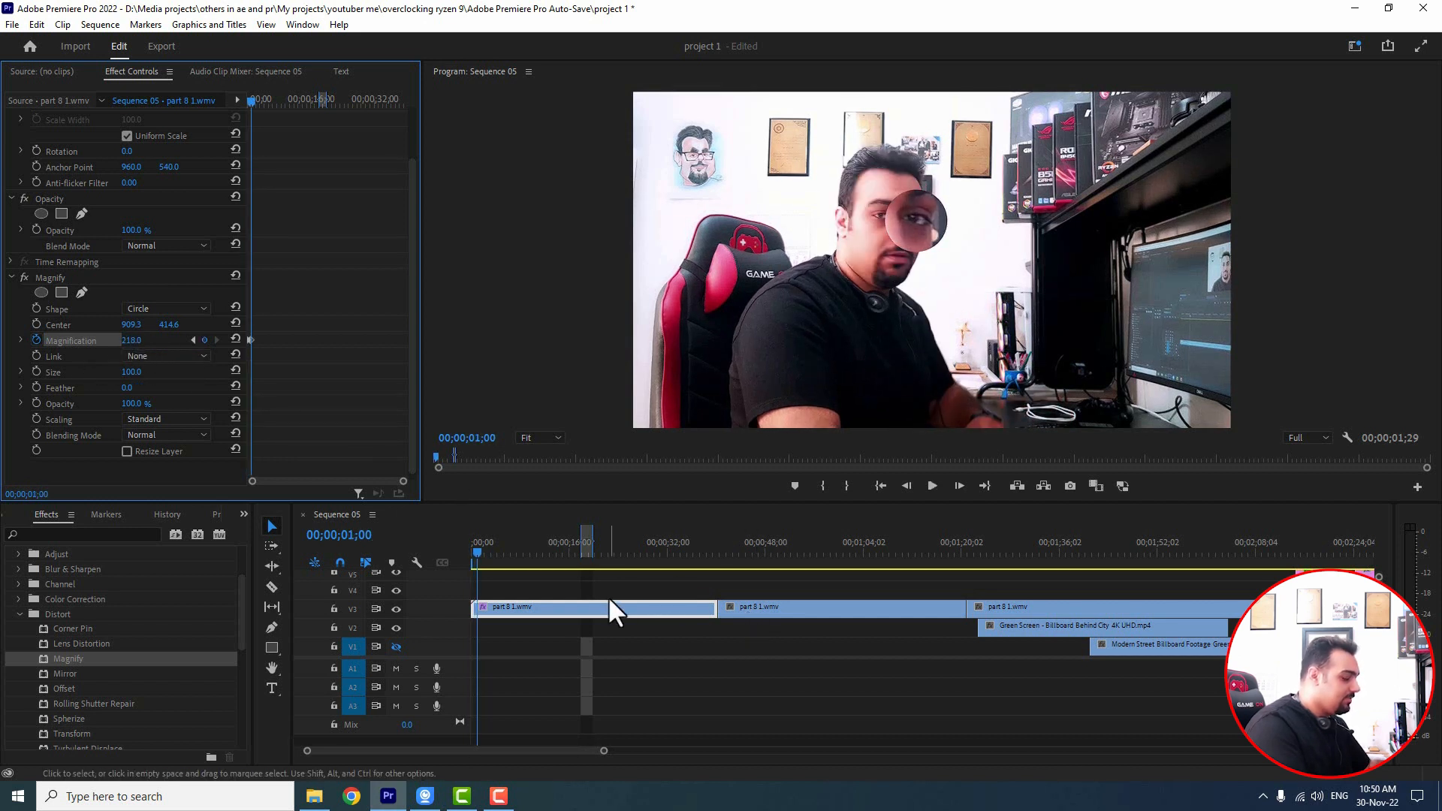
Step: Play the sequence from its start to preview the Magnification animation over the first two seconds
key(Home)
key(space)
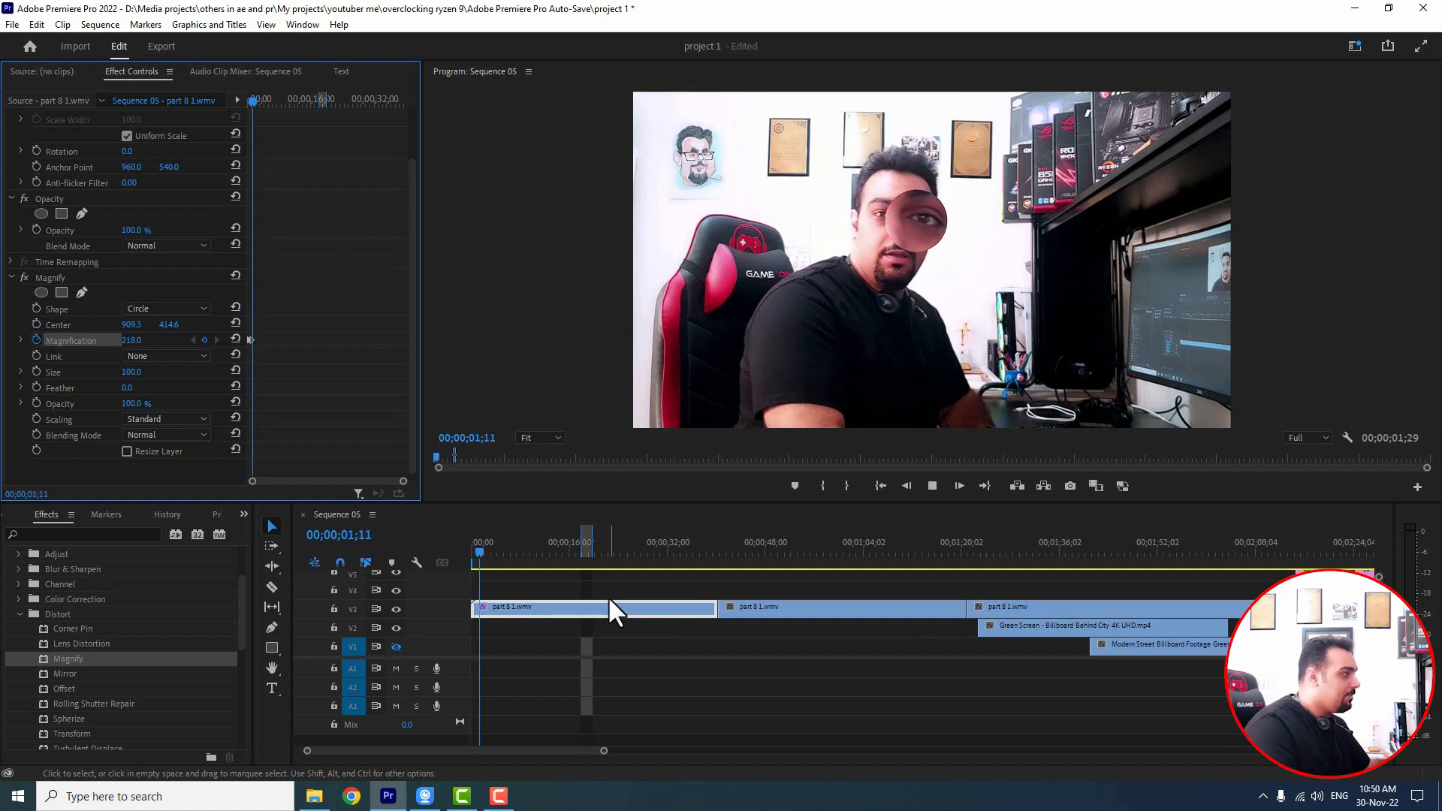
key(space)
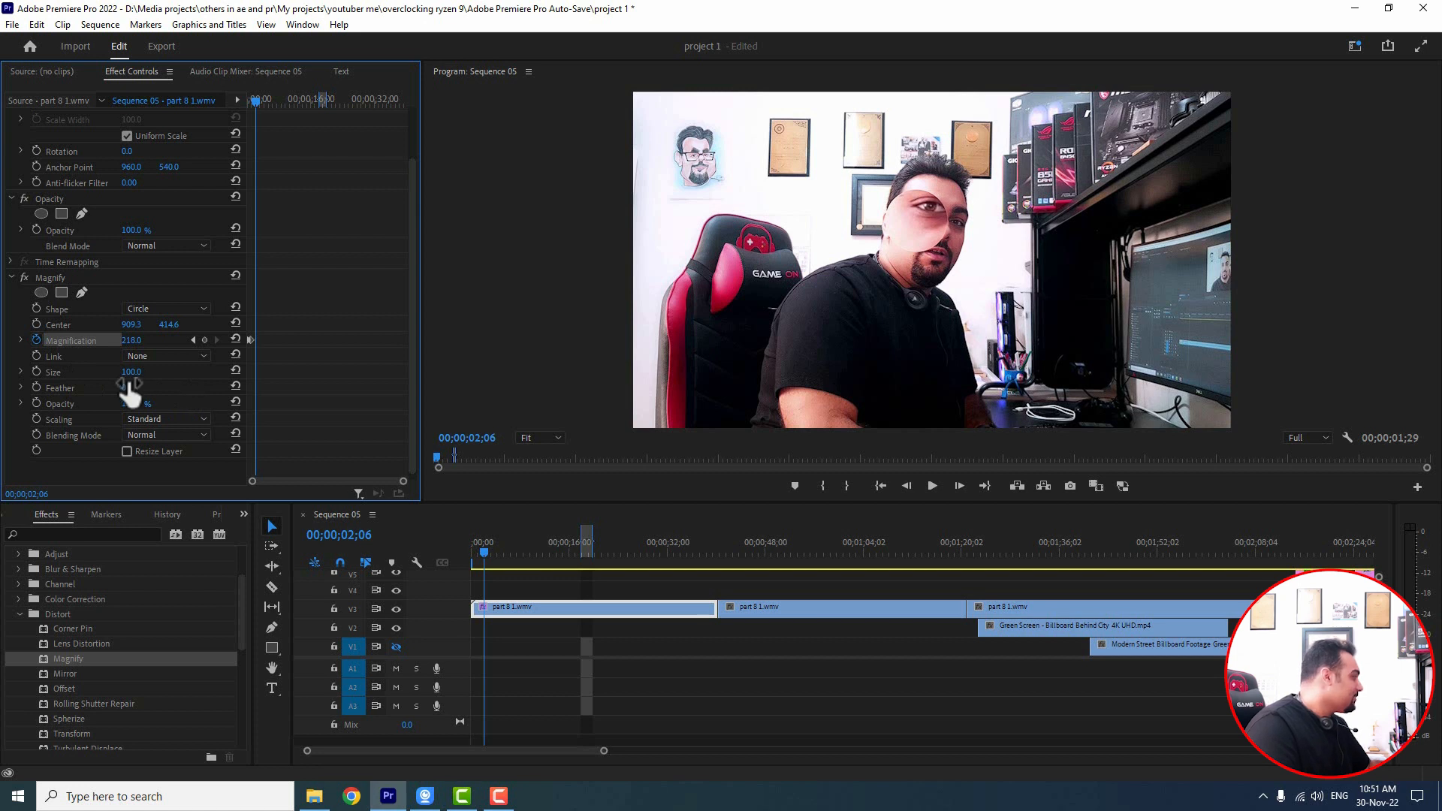
Step: Clear all Magnification keyframes and give the effect a constant Magnification of 157, with the playhead at 00;00;08;03
drag(260, 333, 232, 380)
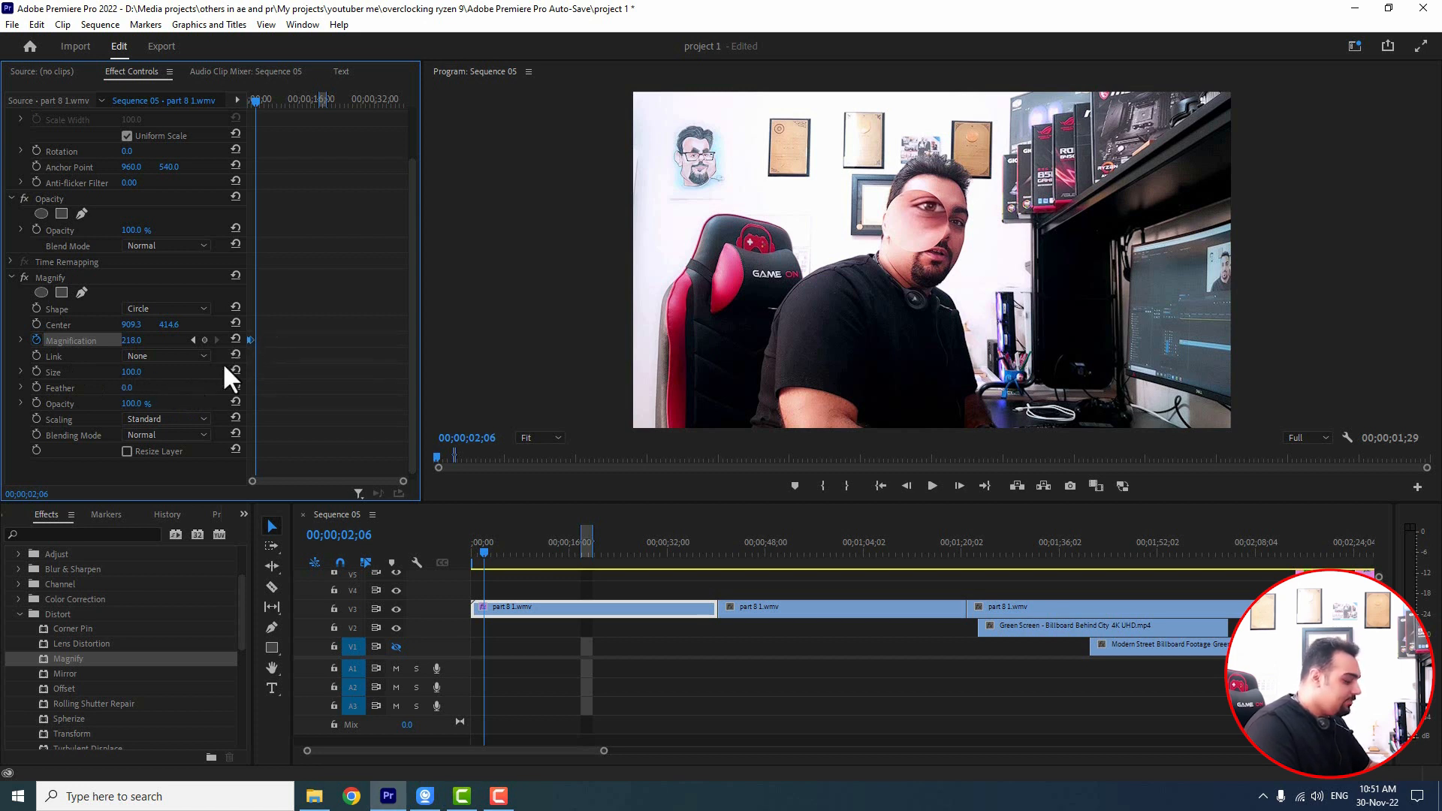
key(Delete)
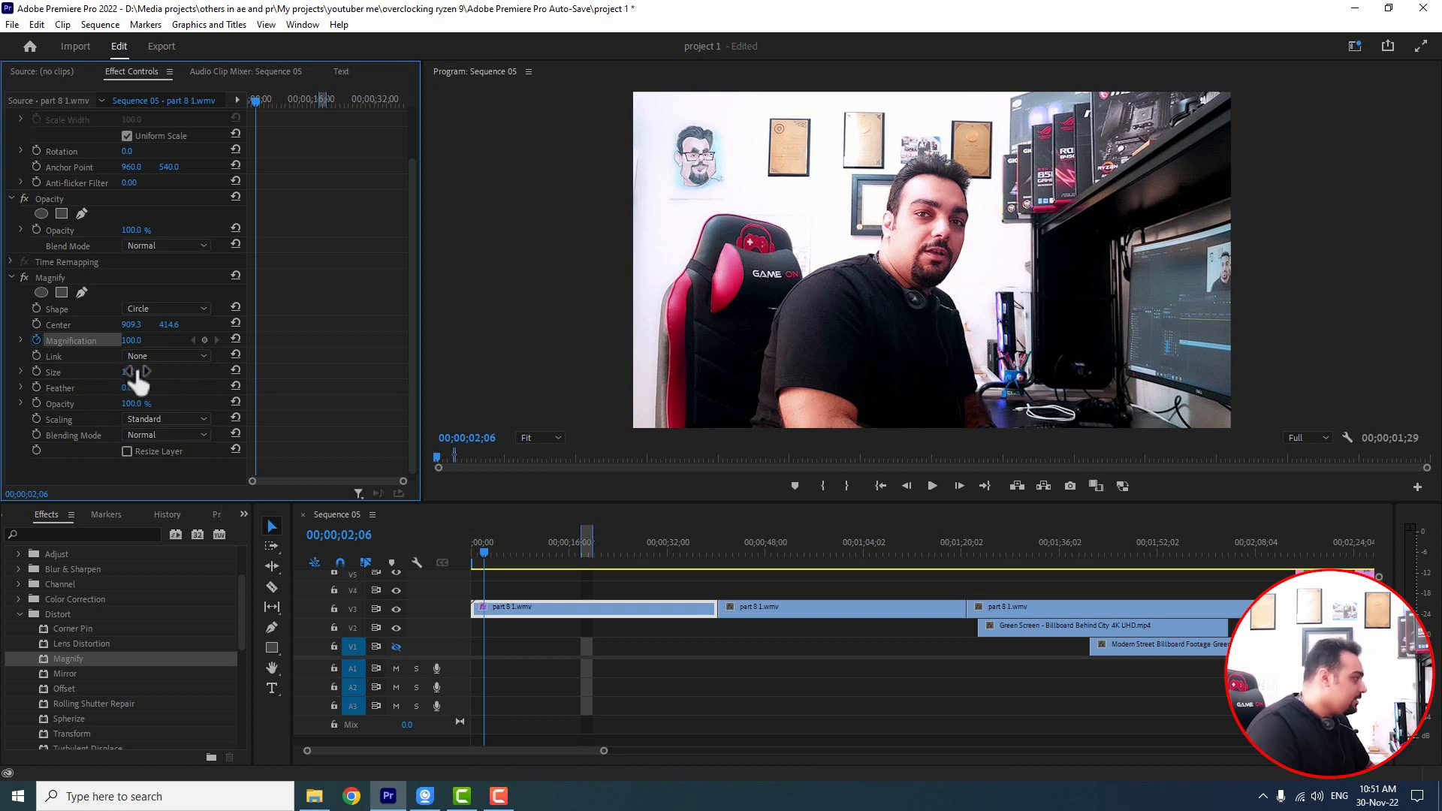
click(520, 554)
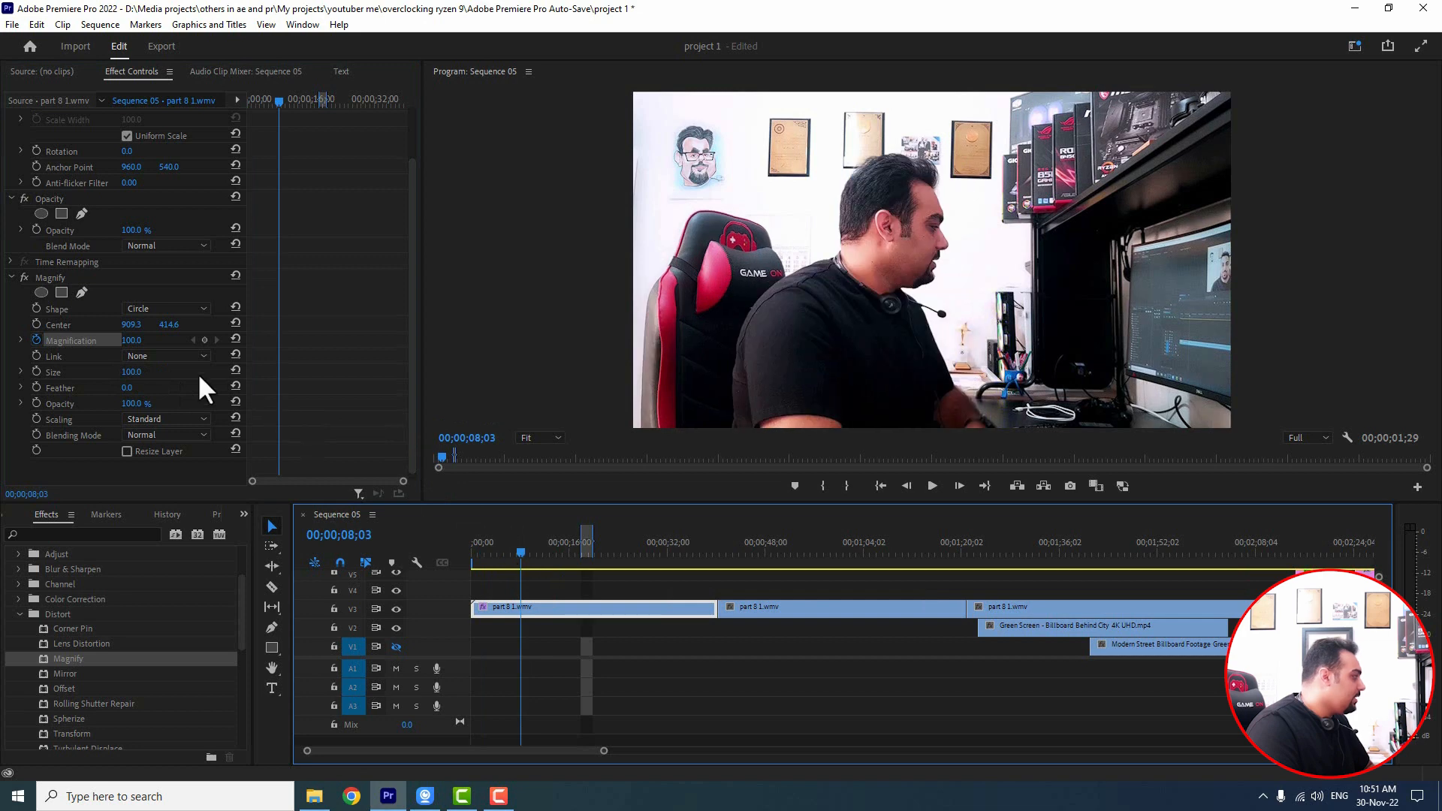
drag(132, 340, 174, 340)
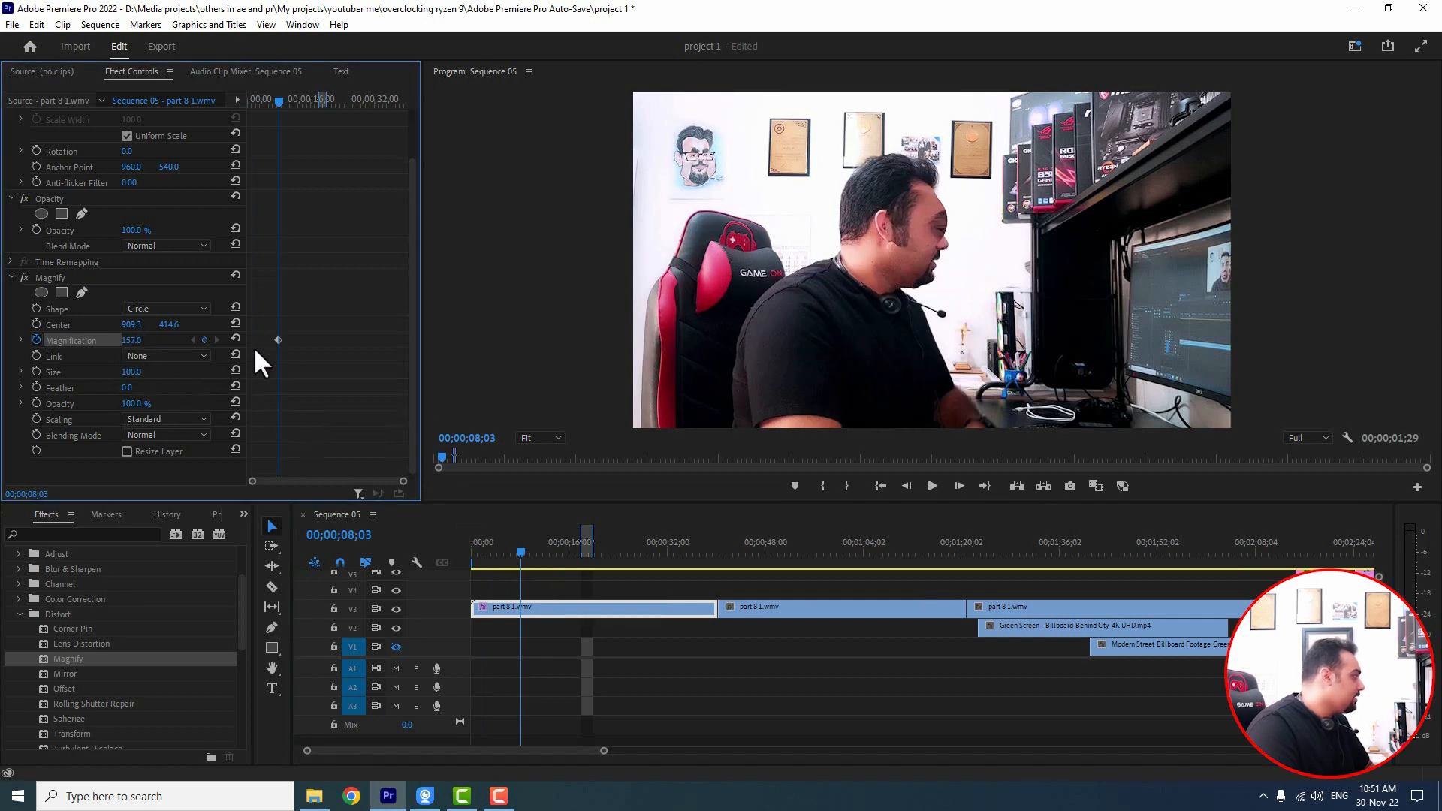
click(35, 340)
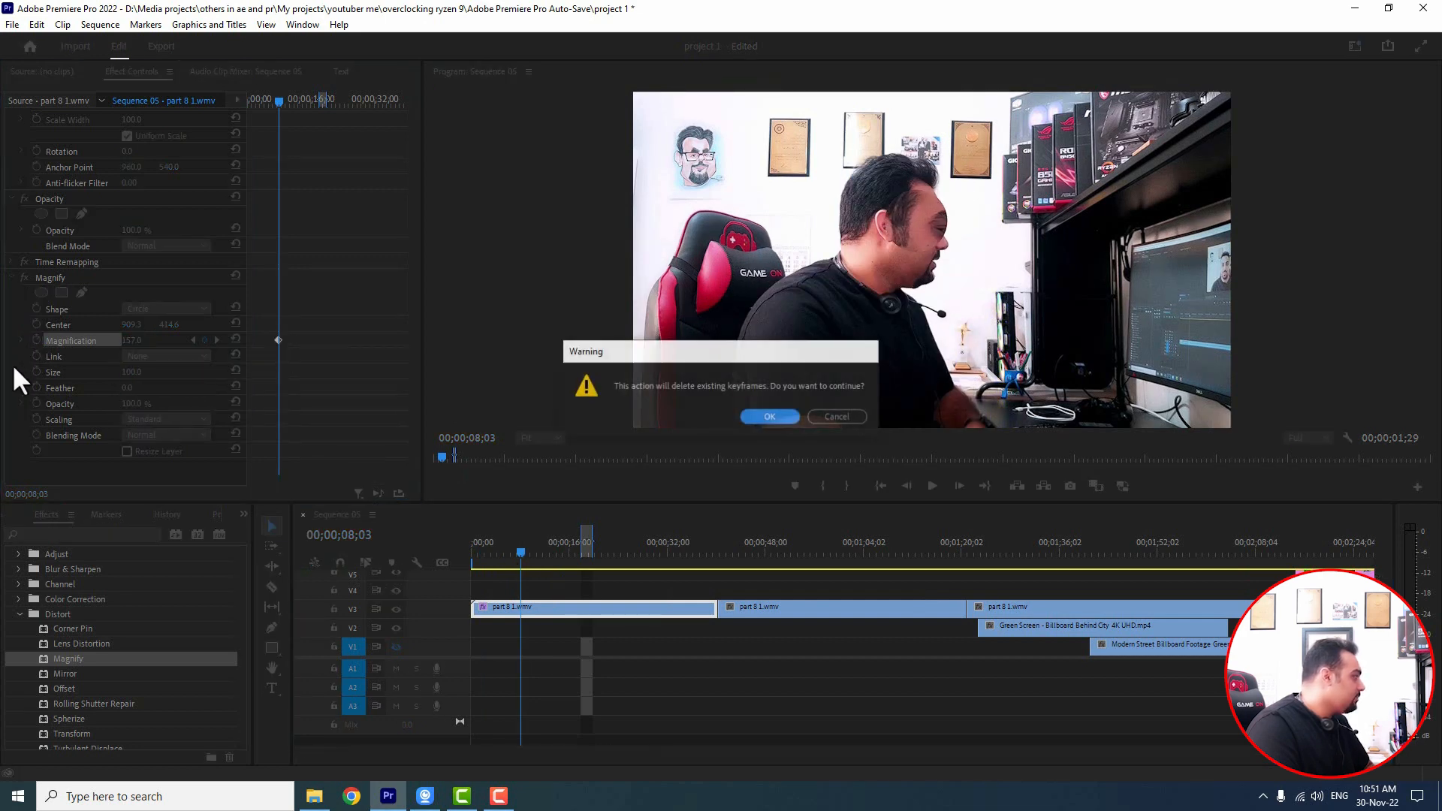
click(747, 416)
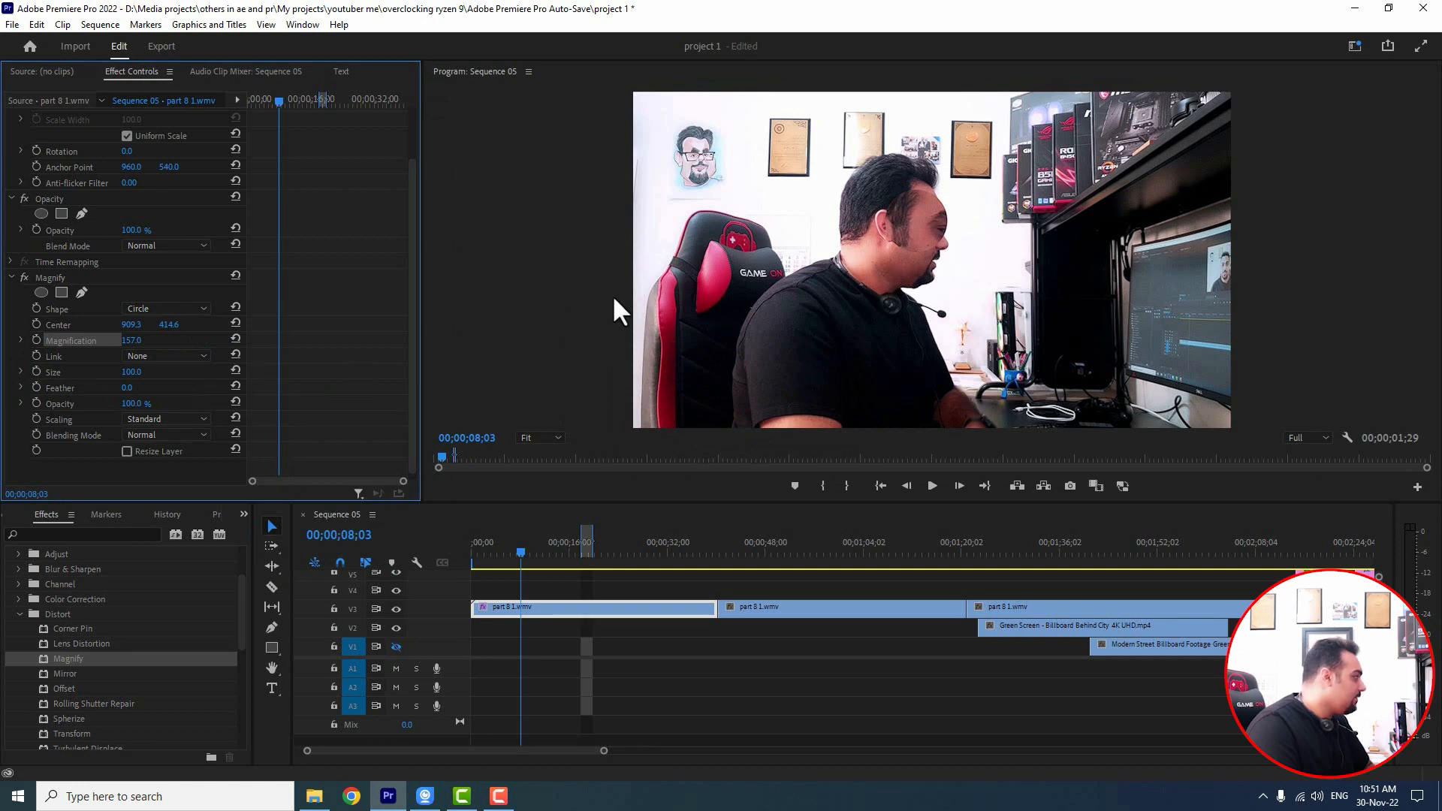
Step: Move the magnifier onto the motherboard boxes on the shelf, centred at about 1315, 280, and set its Size to 211
click(151, 277)
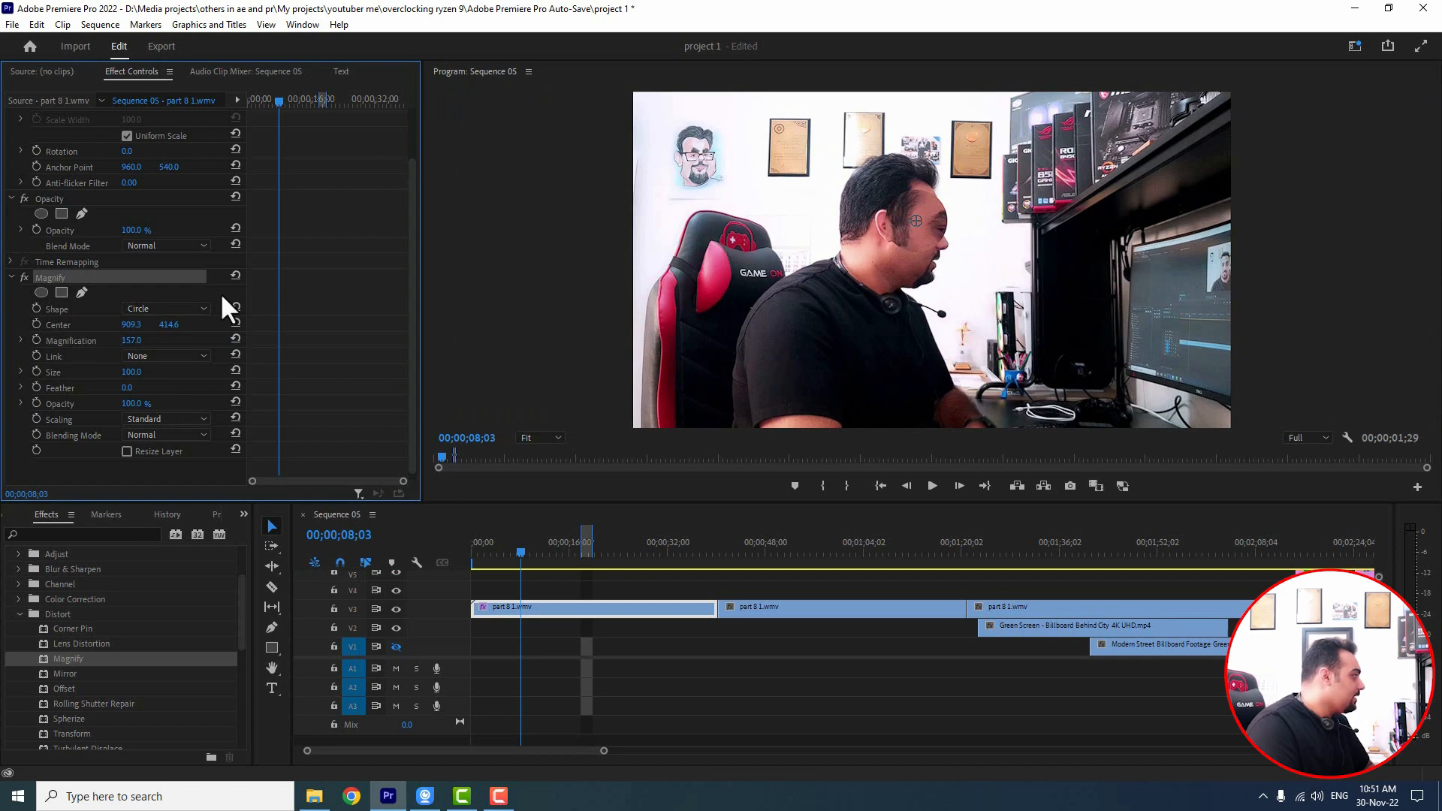
drag(928, 226, 1041, 177)
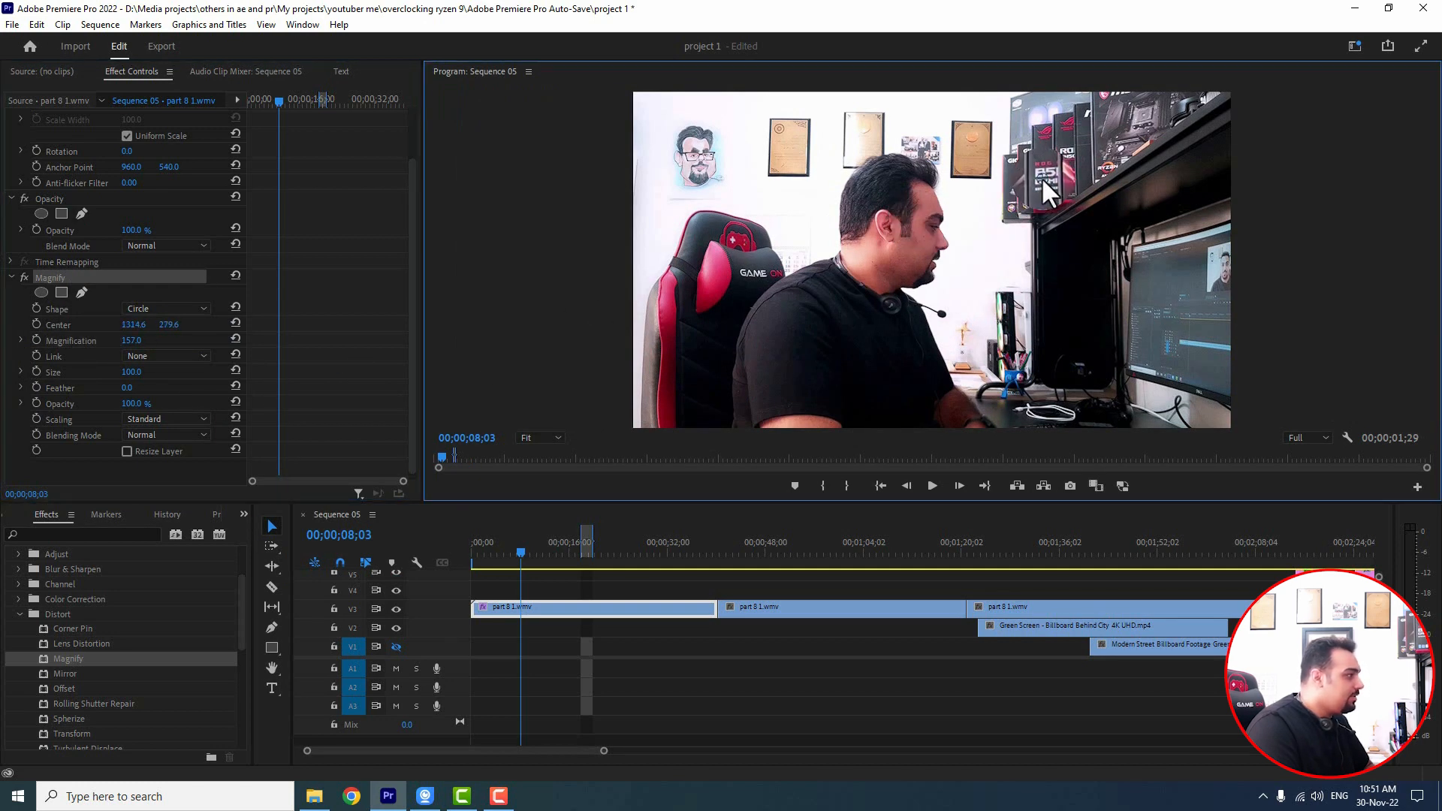
mouse_move(133, 371)
mouse_down()
mouse_move(188, 371)
mouse_move(129, 388)
mouse_up()
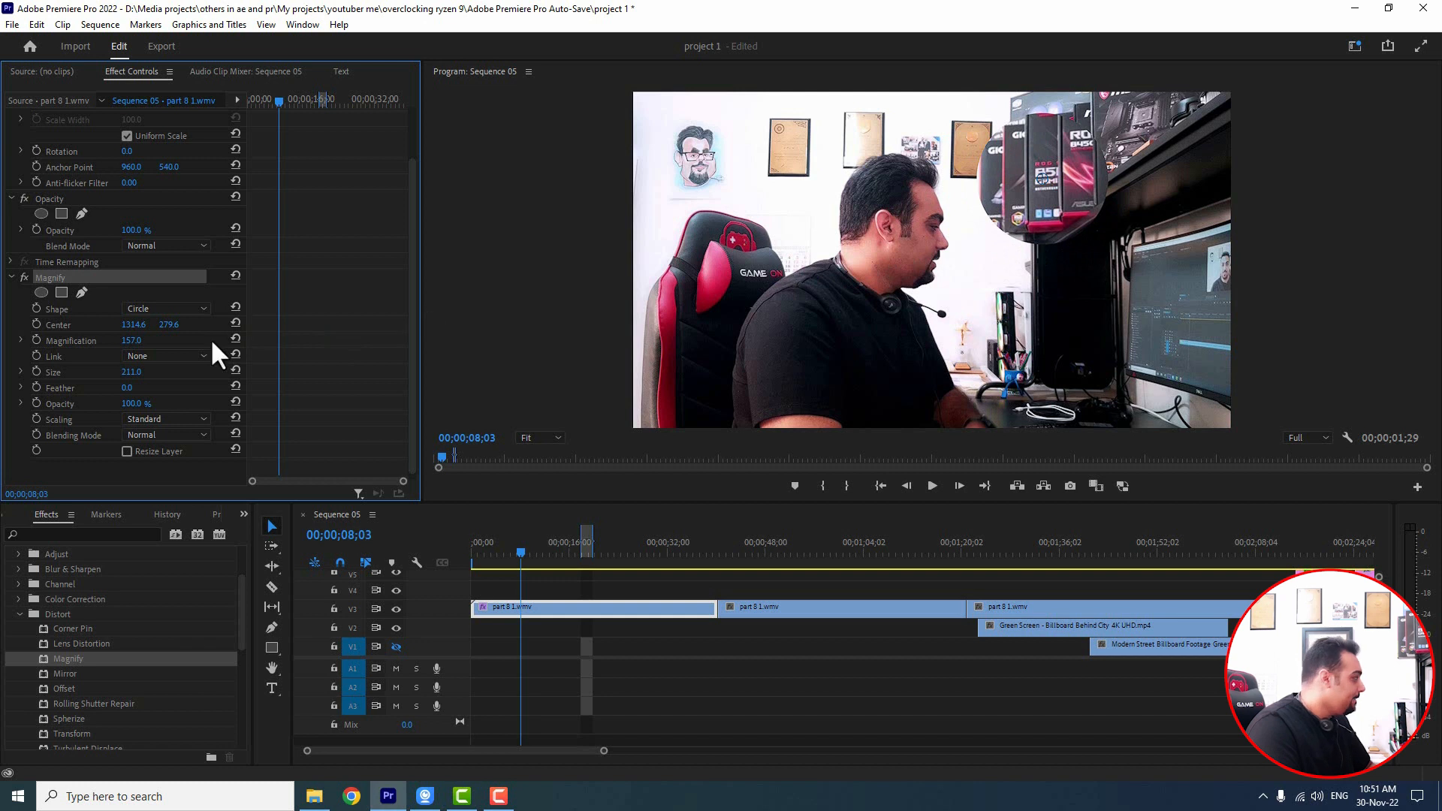
Step: Set the magnifier's Feather to 22 and shift its centre up over the boxes to about 1360, 231
drag(133, 390, 144, 391)
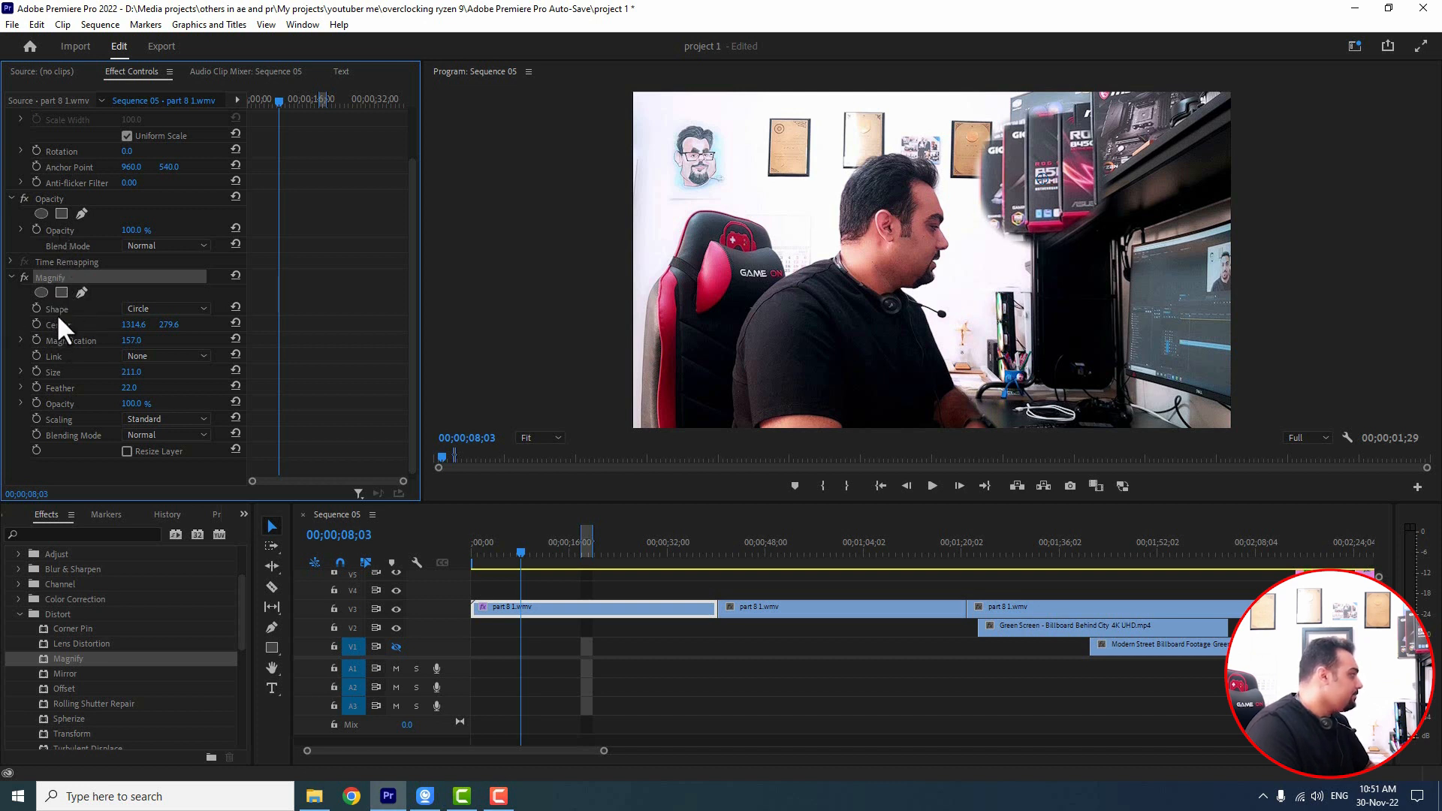
drag(1038, 176, 1046, 115)
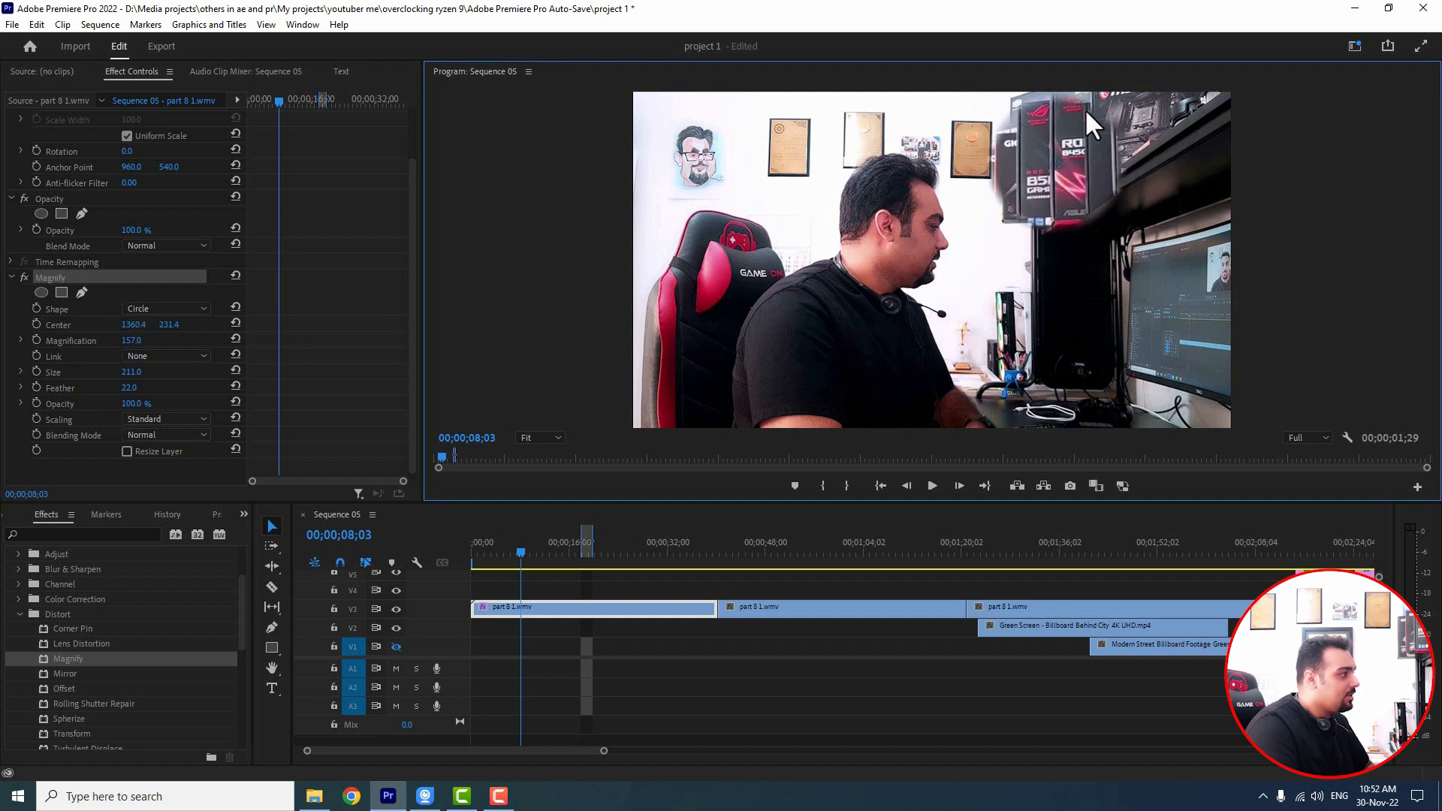
Step: Try Feather values of 80, 218 and 233 on the magnifier, and settle on 18
drag(129, 389, 323, 389)
drag(131, 389, 23, 388)
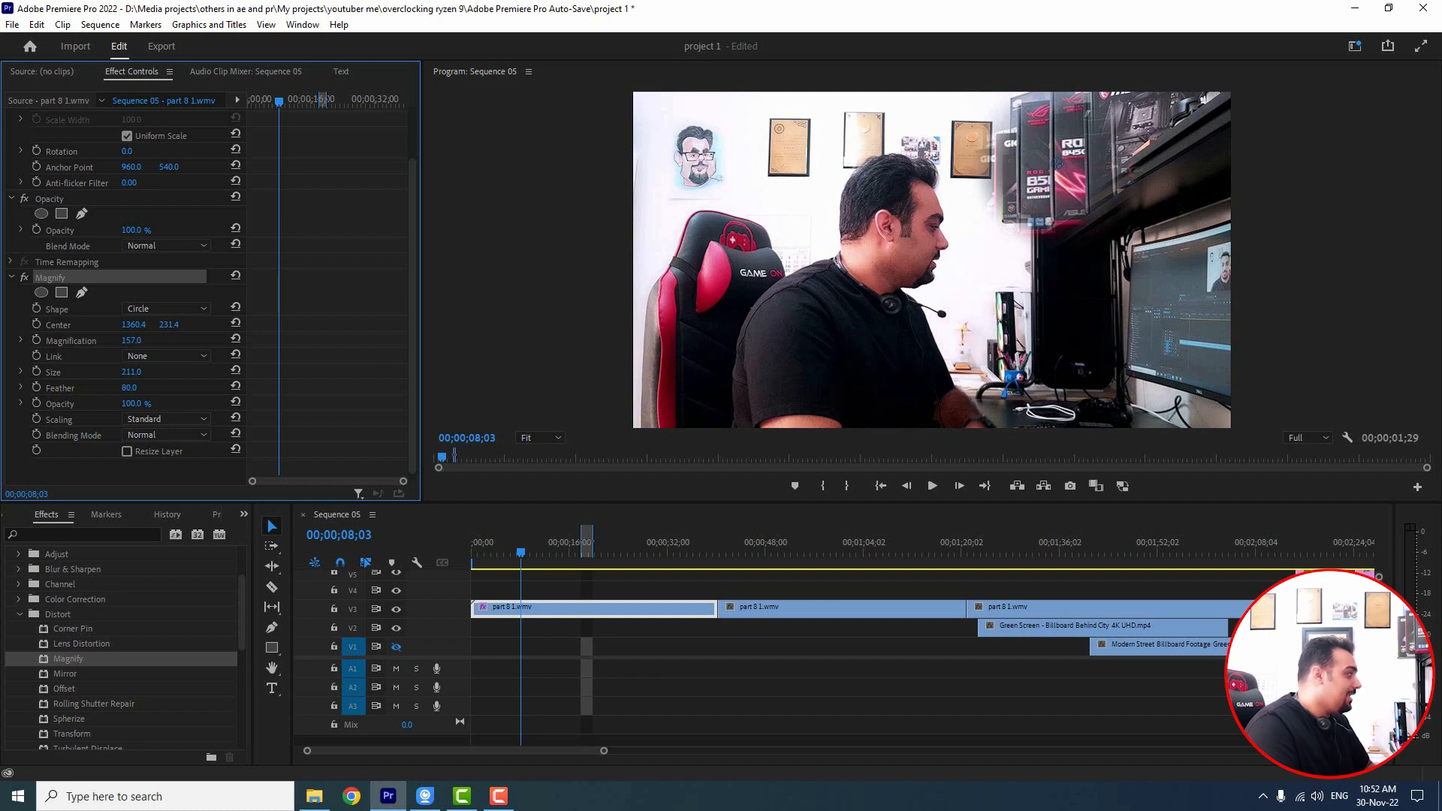
drag(23, 388, 107, 389)
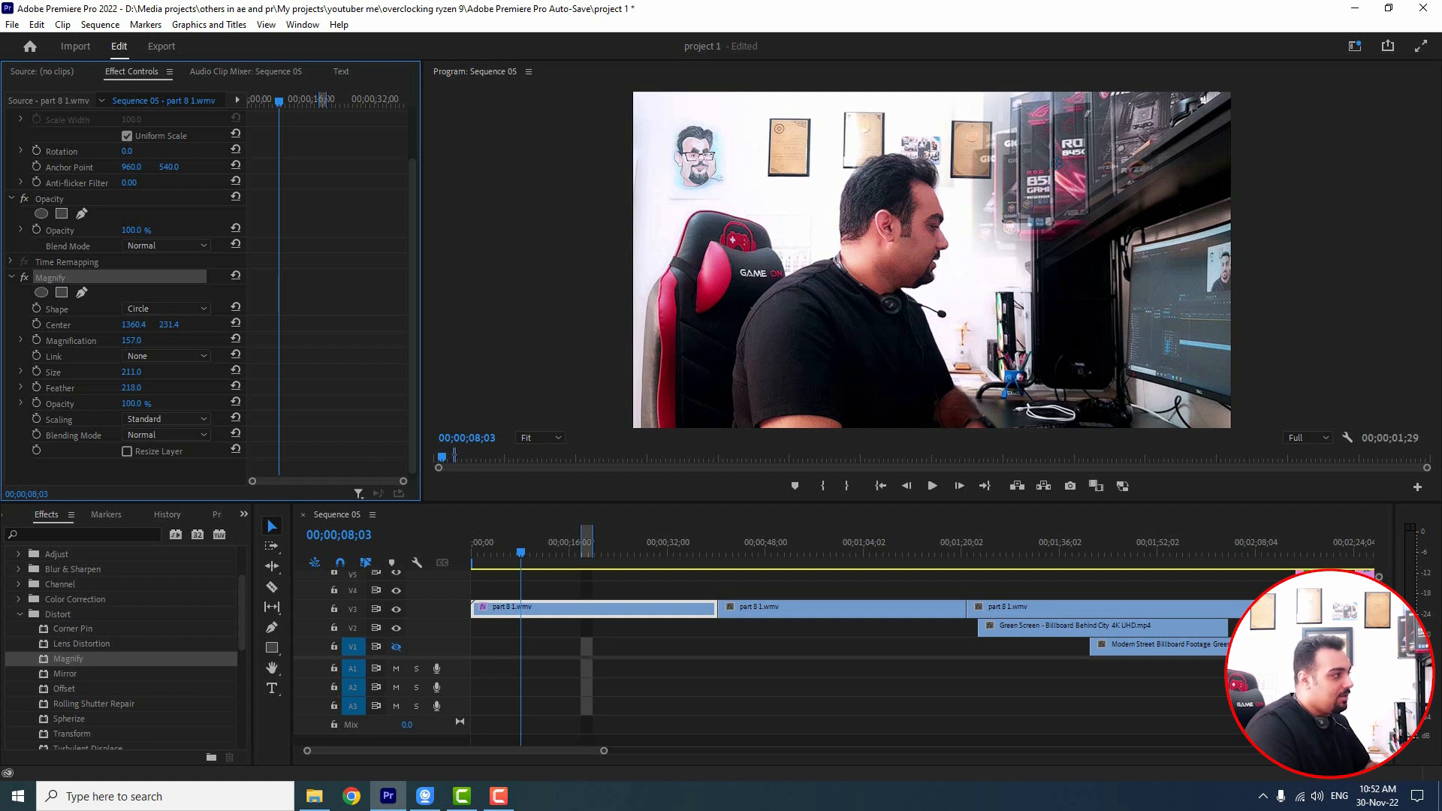
drag(125, 388, 131, 388)
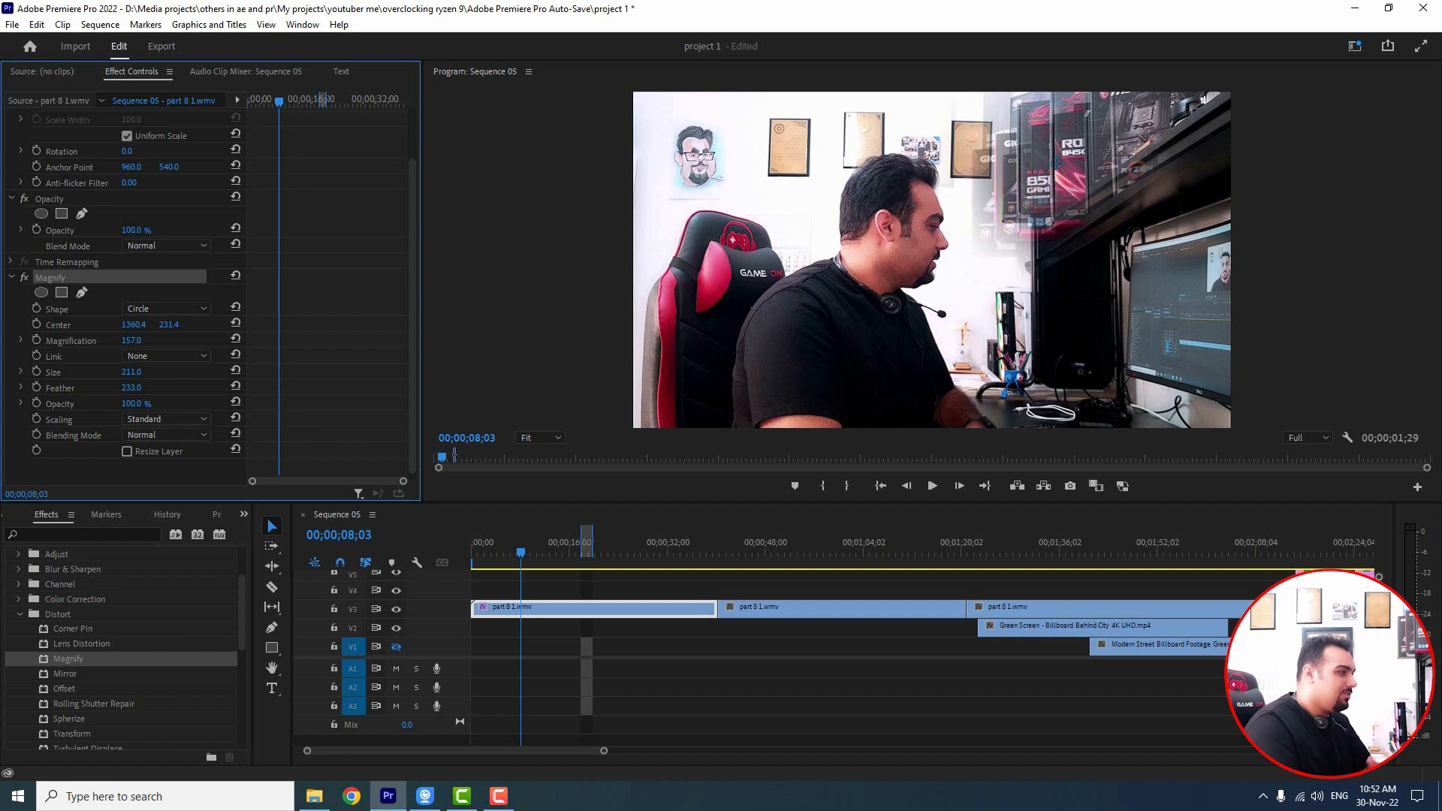
drag(132, 388, 56, 388)
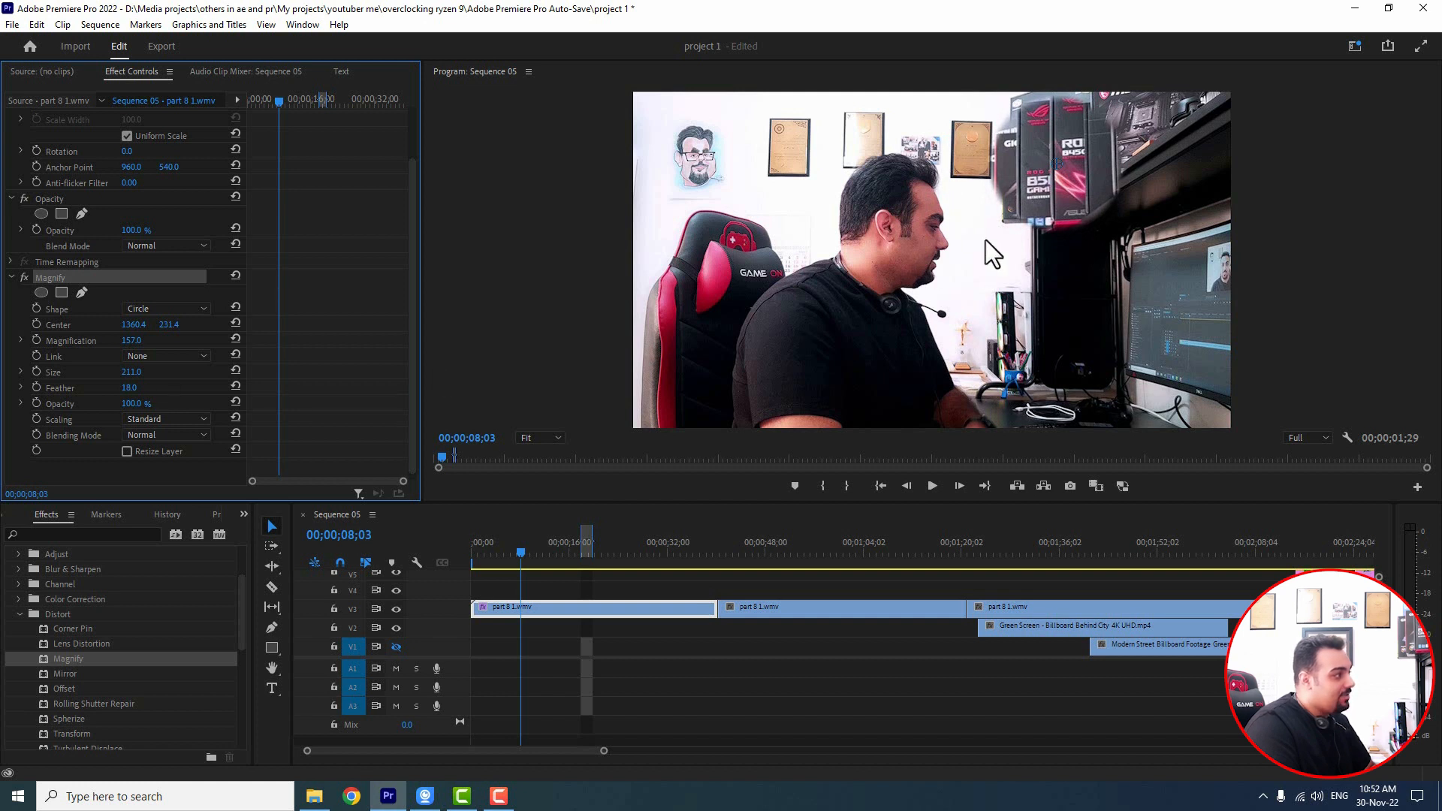
Step: Shift the magnifier's centre to about 1387, 239, then try an Opacity of 0% and settle on 88%
mouse_move(1061, 169)
mouse_down()
mouse_move(1085, 211)
mouse_move(1068, 167)
mouse_up()
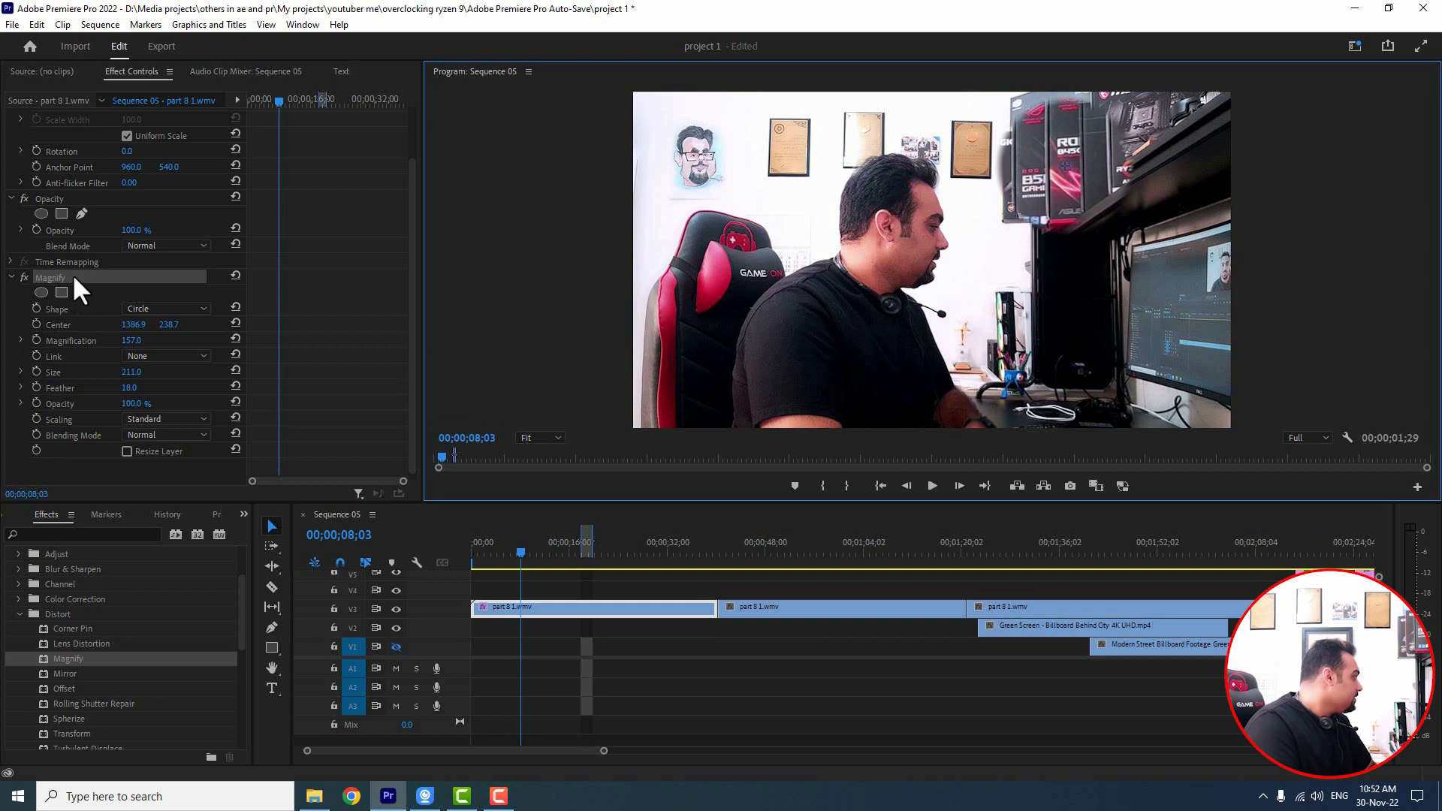
click(135, 406)
drag(135, 405, 58, 405)
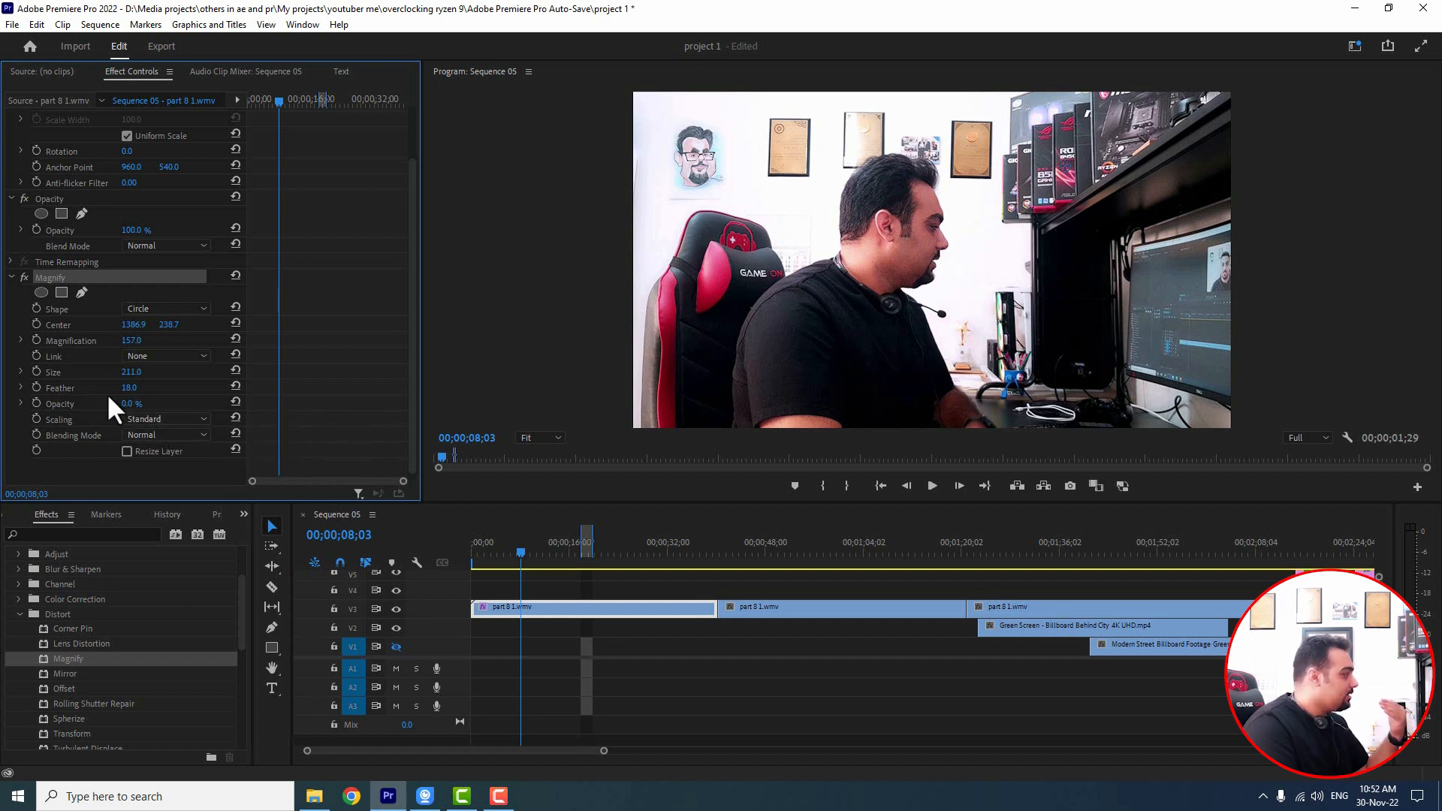
drag(128, 403, 194, 403)
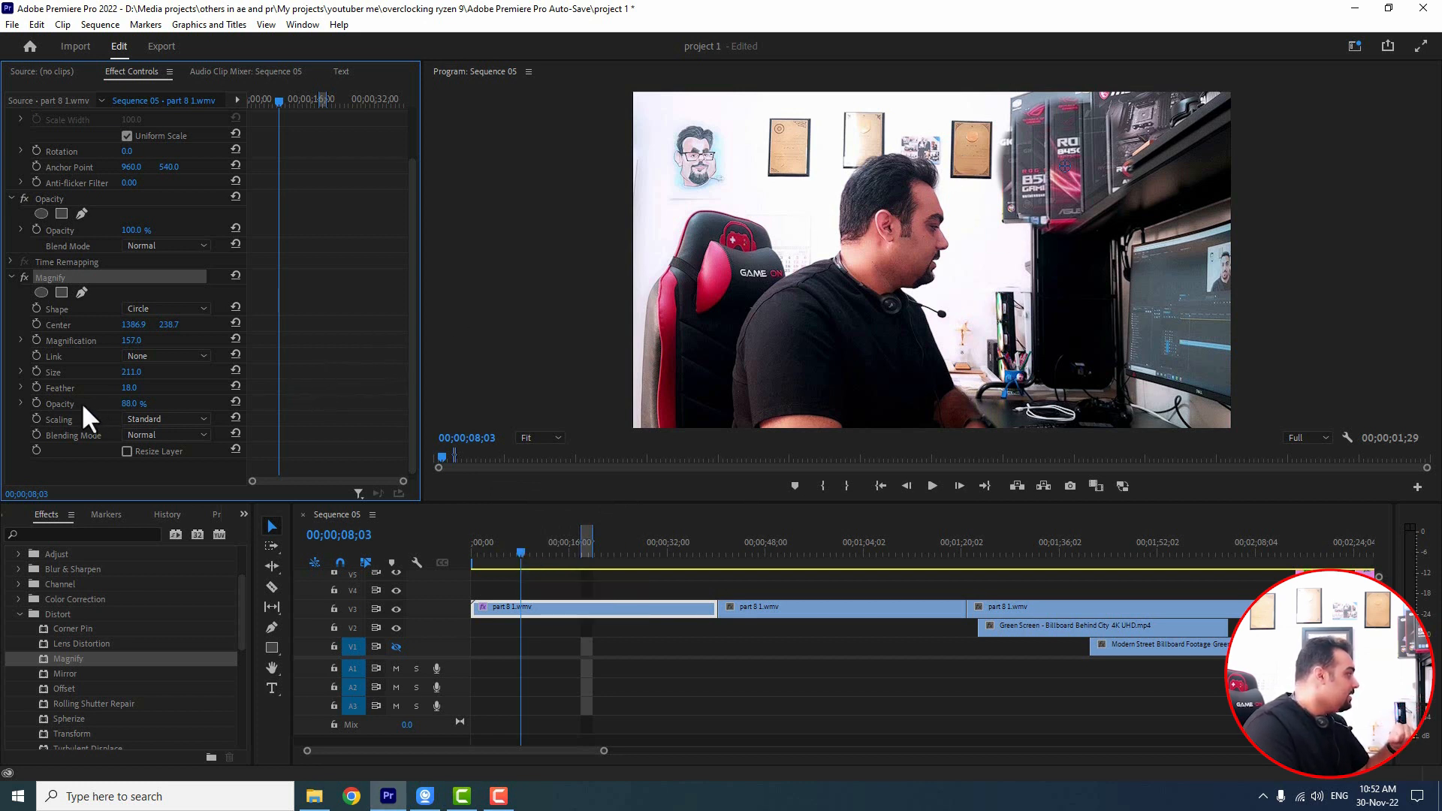
Step: Try the alternative Scaling options on the Magnify effect and return to Standard
click(163, 413)
click(170, 449)
click(163, 413)
click(155, 458)
click(183, 419)
click(184, 432)
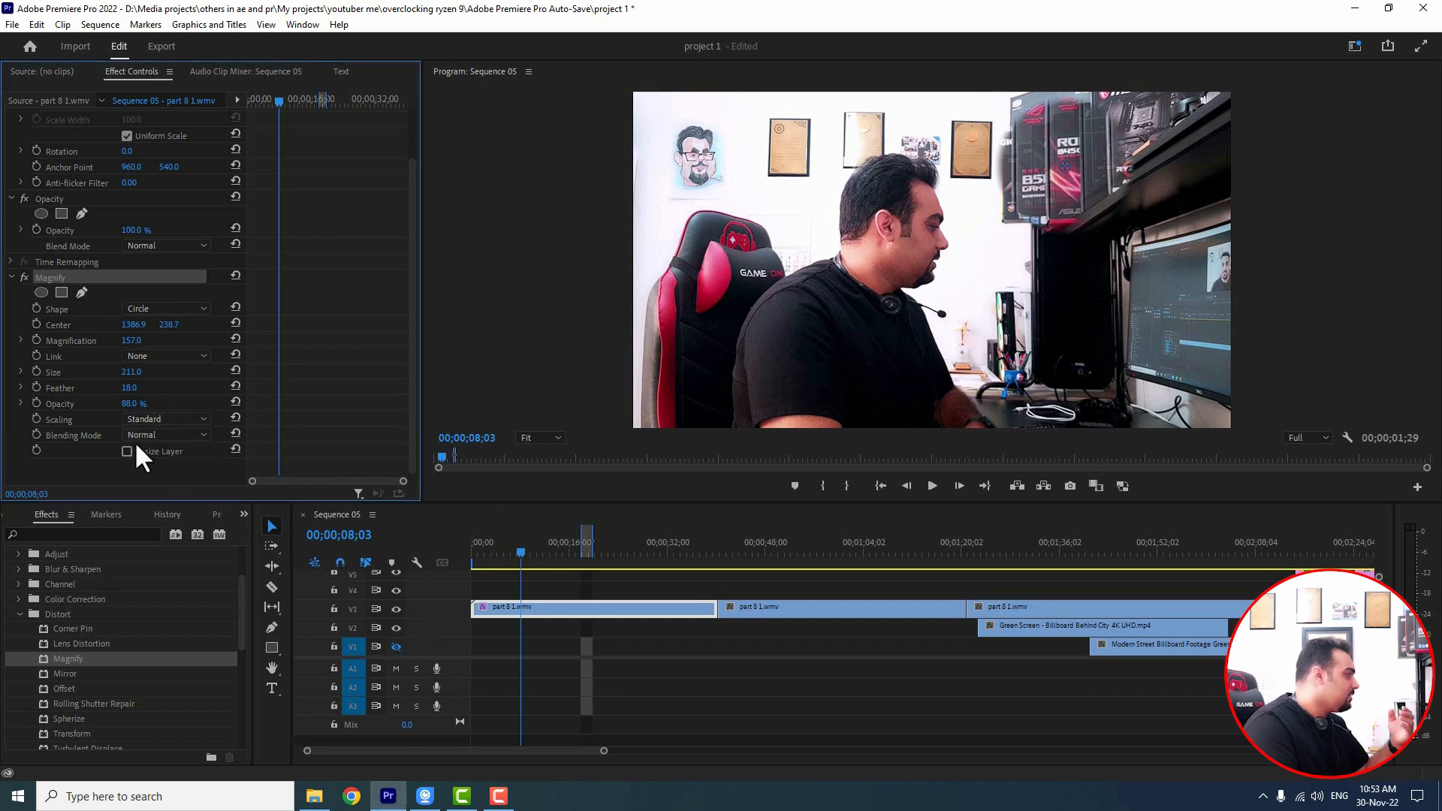
Step: Place the second part 8 1.wmv clip on V2 beneath the first, and set the magnifier's Blending Mode to Overlay
click(159, 434)
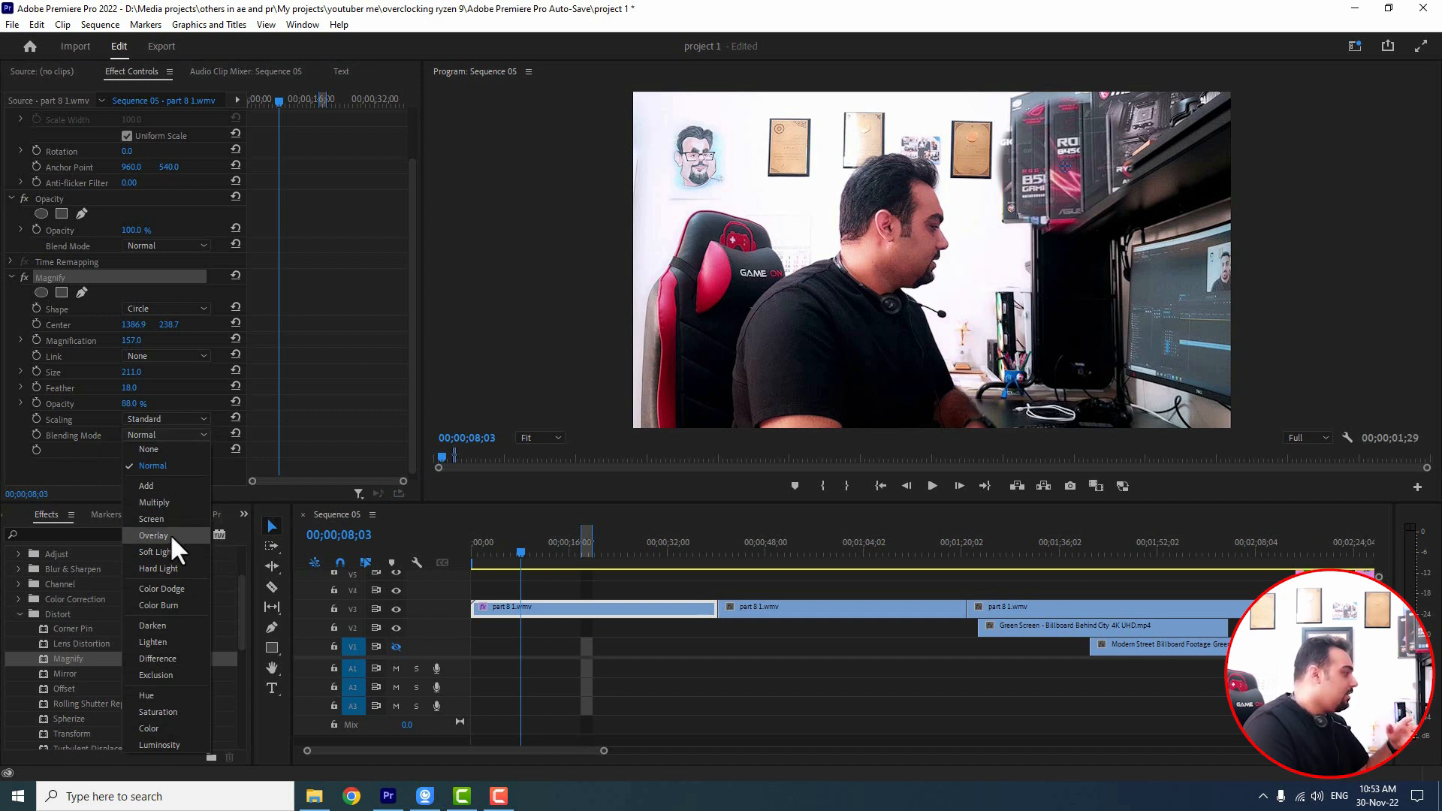
drag(781, 605, 522, 627)
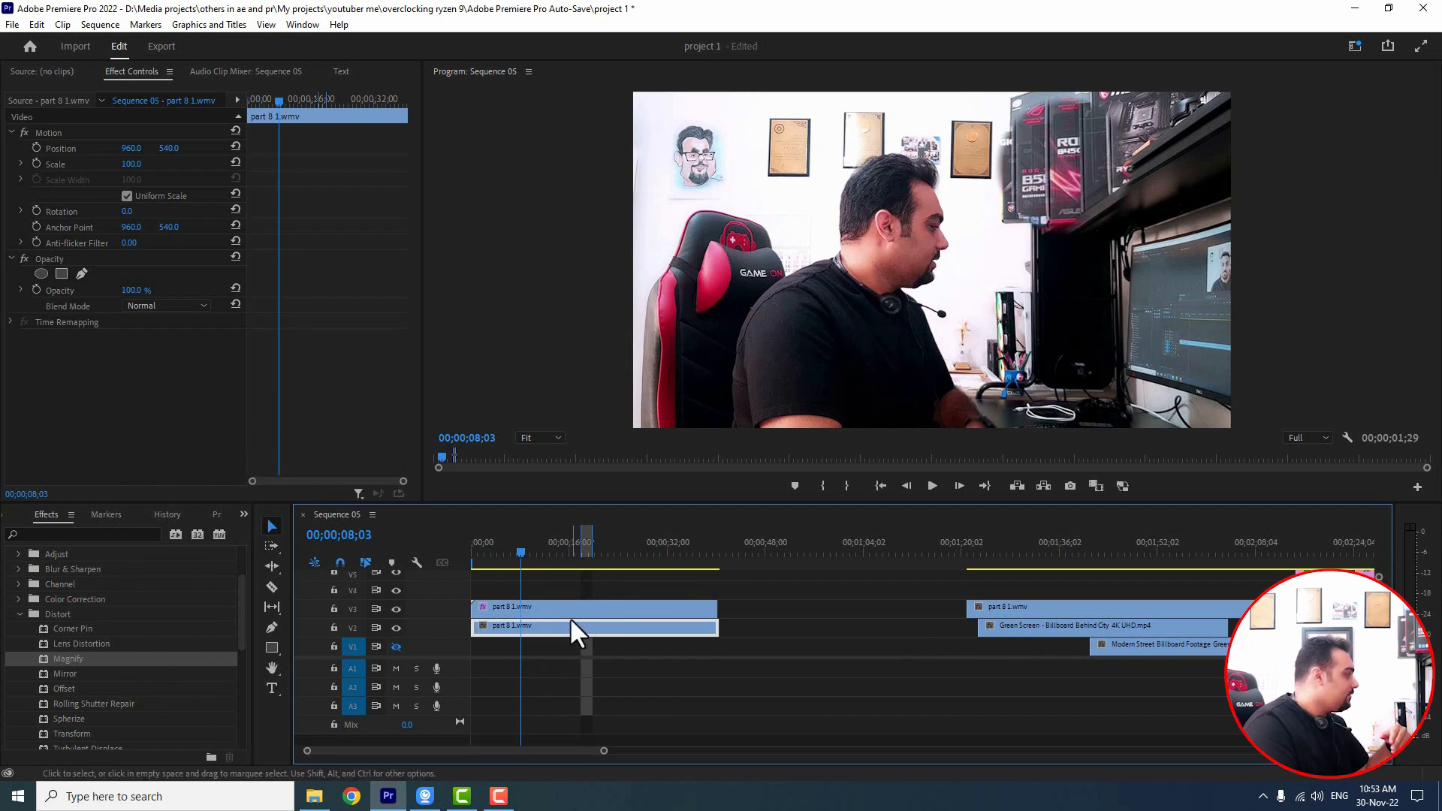
click(526, 609)
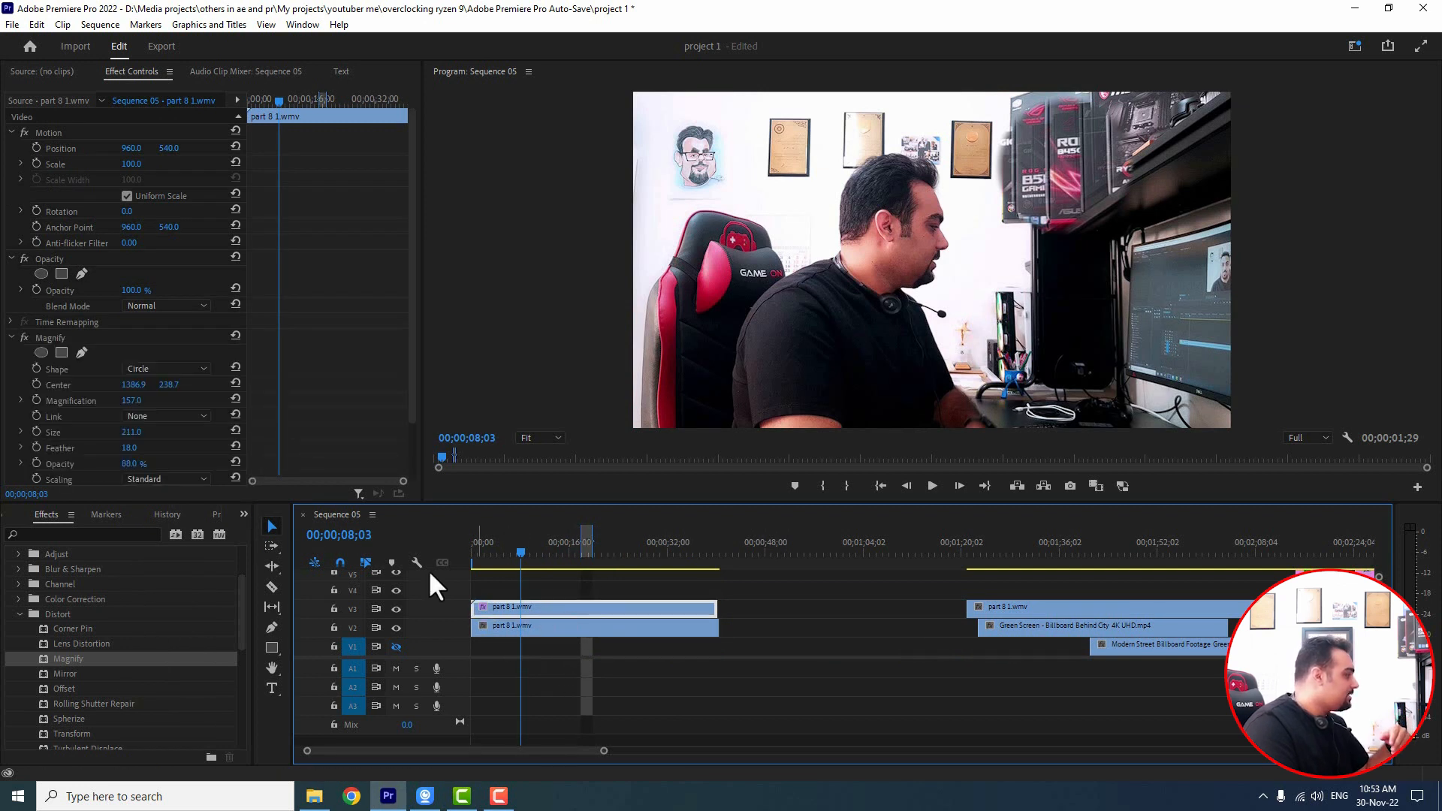
scroll(159, 420, down, 2)
click(160, 434)
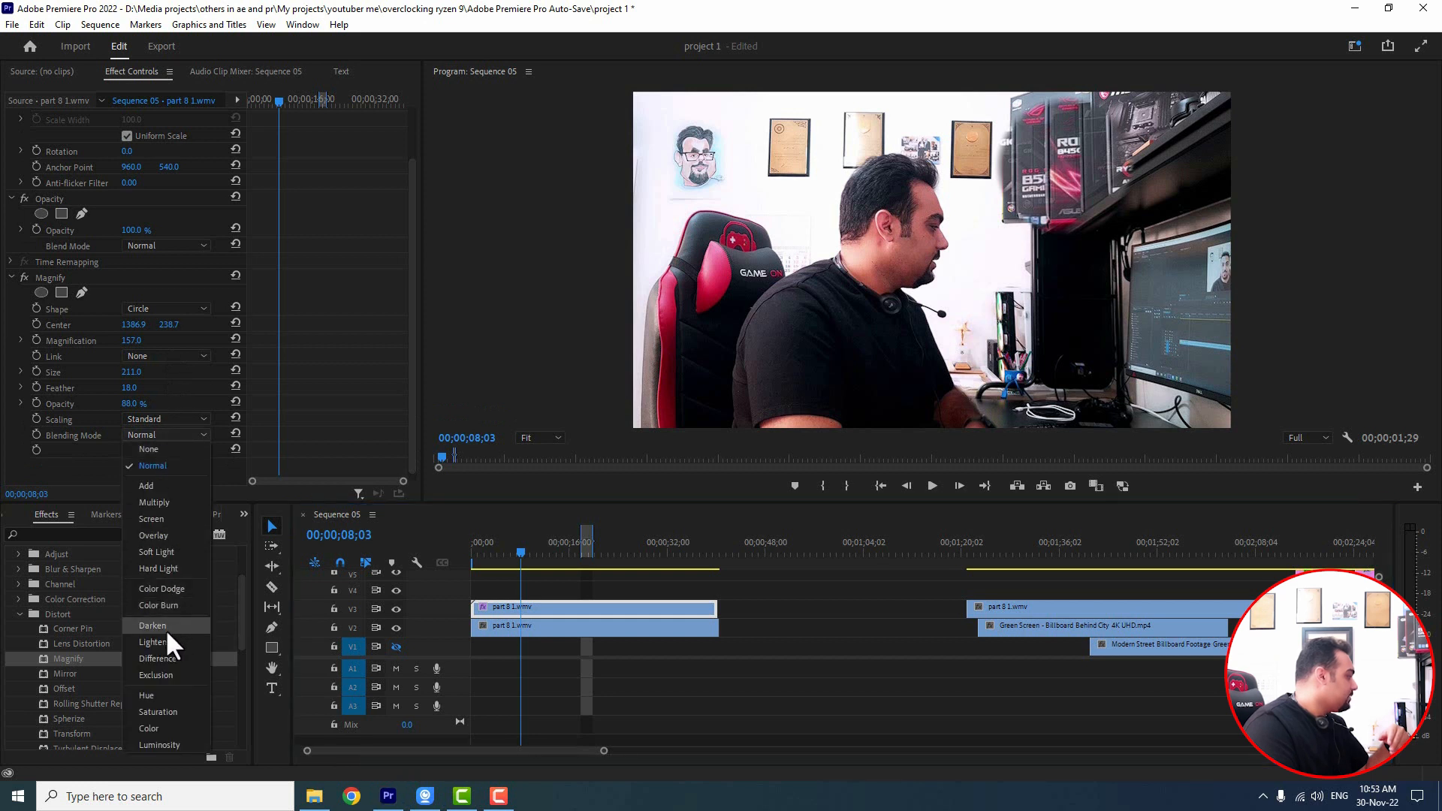
click(168, 535)
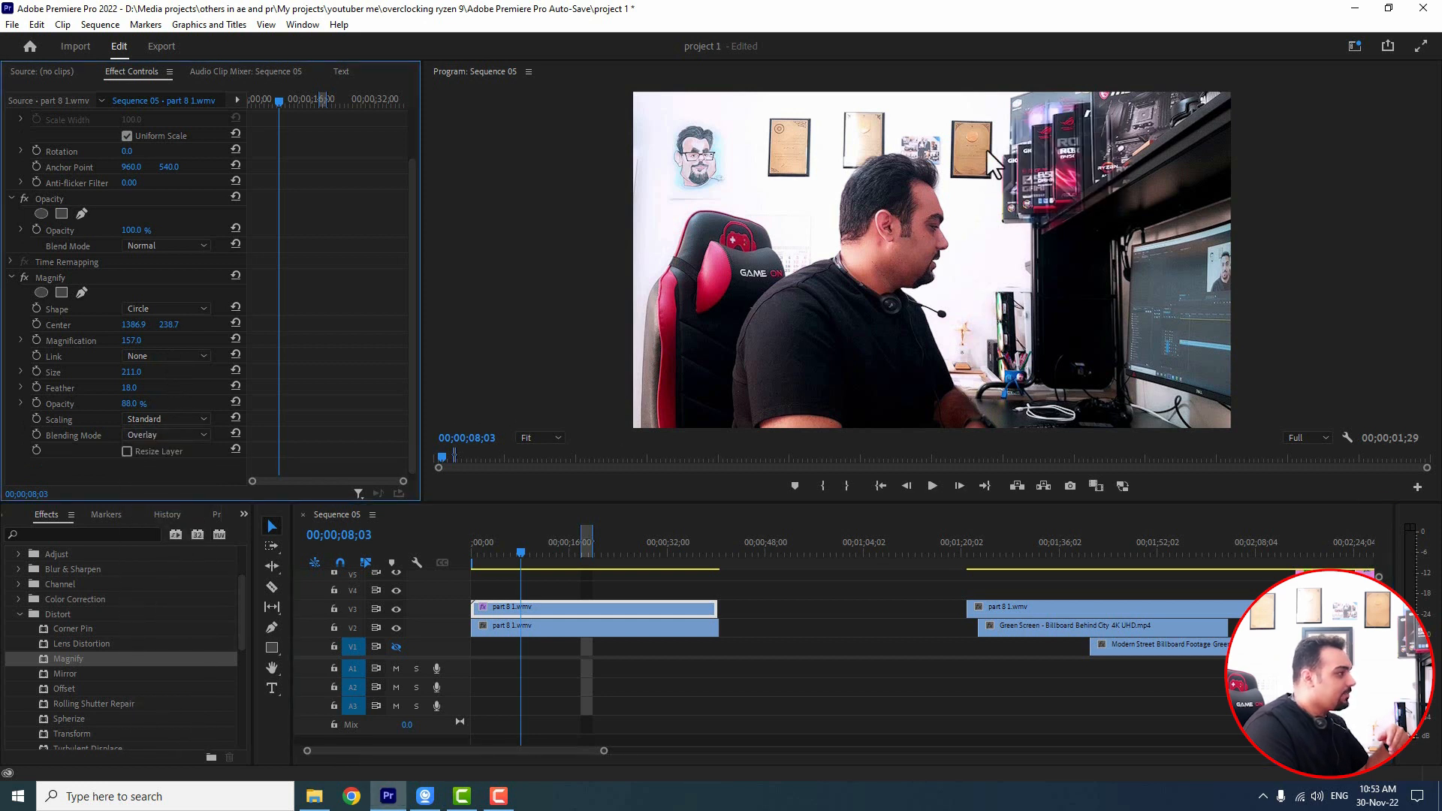
Step: Move the magnifier's centre up over the motherboard boxes to about 1365, 203
click(587, 598)
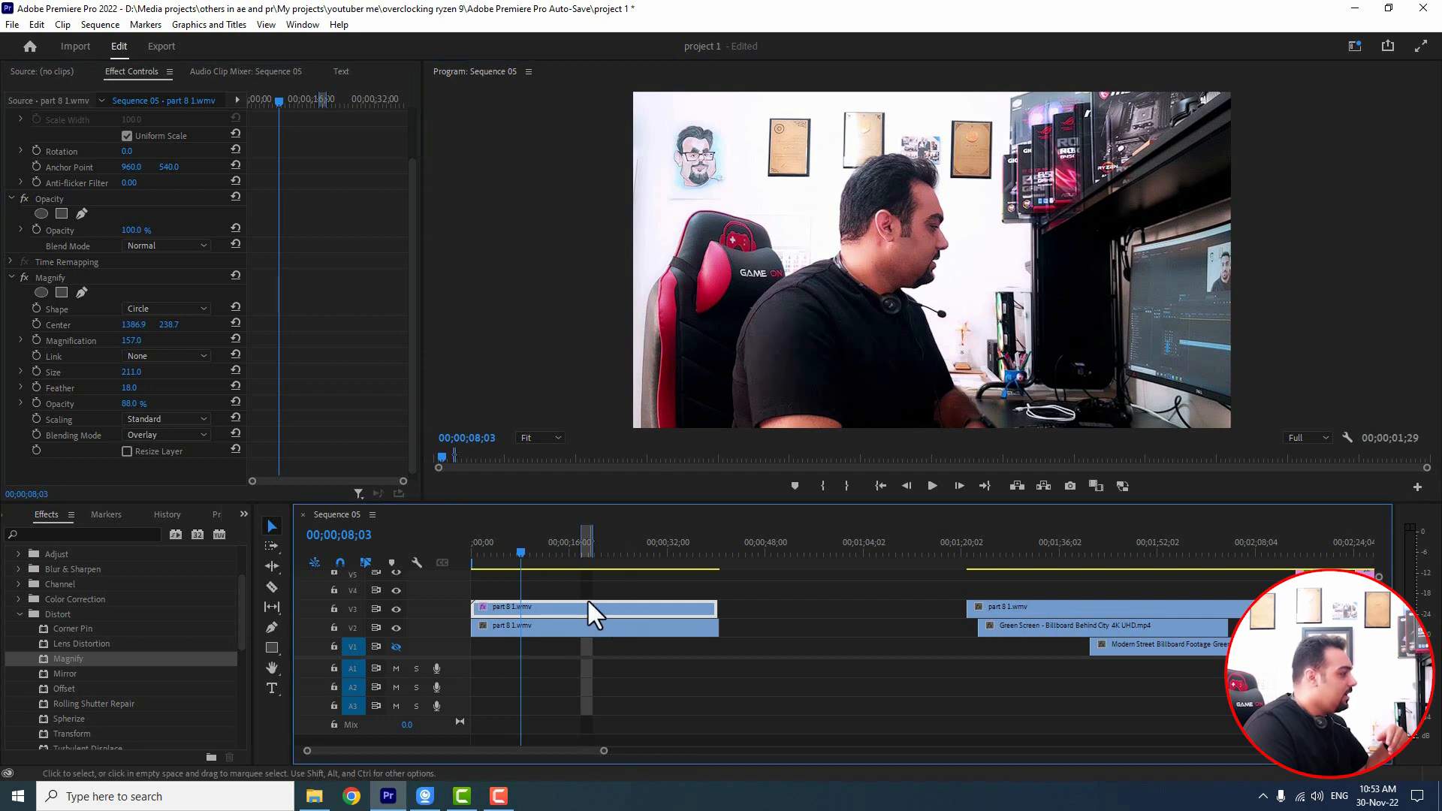
click(65, 277)
click(1071, 169)
mouse_move(1066, 169)
mouse_down()
mouse_move(1056, 187)
mouse_move(1089, 164)
mouse_move(1065, 201)
mouse_move(1047, 169)
mouse_move(1088, 165)
mouse_move(1008, 182)
mouse_move(948, 158)
mouse_move(906, 211)
mouse_move(911, 250)
mouse_move(936, 196)
mouse_move(942, 228)
mouse_move(1048, 156)
mouse_up()
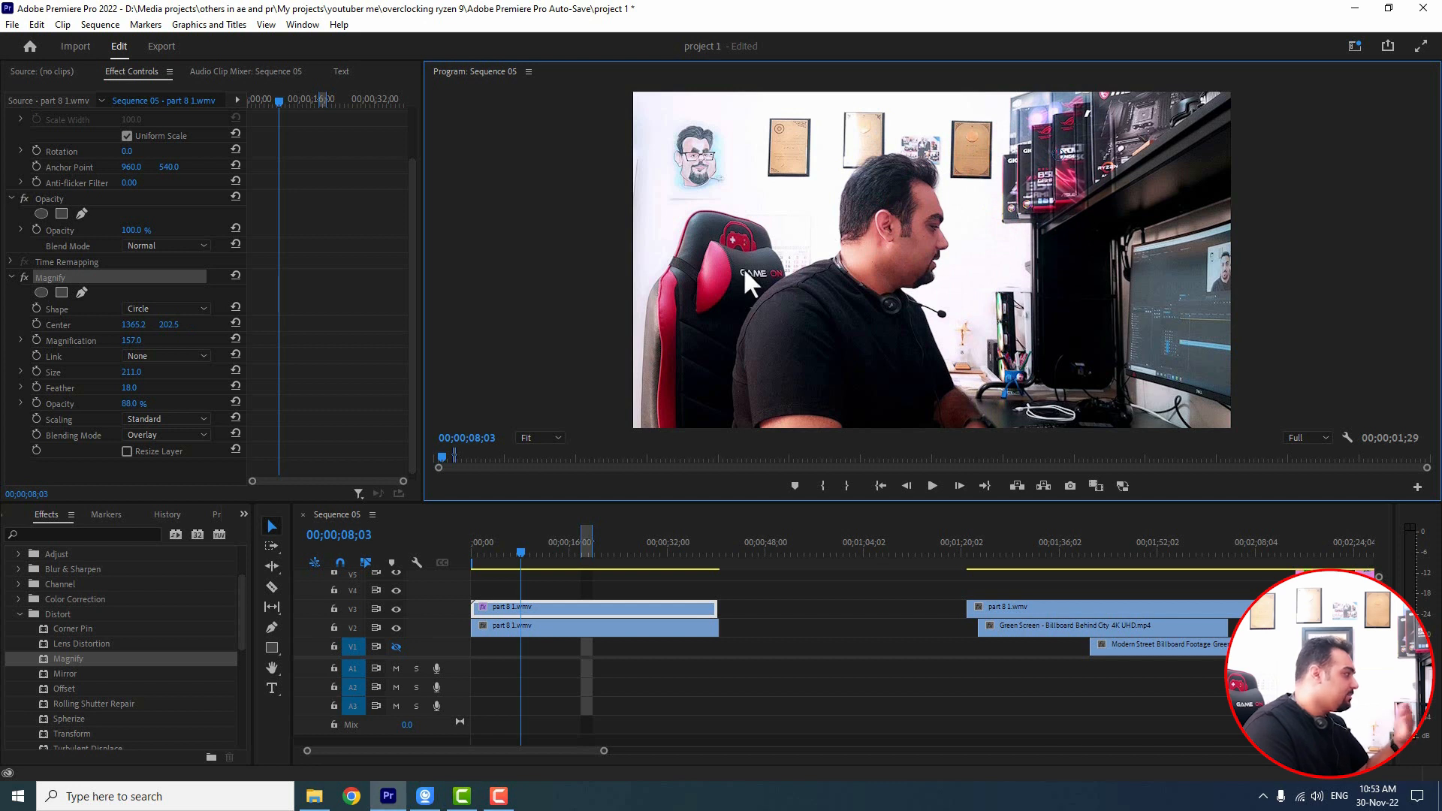
click(177, 435)
click(177, 435)
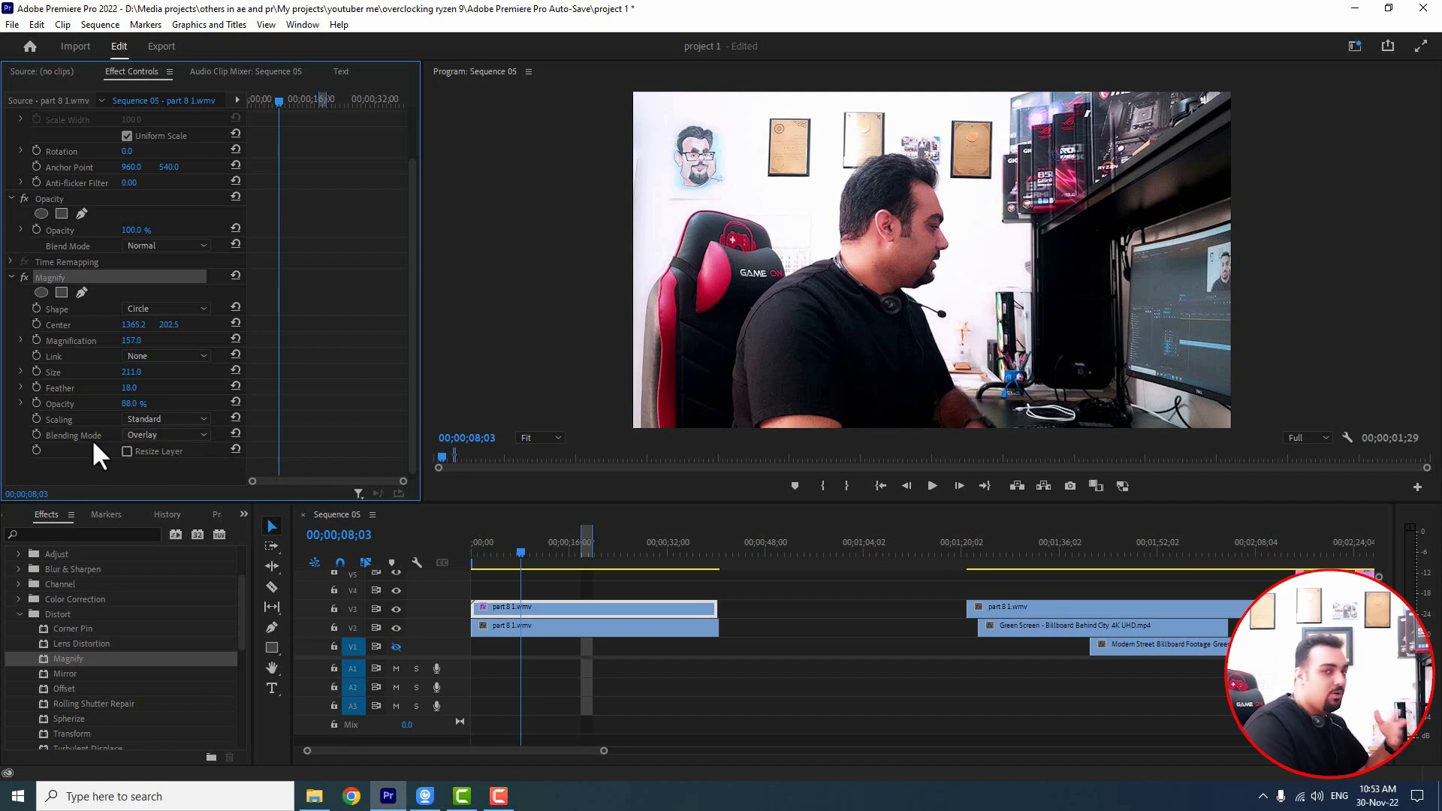
click(142, 435)
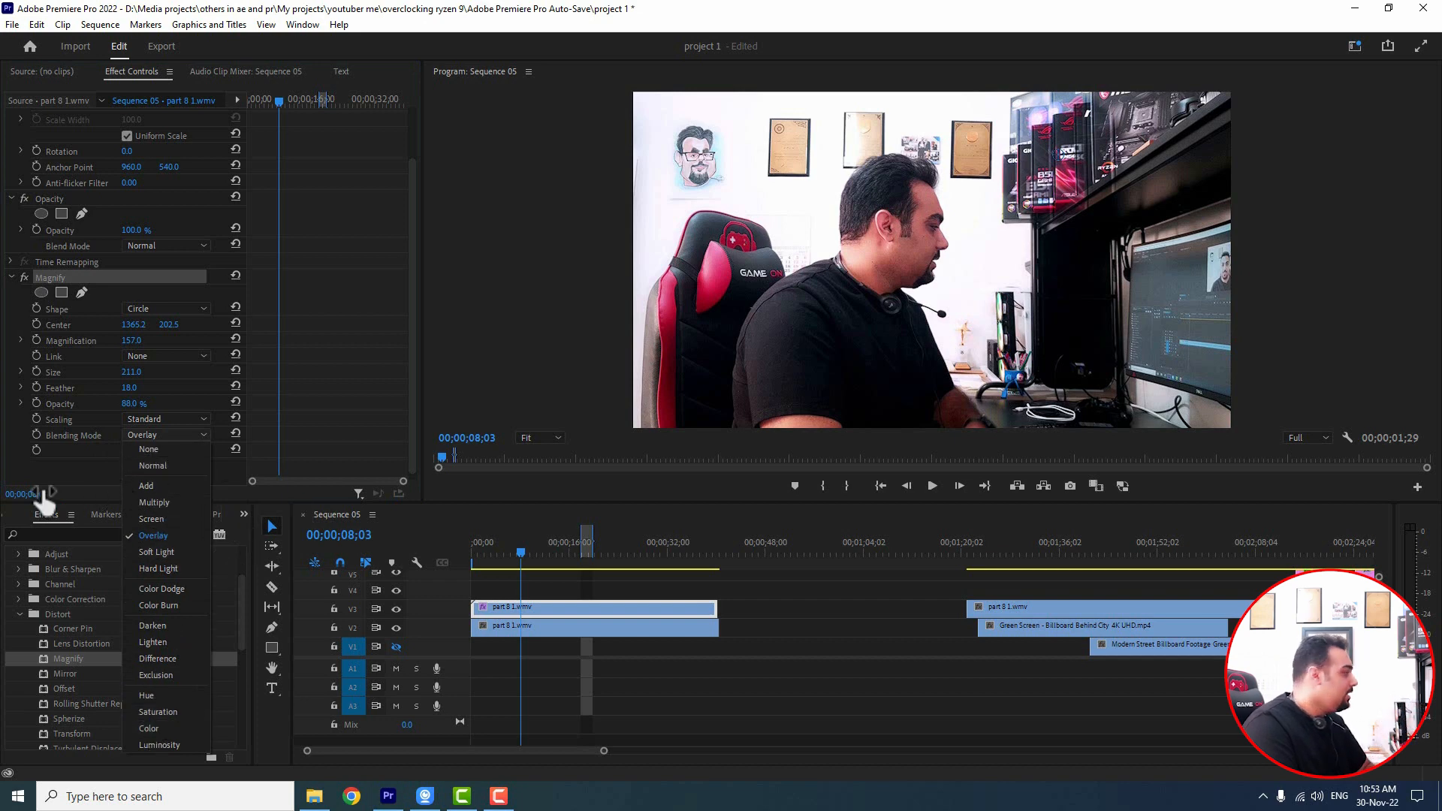
Step: Remove the Magnify effect from the first V3 clip and slide the V2 clip beneath it later in the timeline
click(60, 278)
key(Delete)
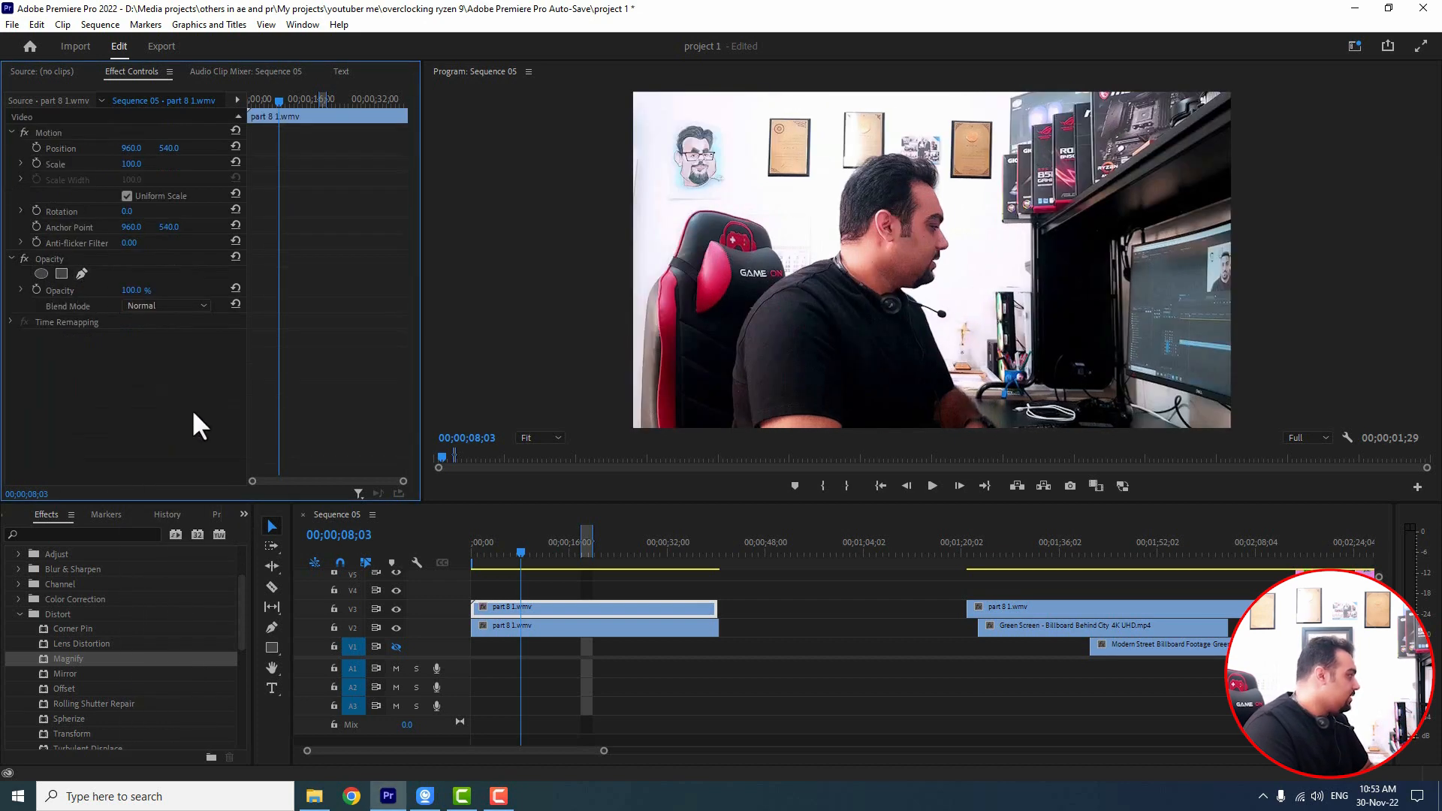
drag(557, 624, 714, 627)
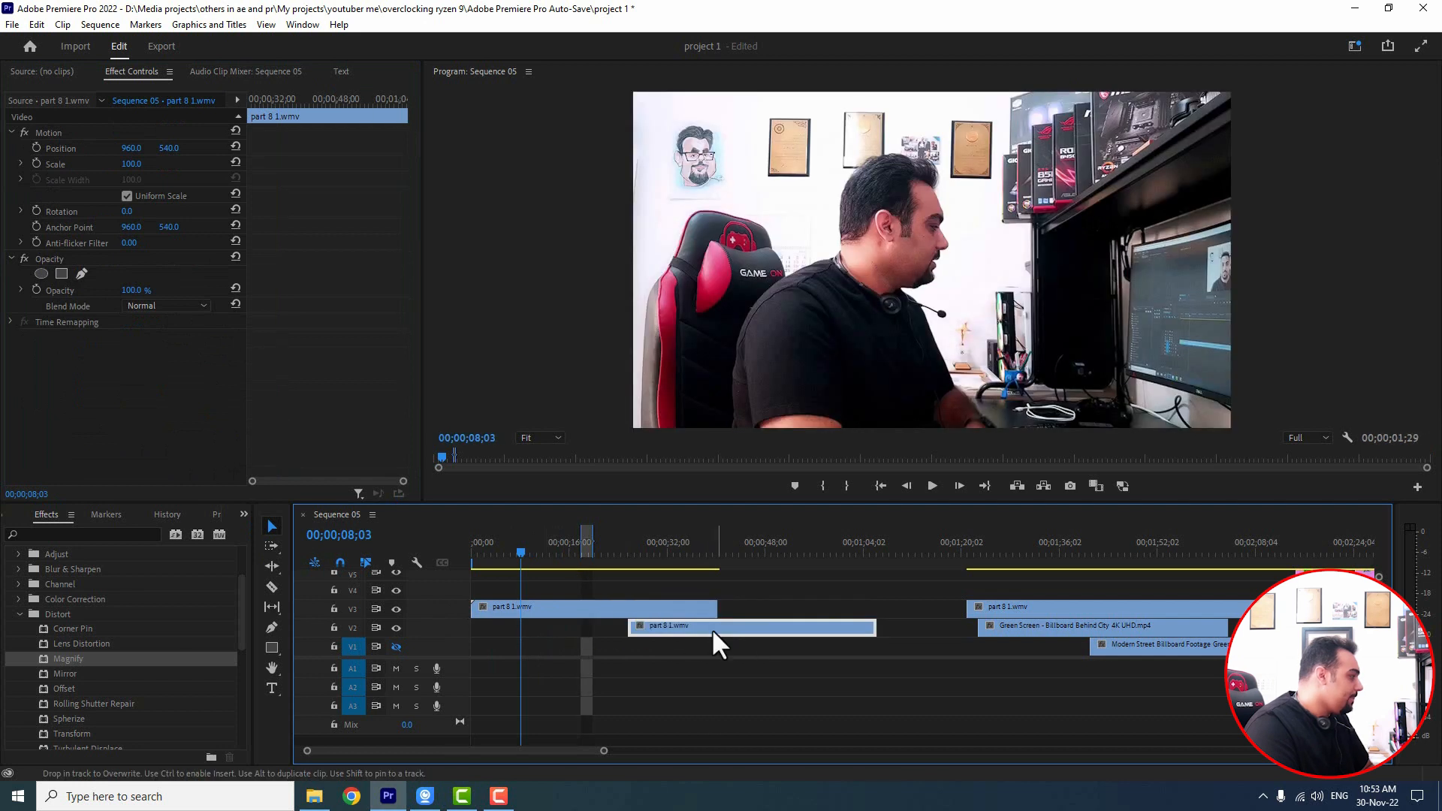
Step: Apply the Mirror effect to the first V3 clip, with a Reflection Angle of 82° and a vertical Reflection Center of 647
drag(65, 674, 556, 612)
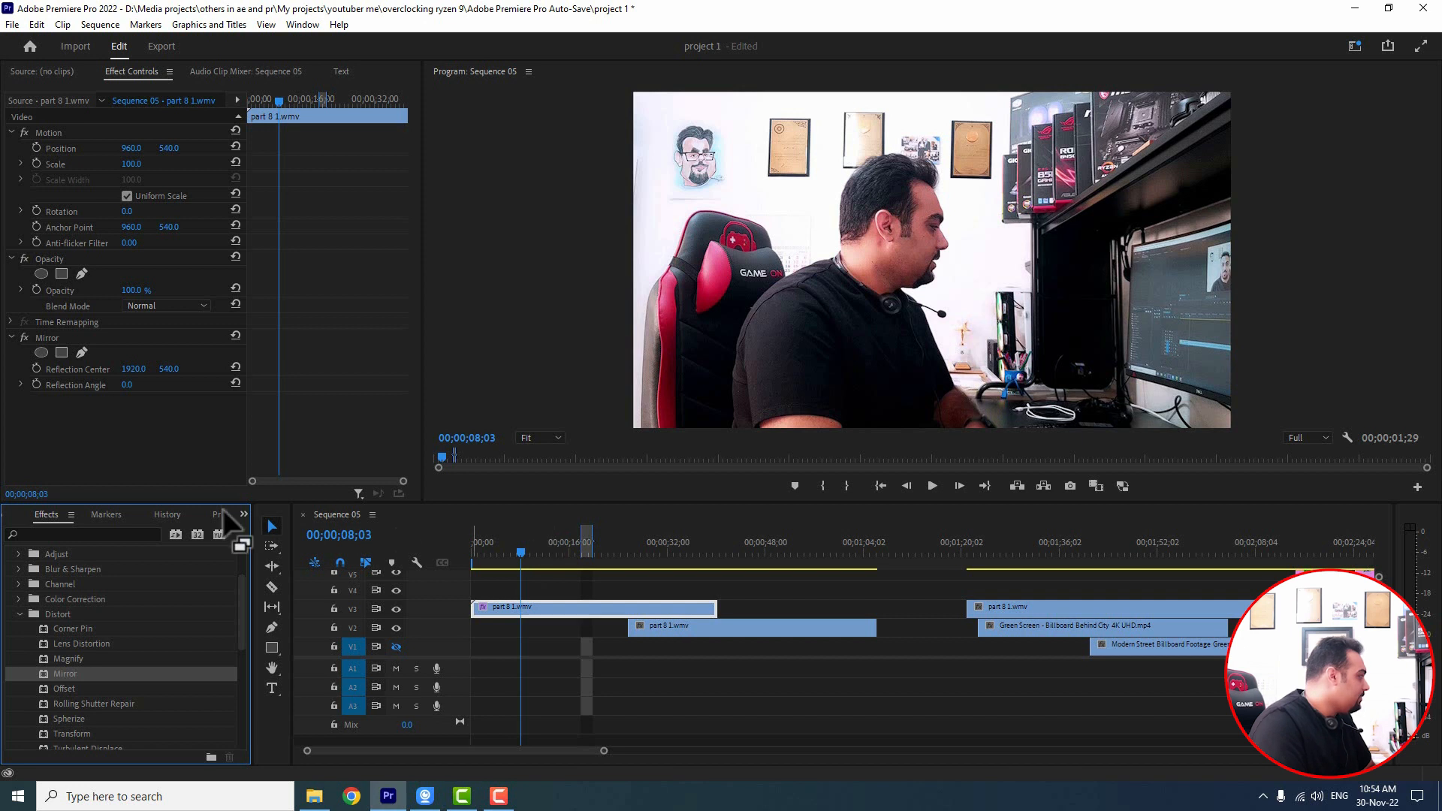
drag(145, 370, 223, 368)
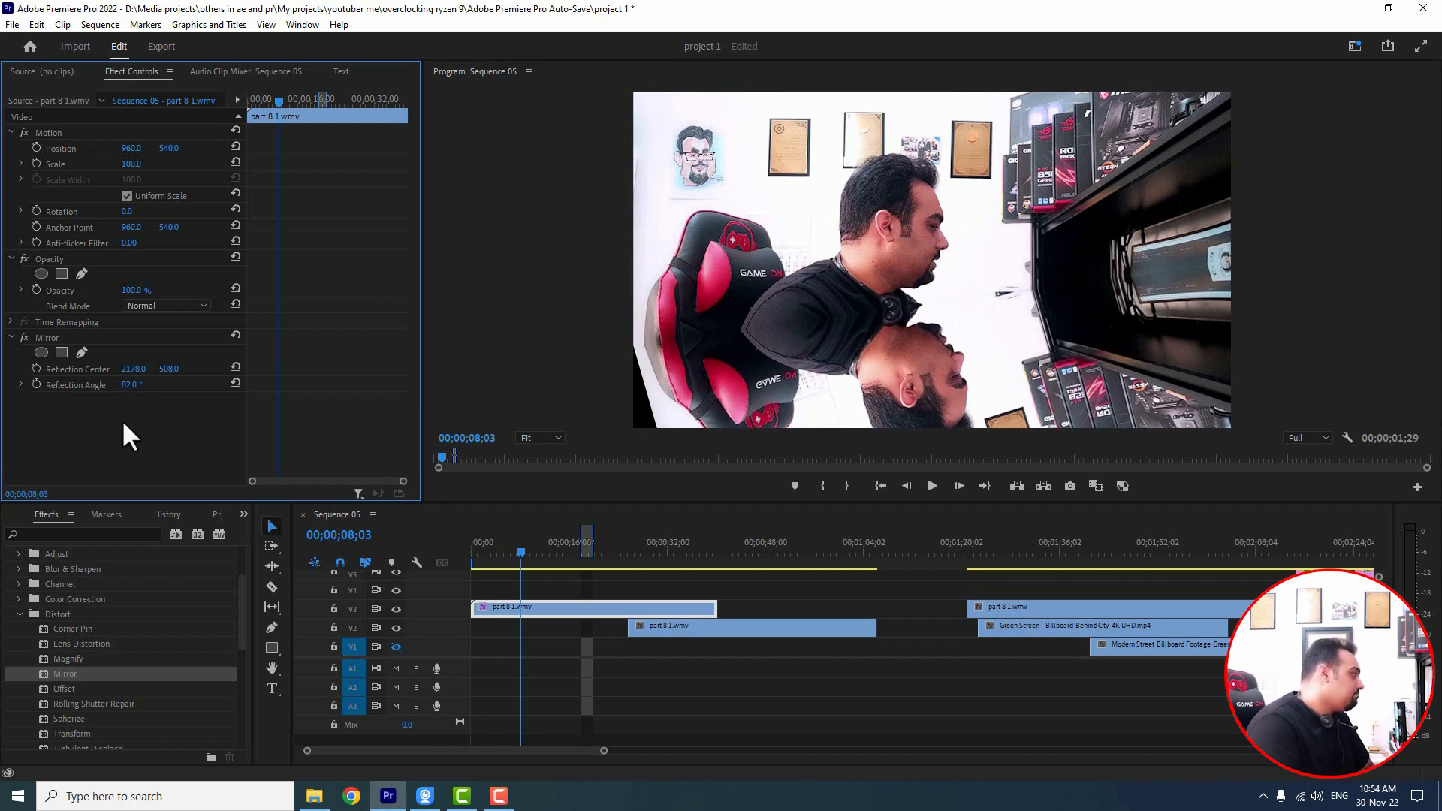
drag(169, 368, 273, 369)
Step: Set the mirror's Reflection Angle to 90° and adjust its Reflection Center to 2129, 663
click(134, 384)
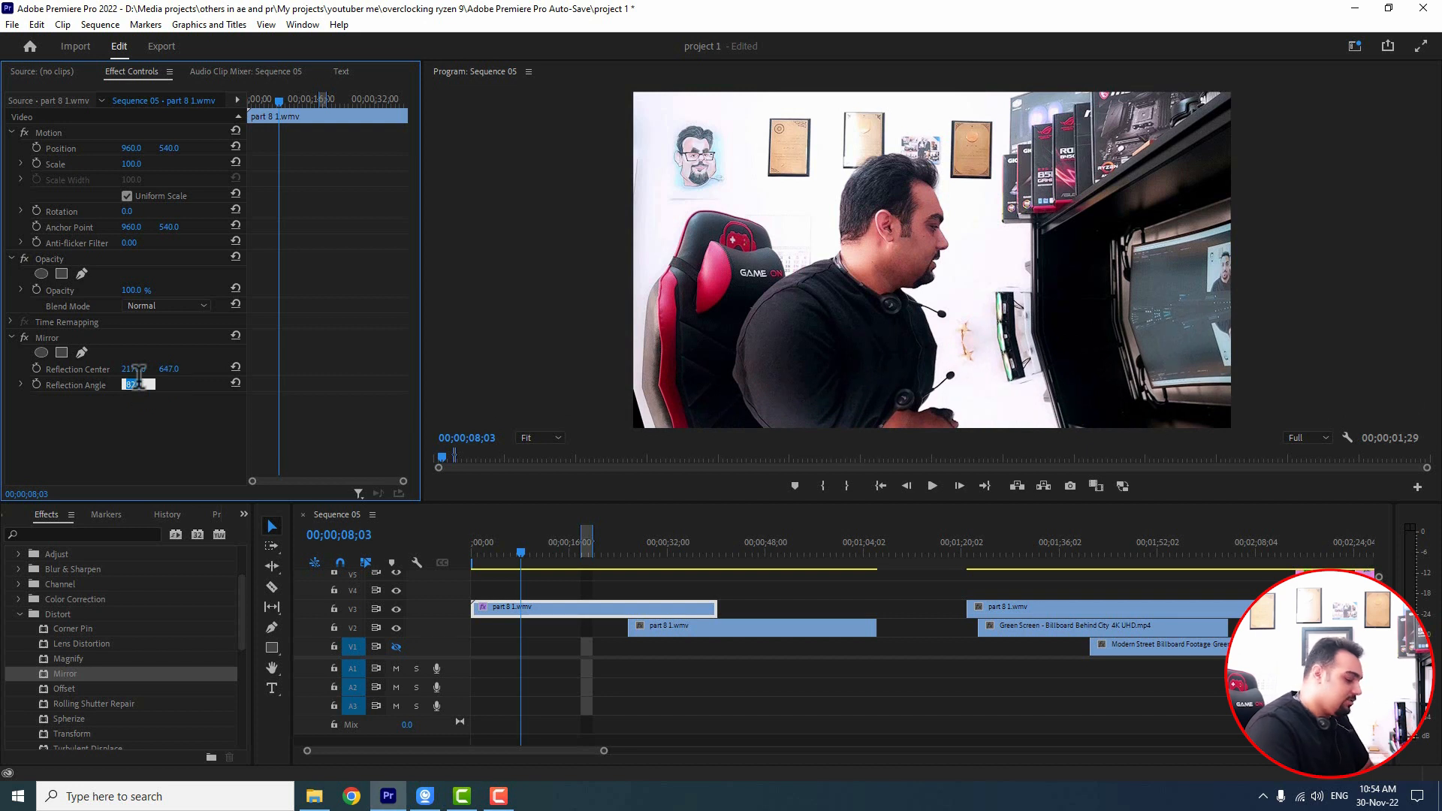
text(90)
key(Return)
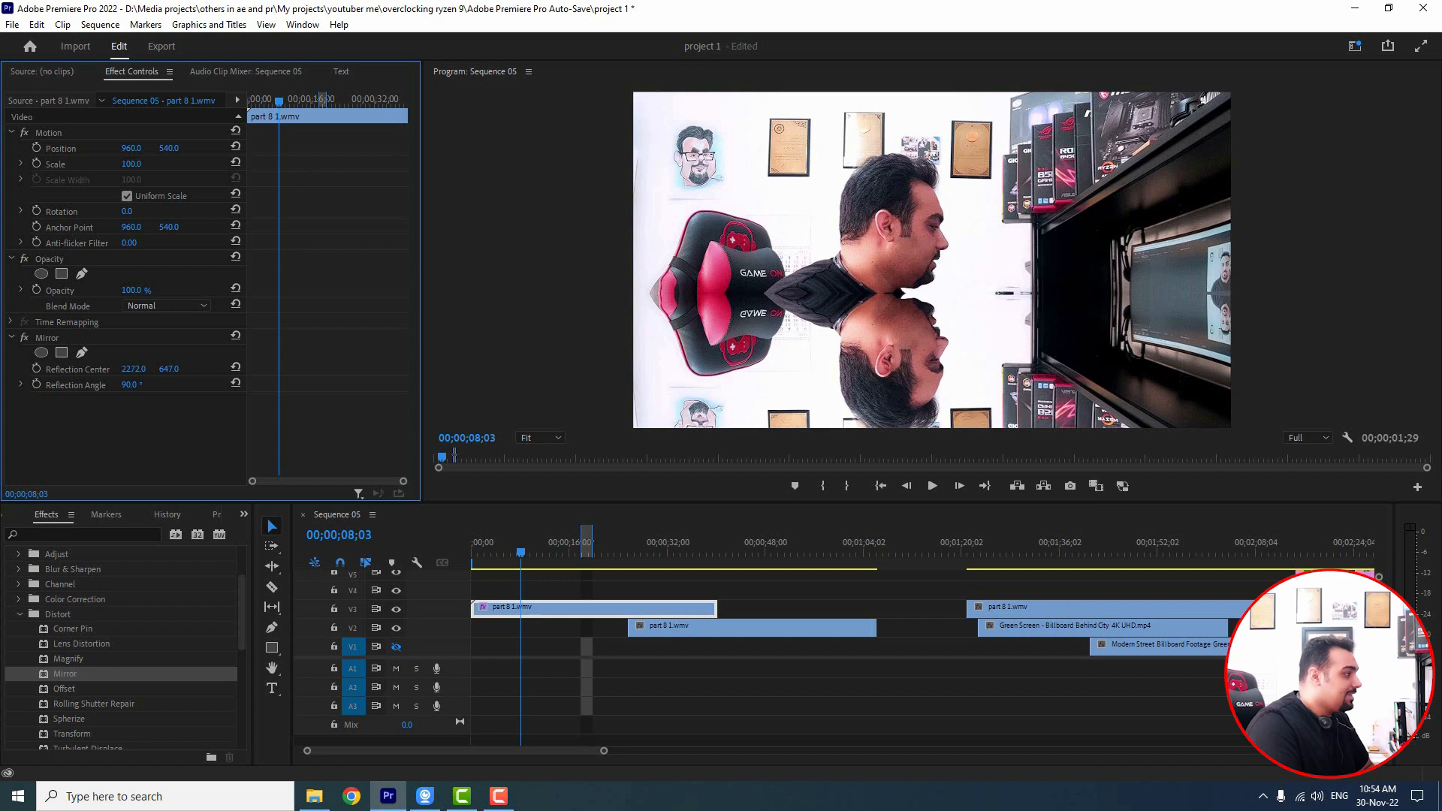
drag(172, 370, 128, 370)
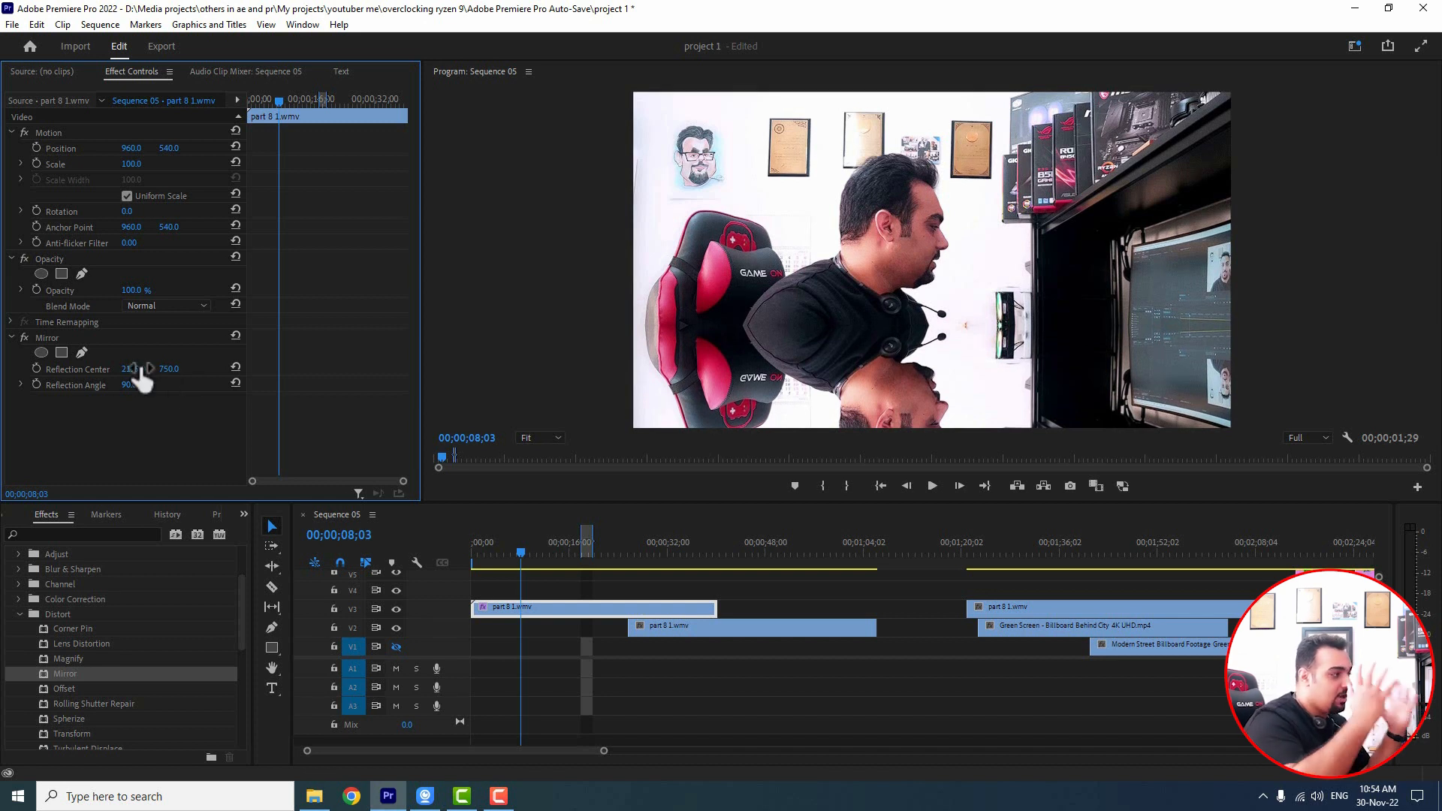
drag(169, 369, 104, 369)
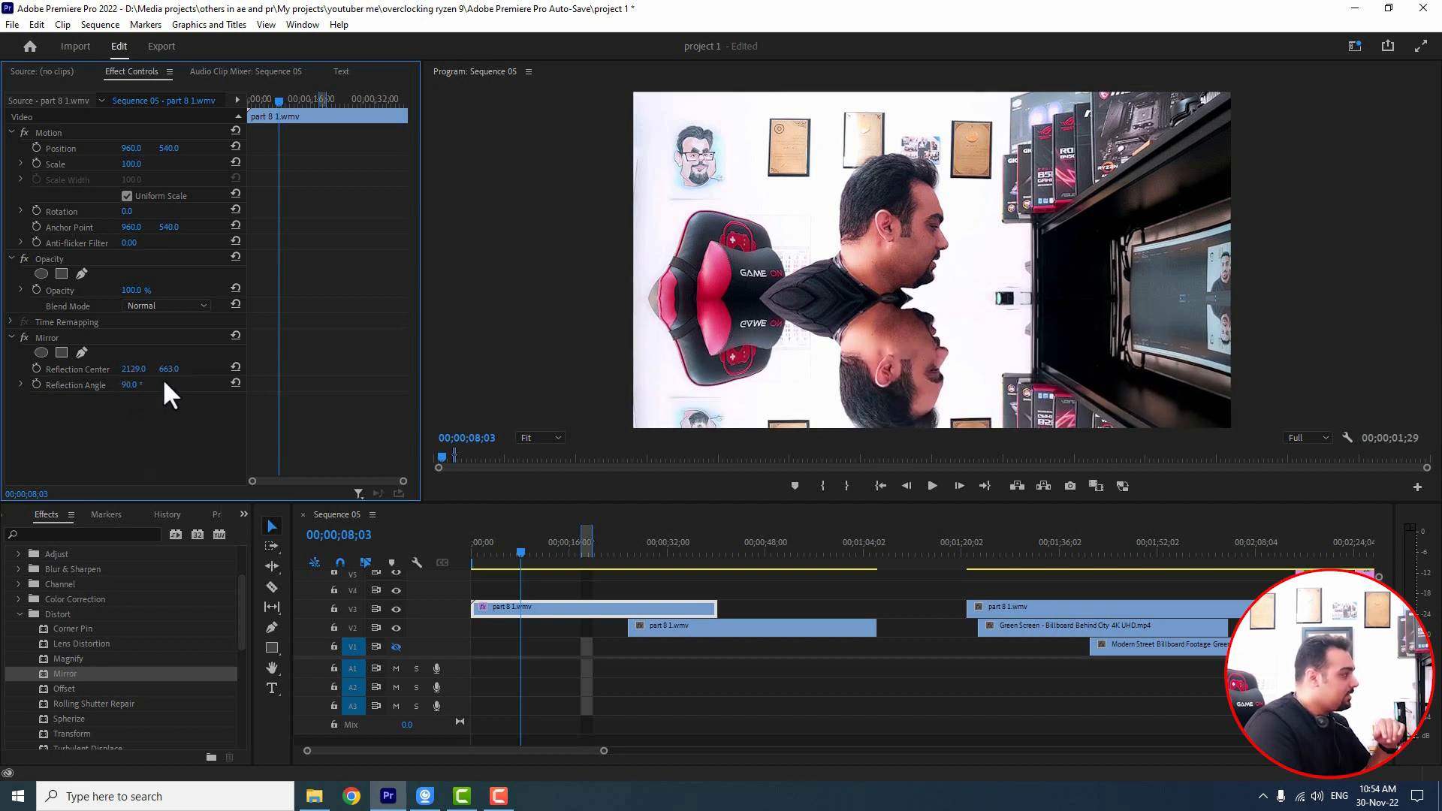
Step: Try a Reflection Angle of 180° on the Mirror effect, and undo it
click(132, 384)
text(180)
key(Return)
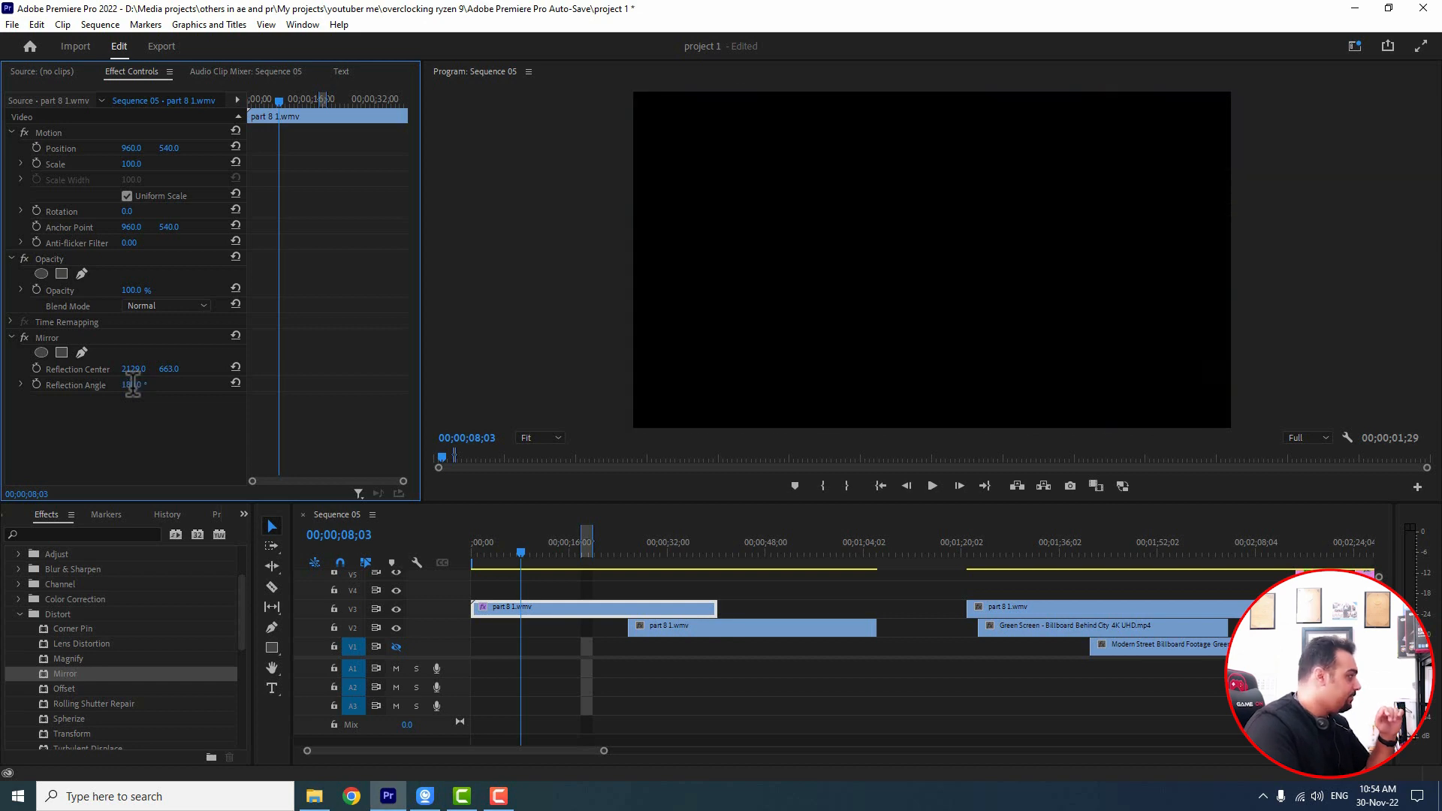
key(ctrl+z)
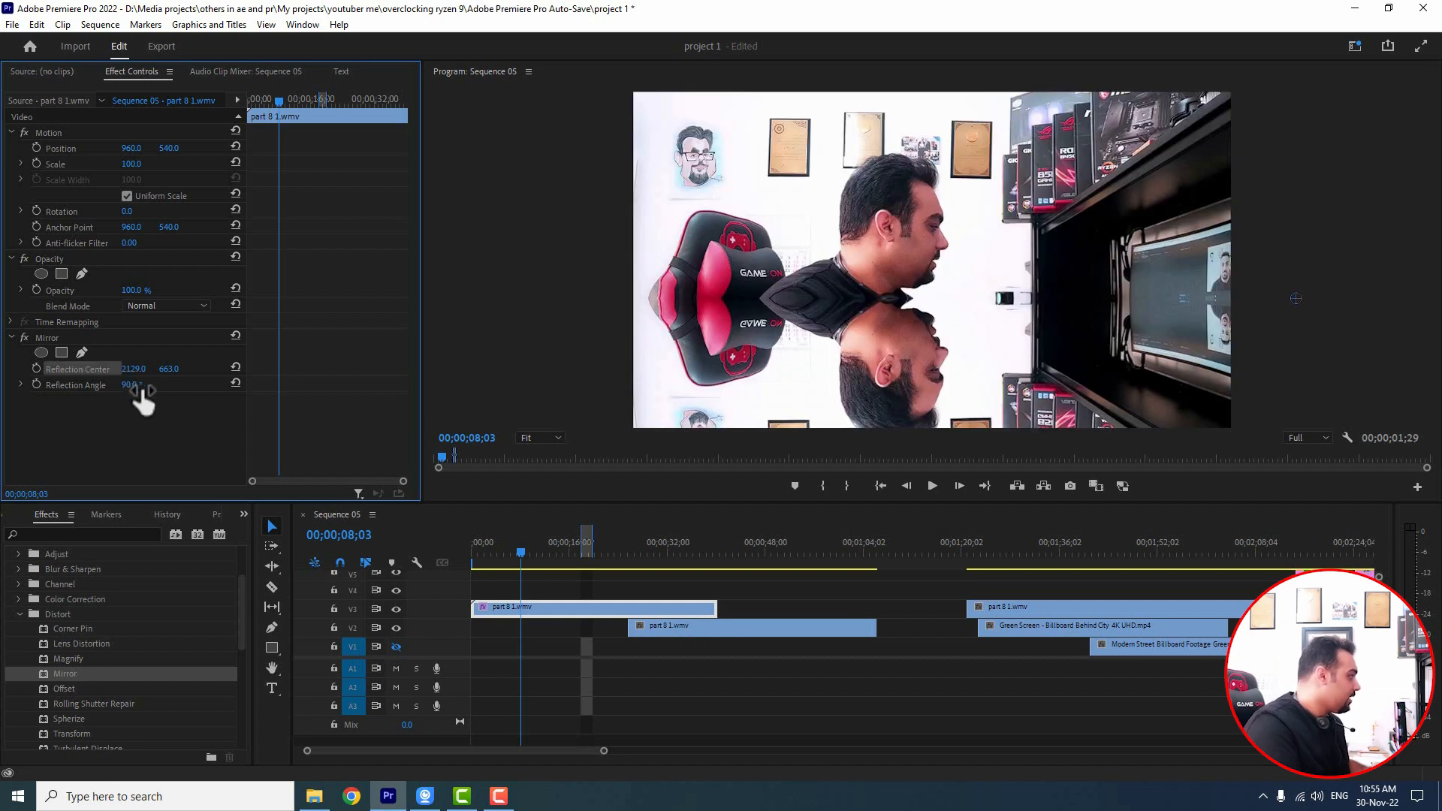
Step: Set the mirror's Reflection Angle to 45° and its Reflection Center to 2129, -121
click(132, 385)
text(45)
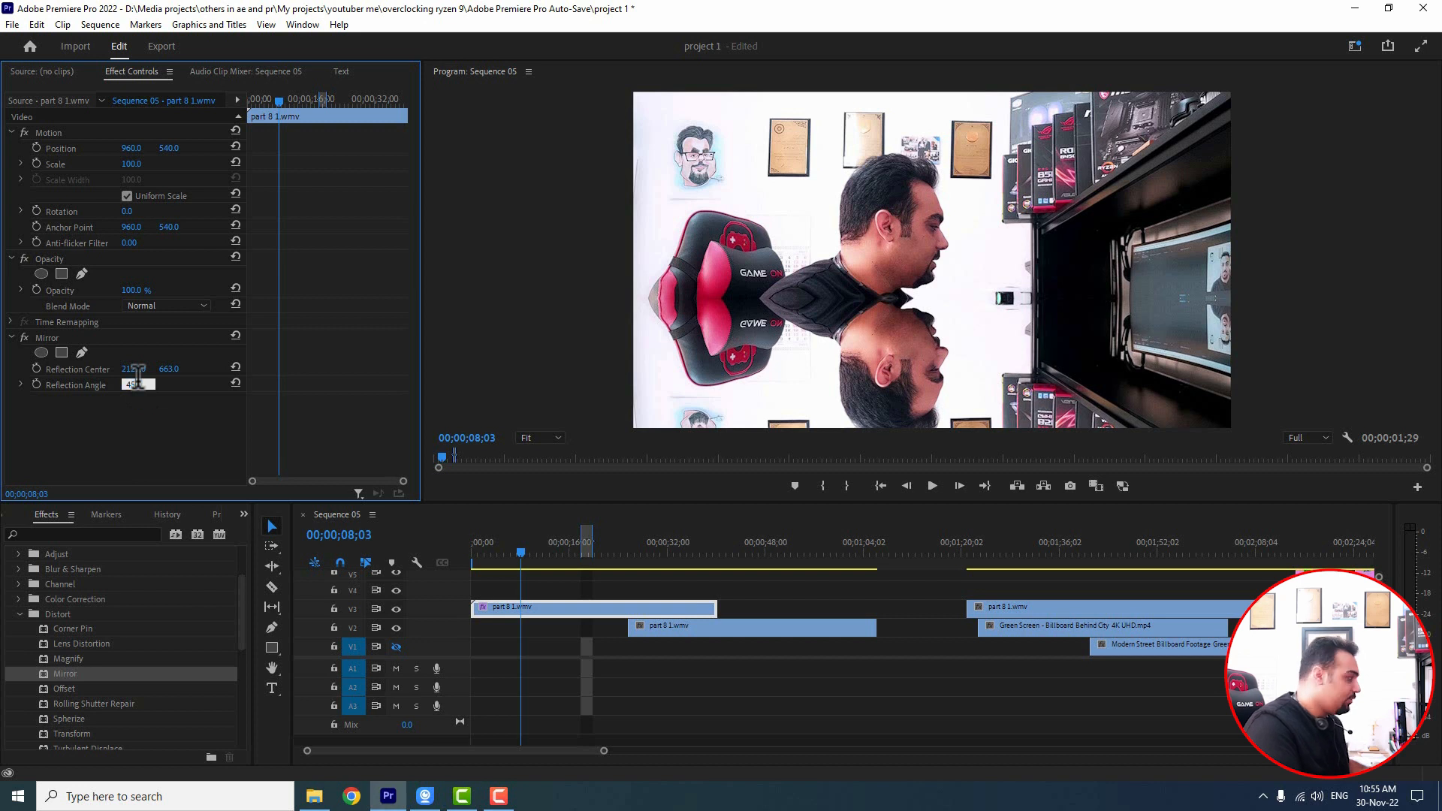
key(Return)
drag(168, 370, 87, 369)
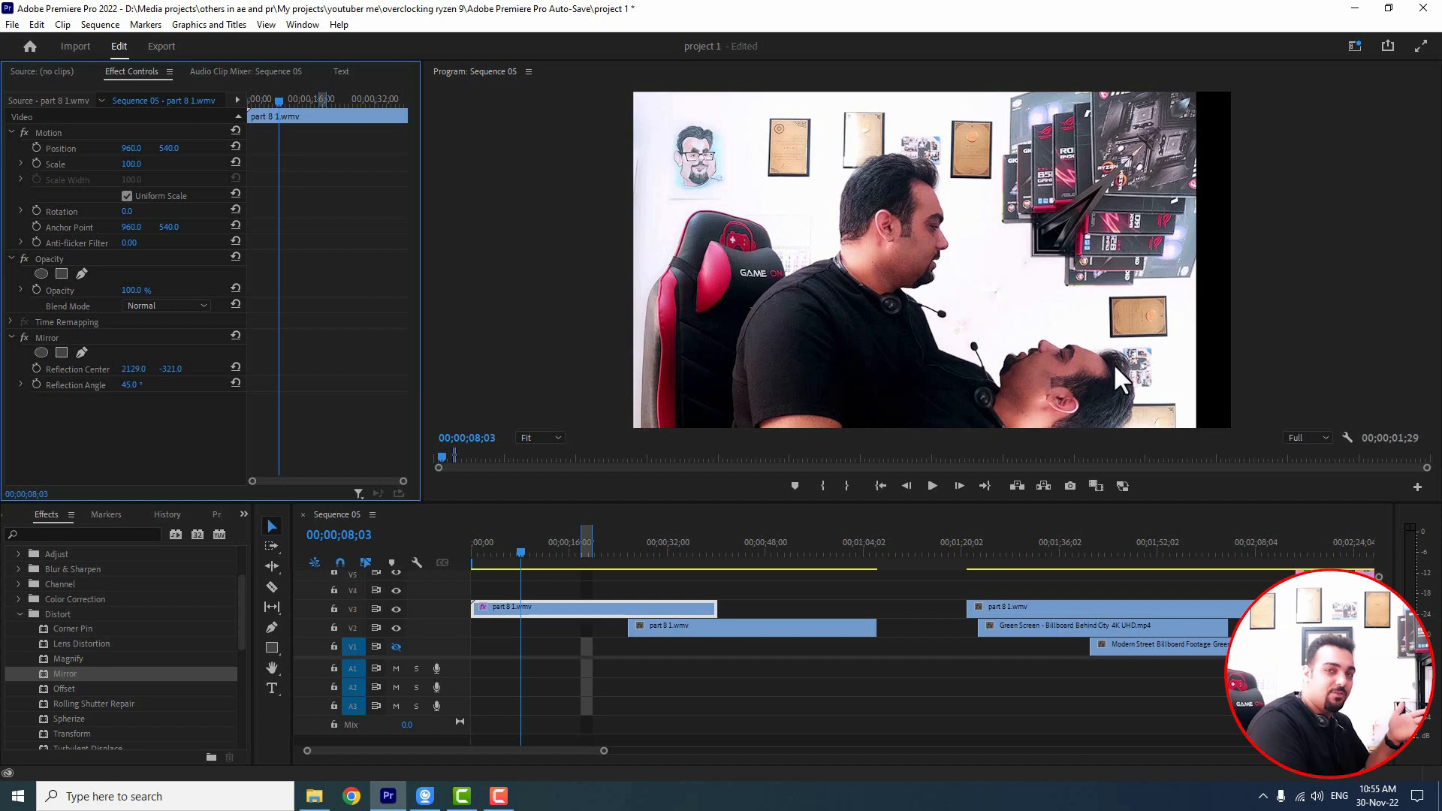
Step: Slide the V2 clip slightly later in the timeline and place the playhead at 00;00;31;19
drag(684, 628, 726, 629)
click(665, 553)
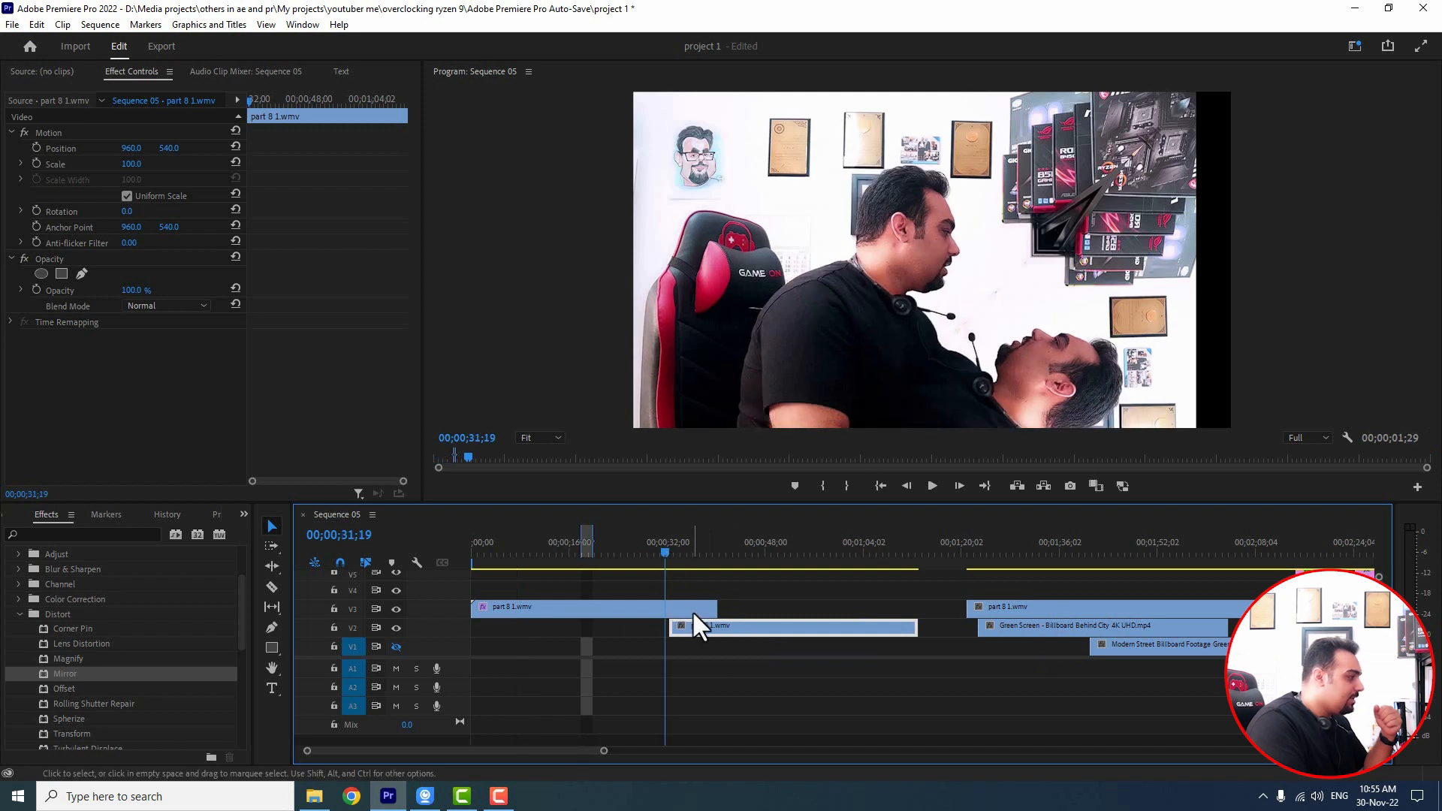
Step: Reset the first V3 clip's Mirror effect and keyframe its Reflection Center and Reflection Angle at 00;00;31;19
click(692, 610)
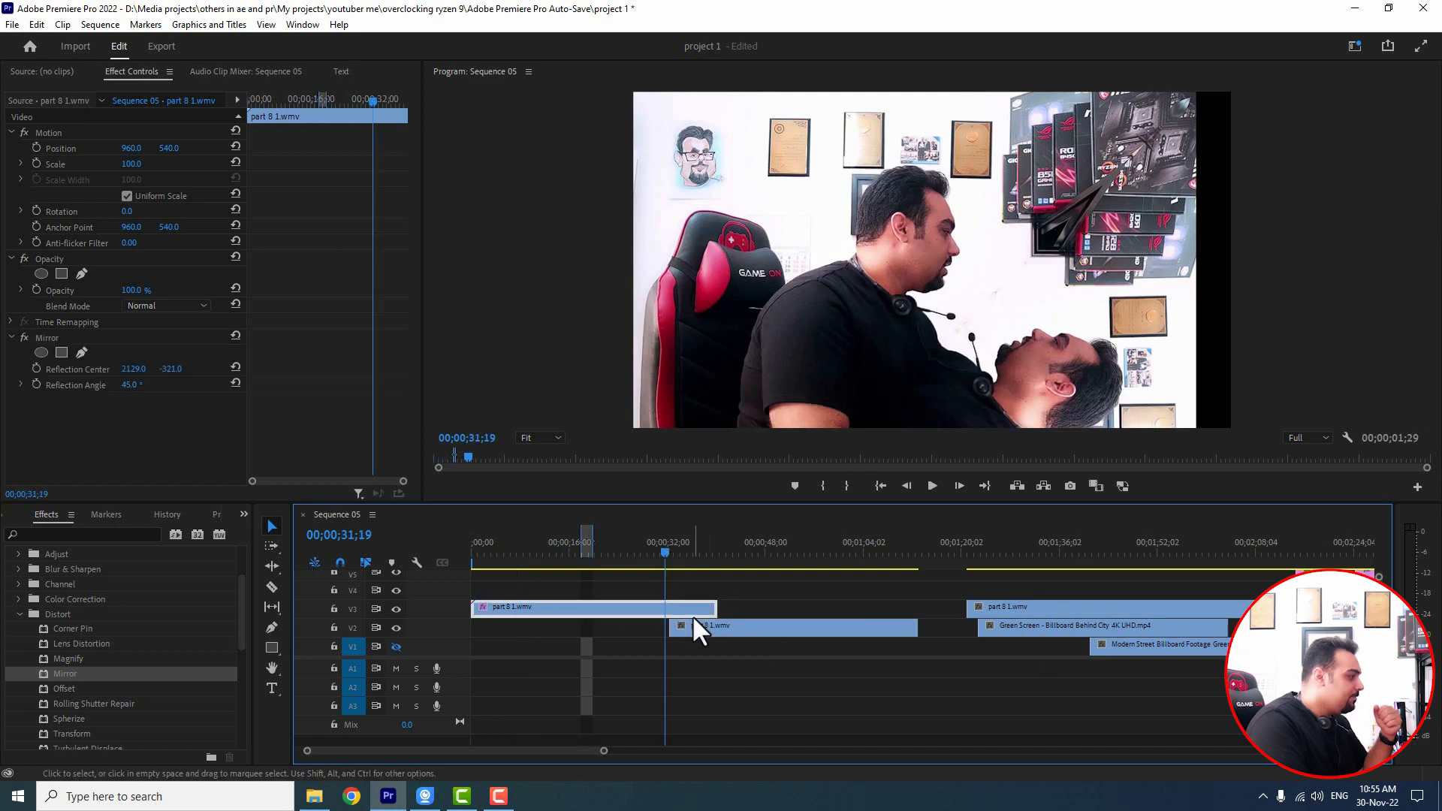
click(232, 336)
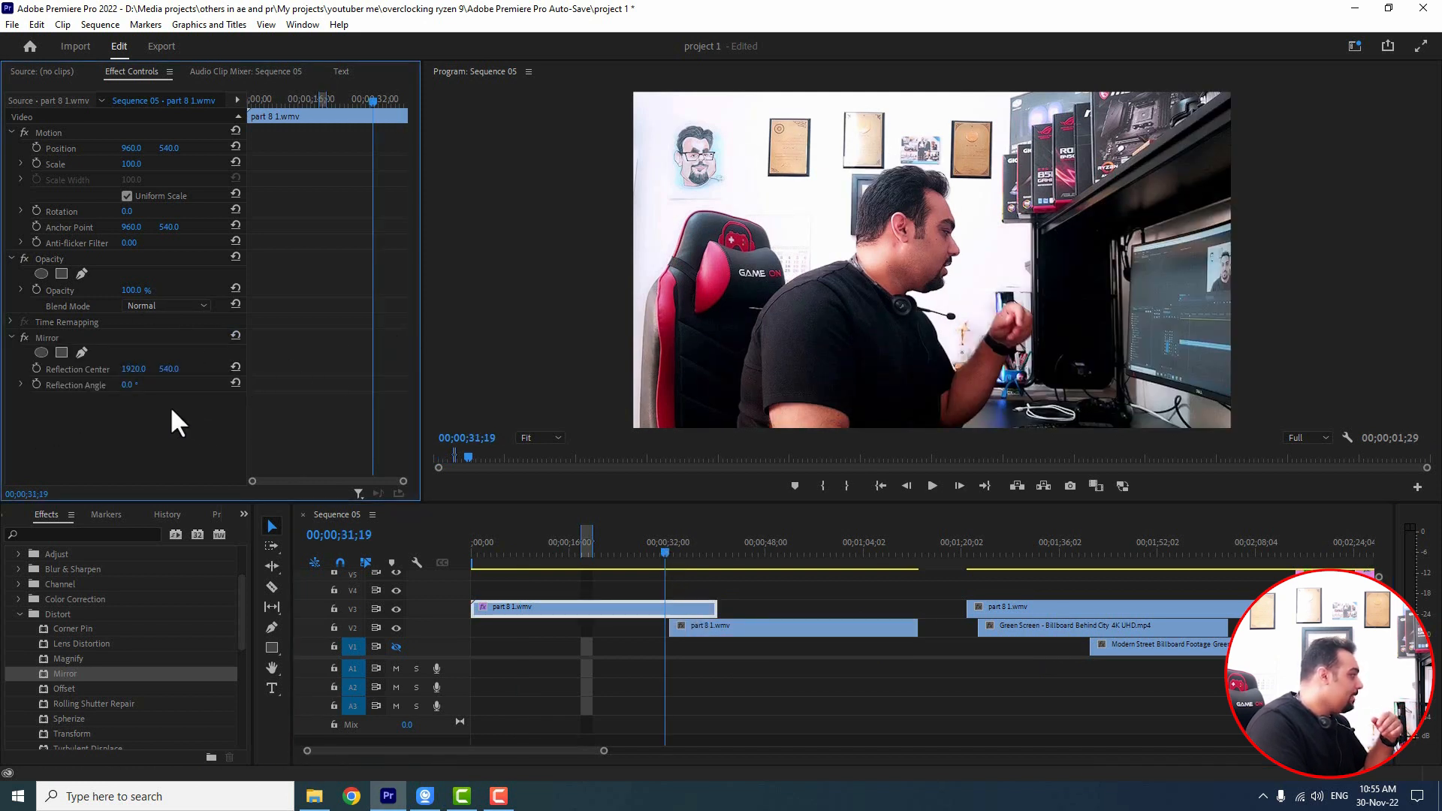
click(35, 368)
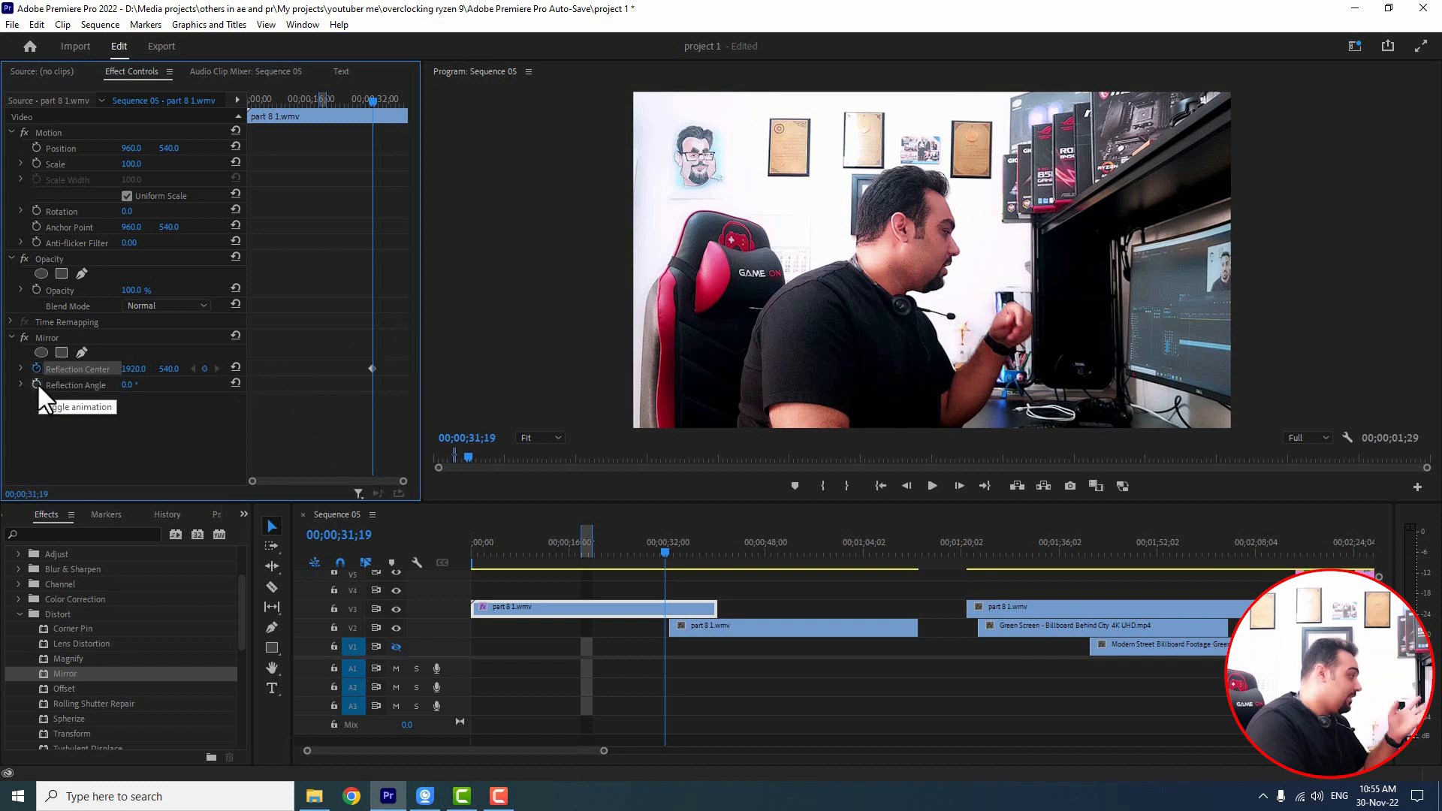
click(34, 384)
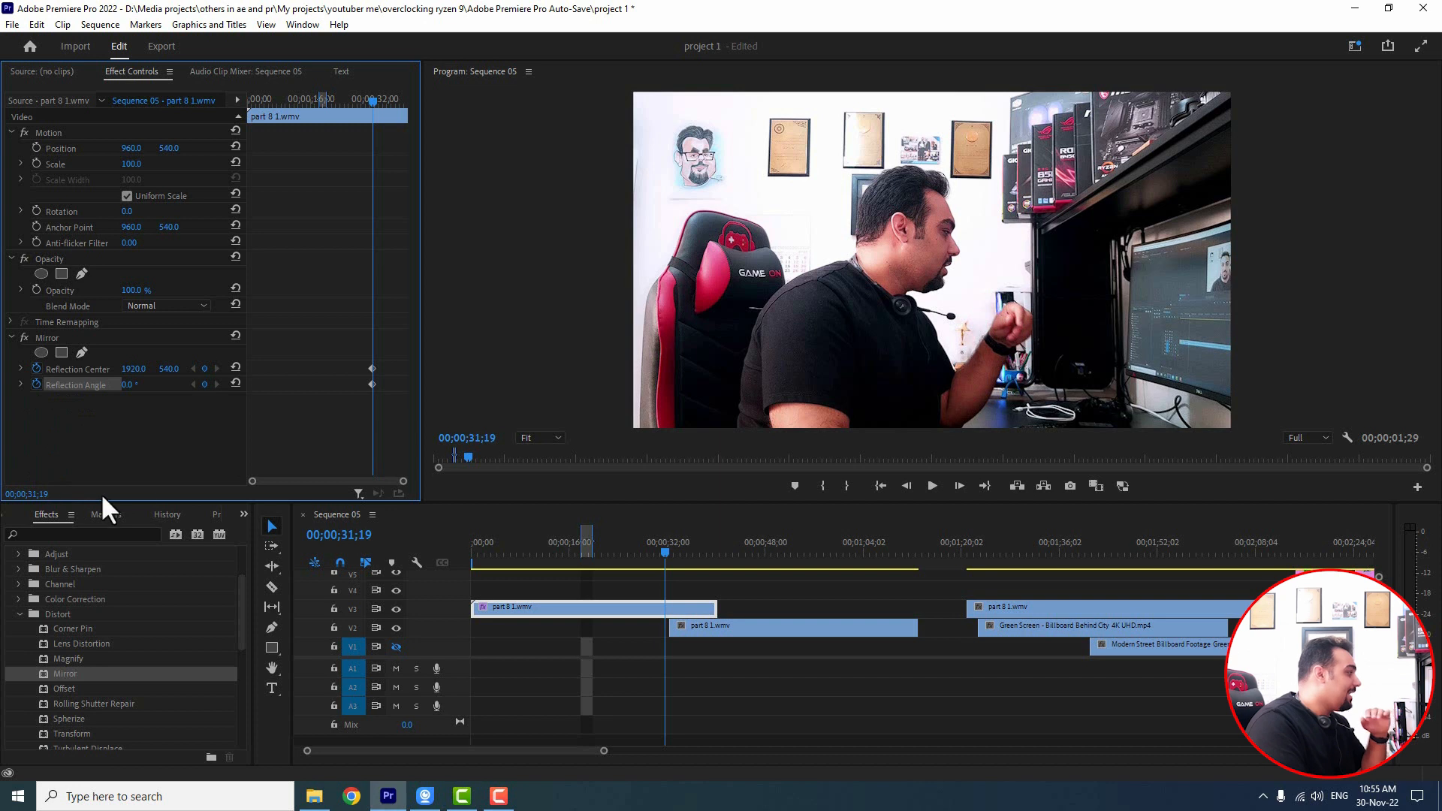
Step: Keyframe the mirror at 00;00;34;18 with a Reflection Angle of 45° and a Reflection Center of 1920, -1966
key(space)
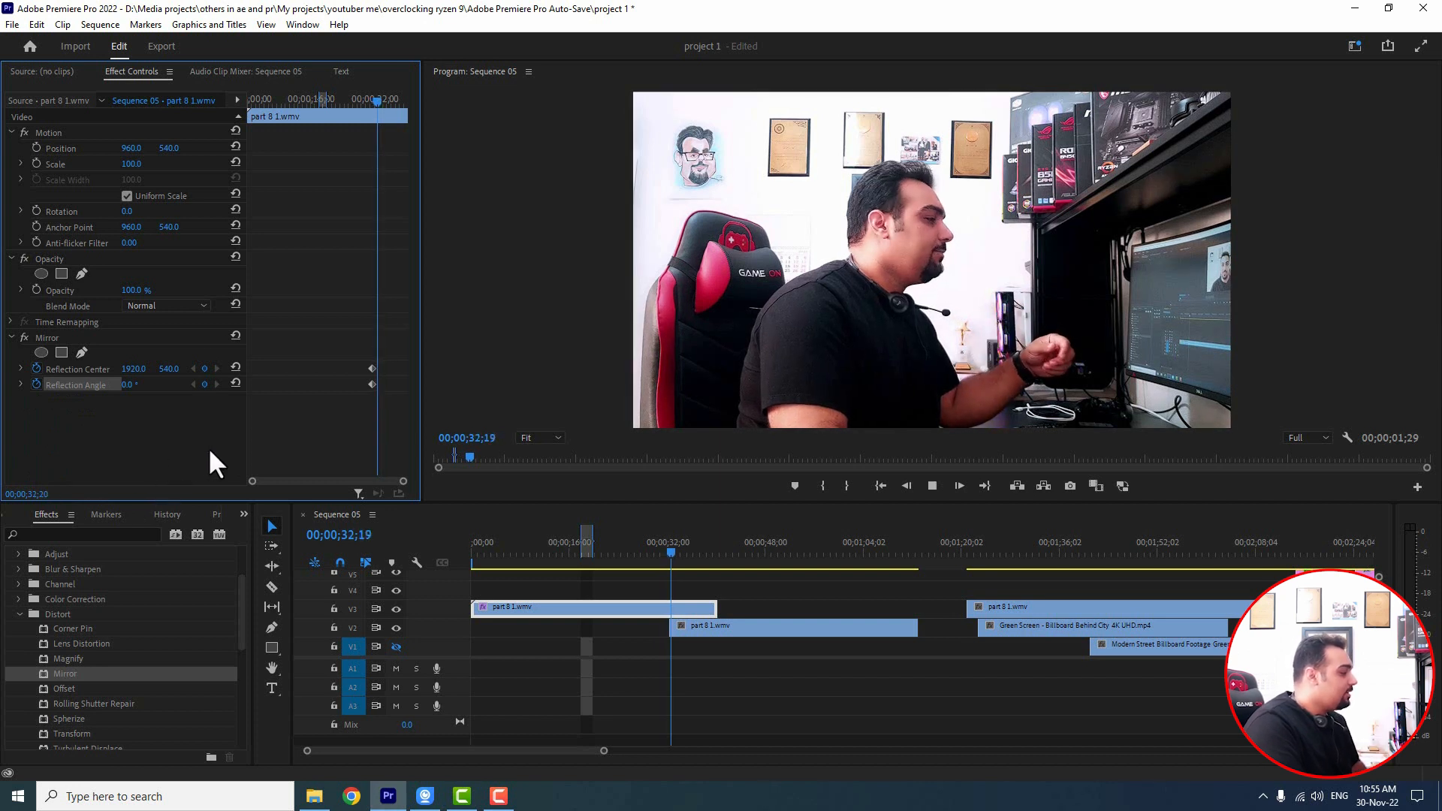
key(space)
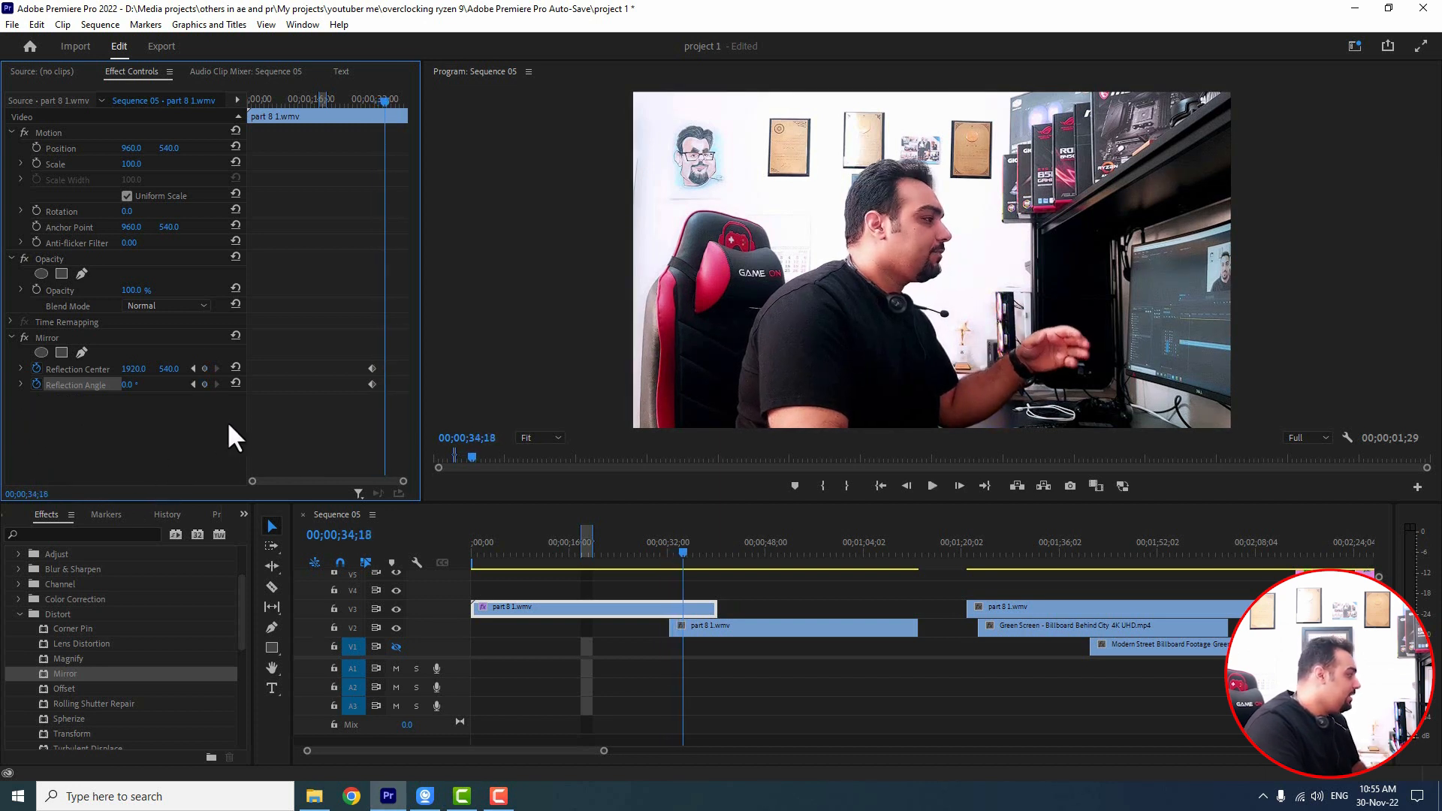
click(127, 384)
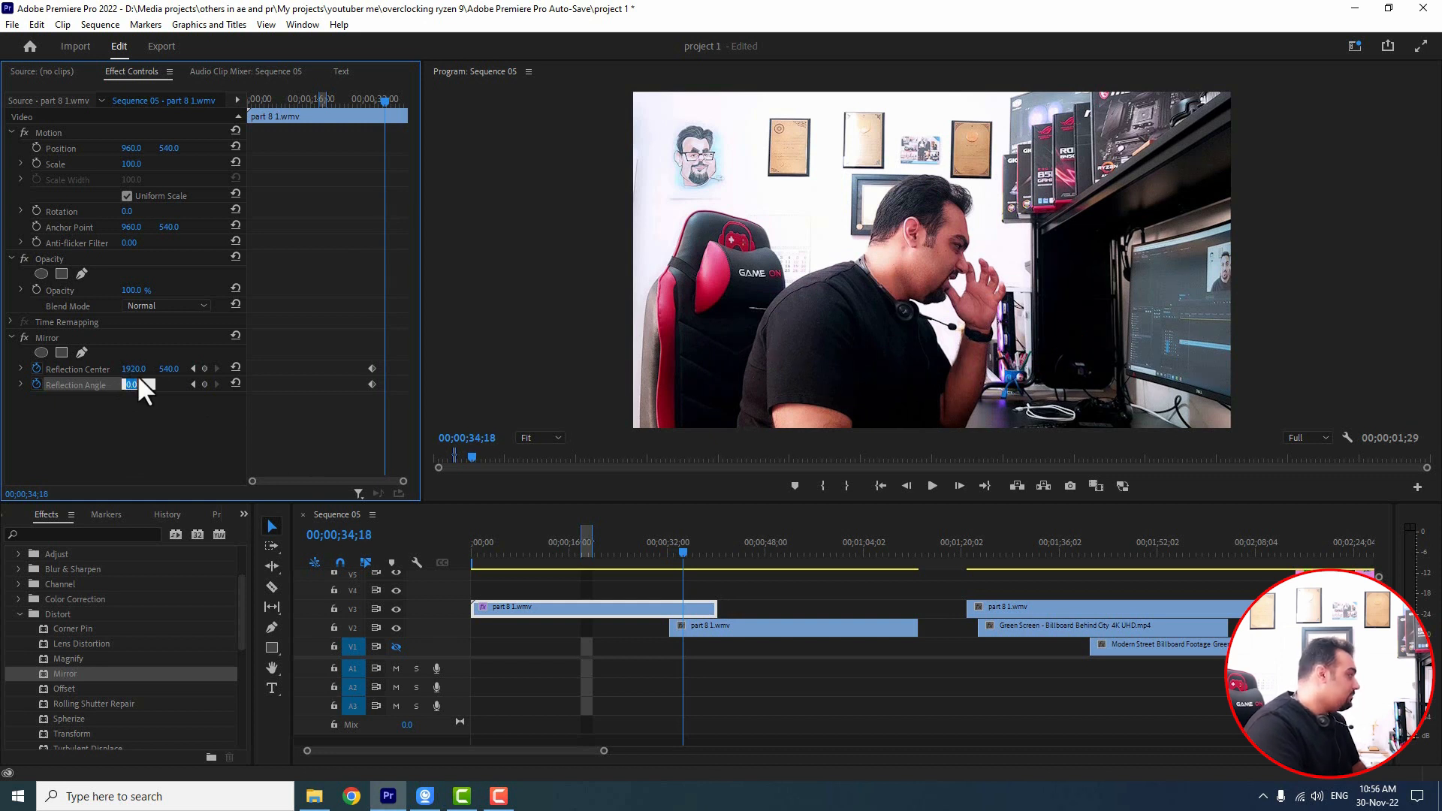
key(Return)
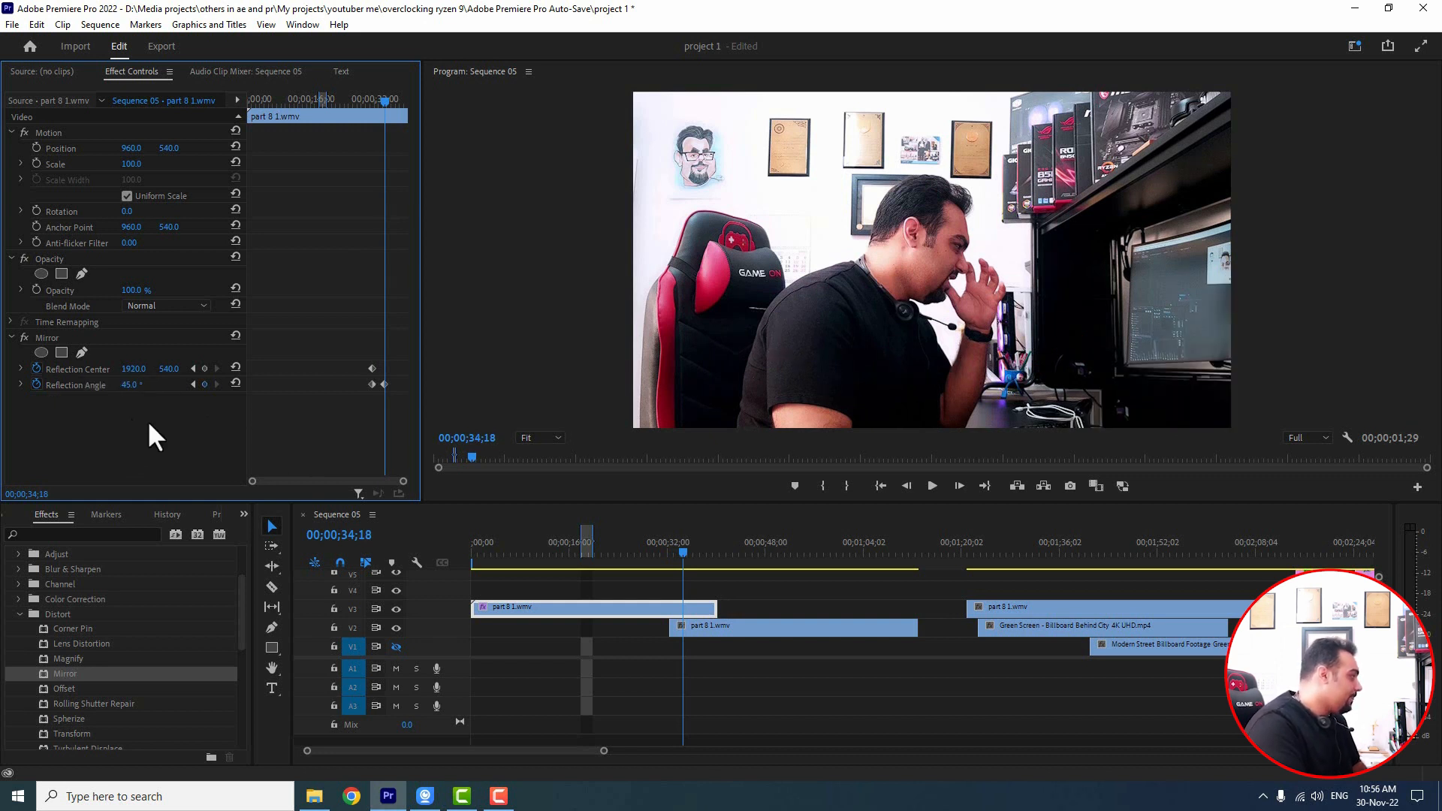
drag(165, 383, 132, 480)
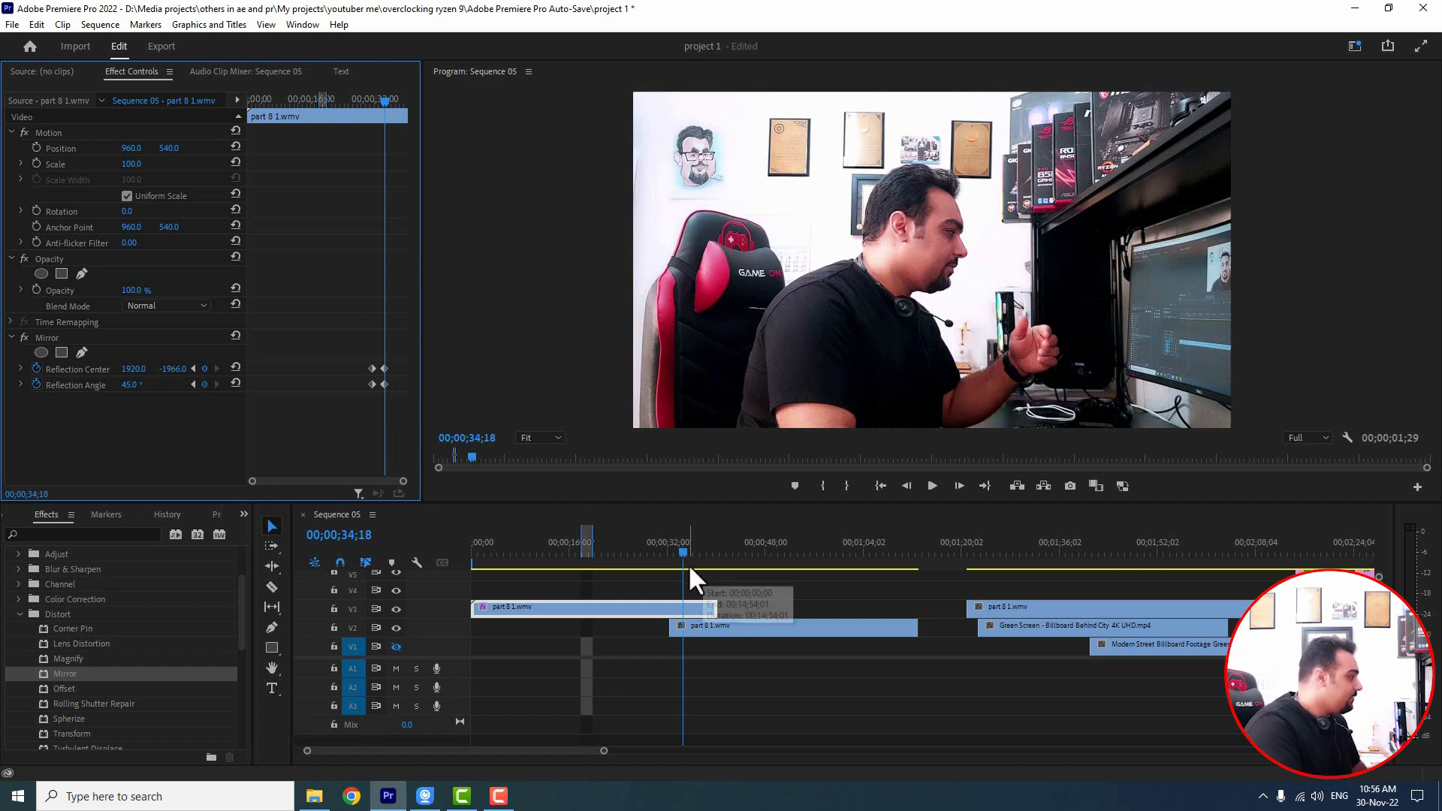
Step: Play back the first V3 clip around 00;00;31;19 to 00;00;34;18 to review the mirror transition
click(344, 103)
key(space)
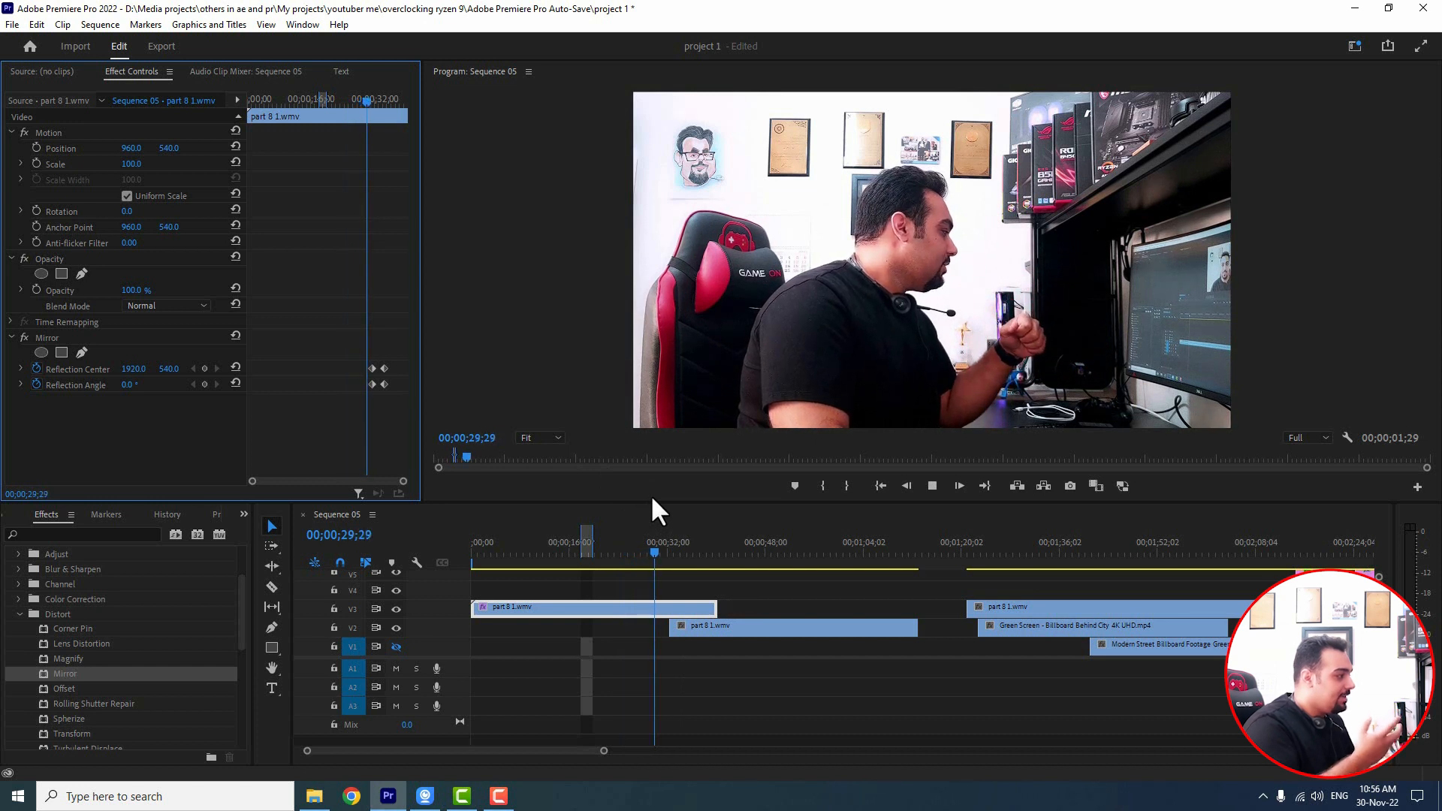
key(space)
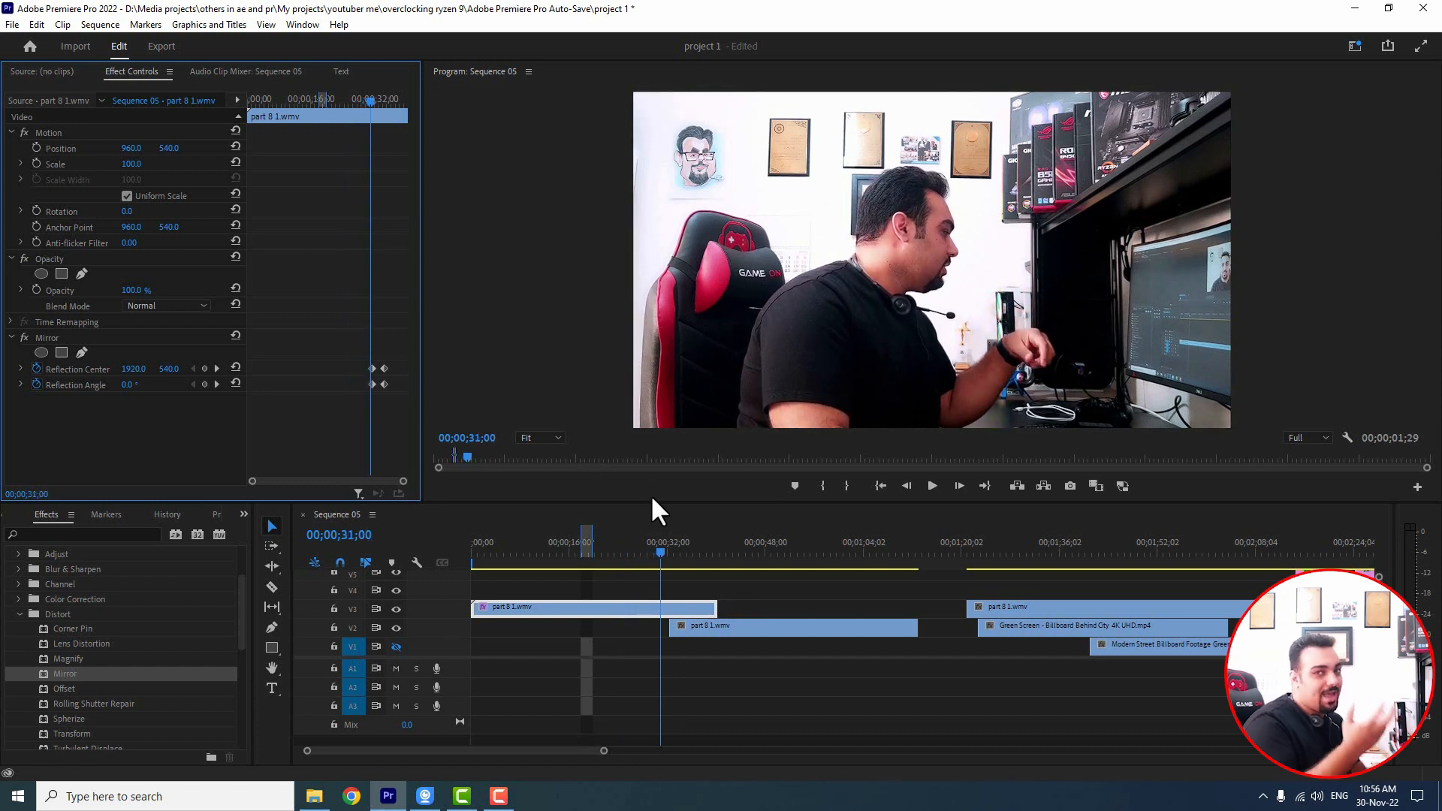
key(space)
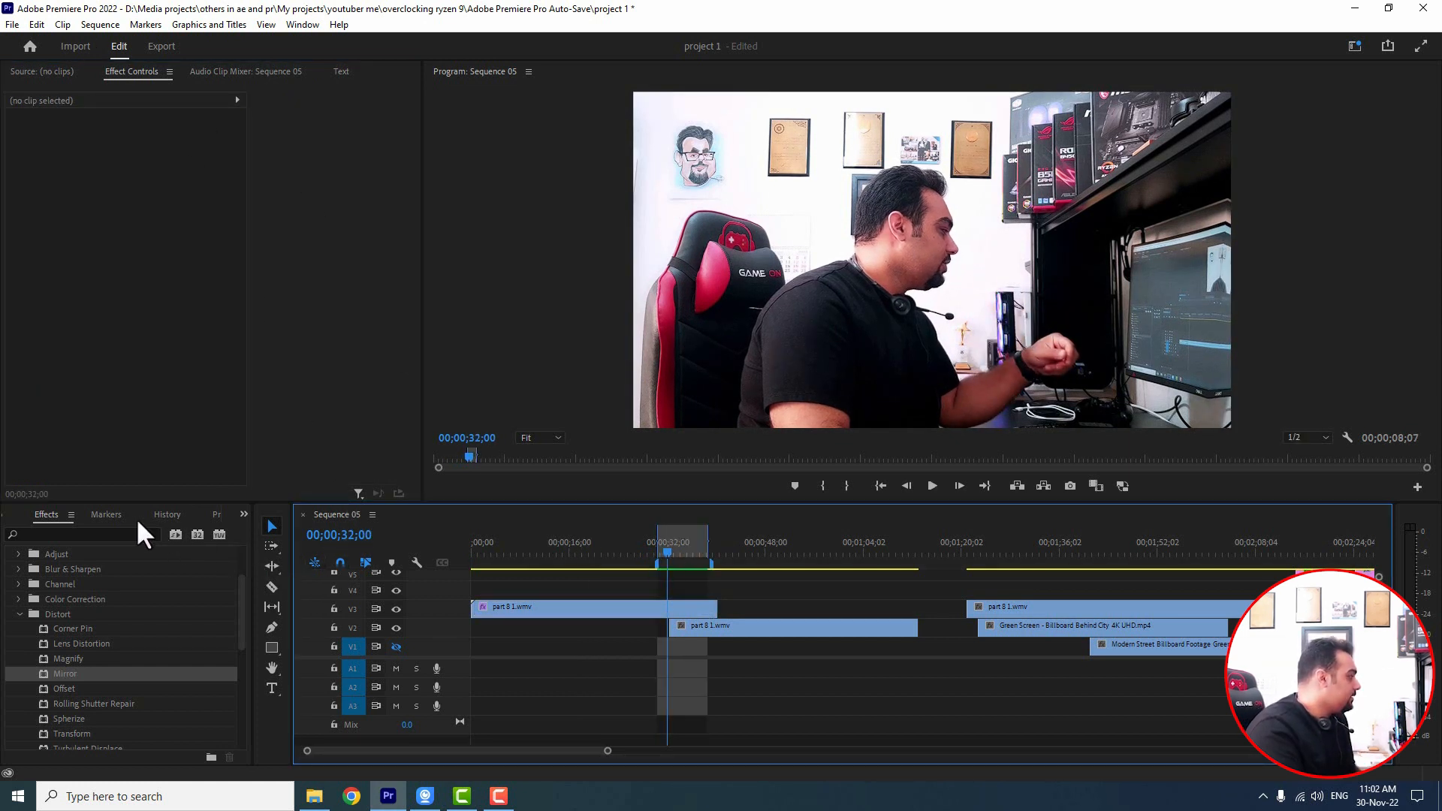
click(634, 608)
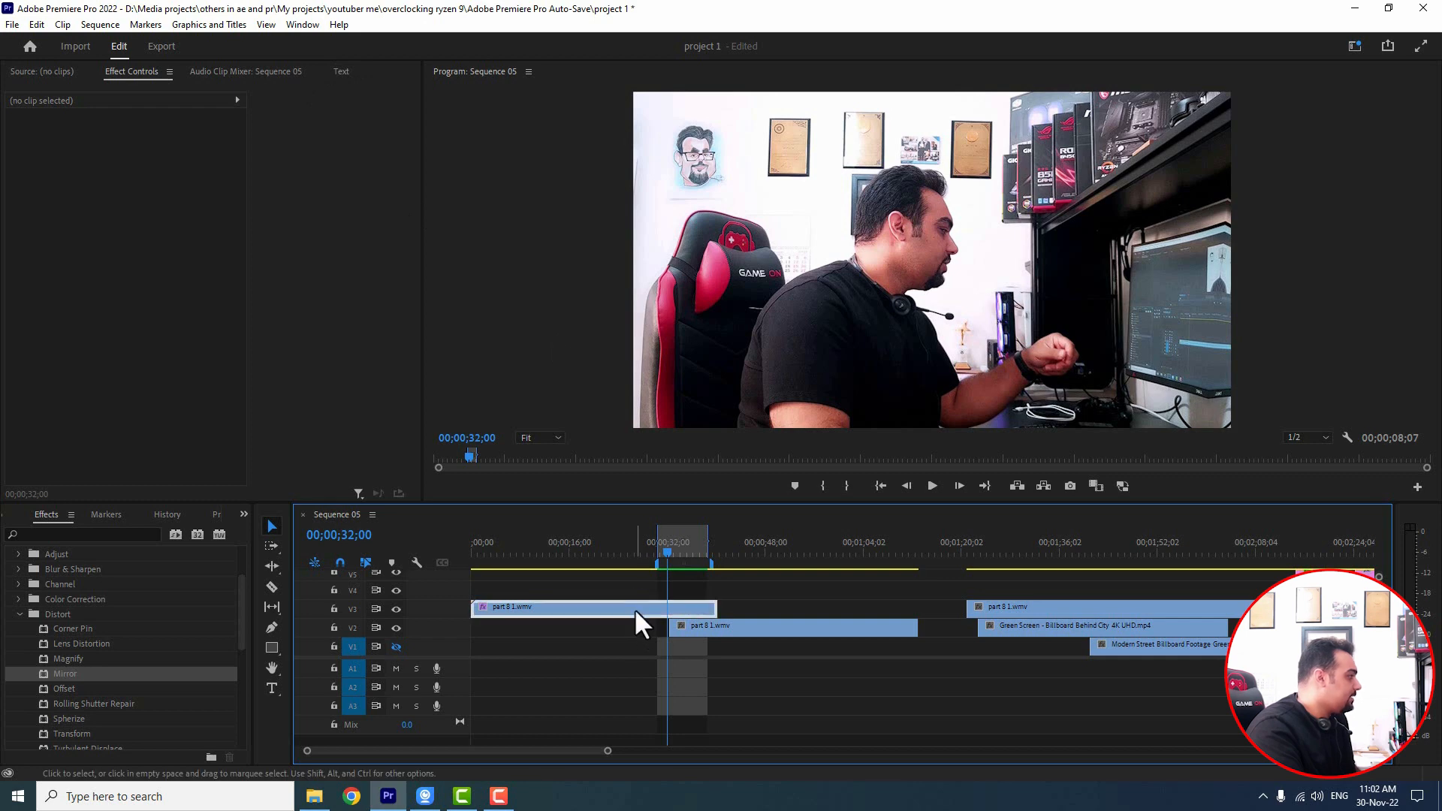
key(space)
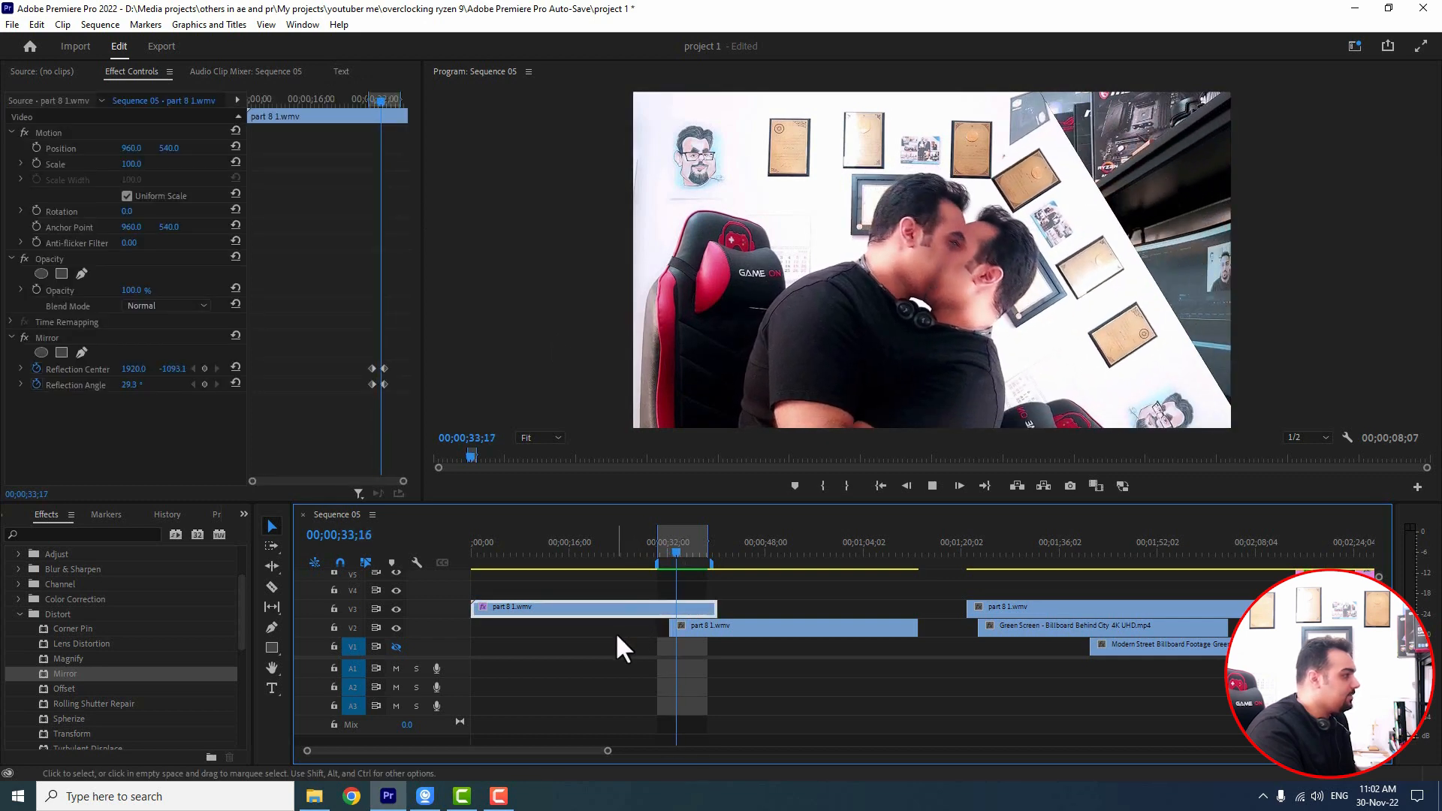
key(space)
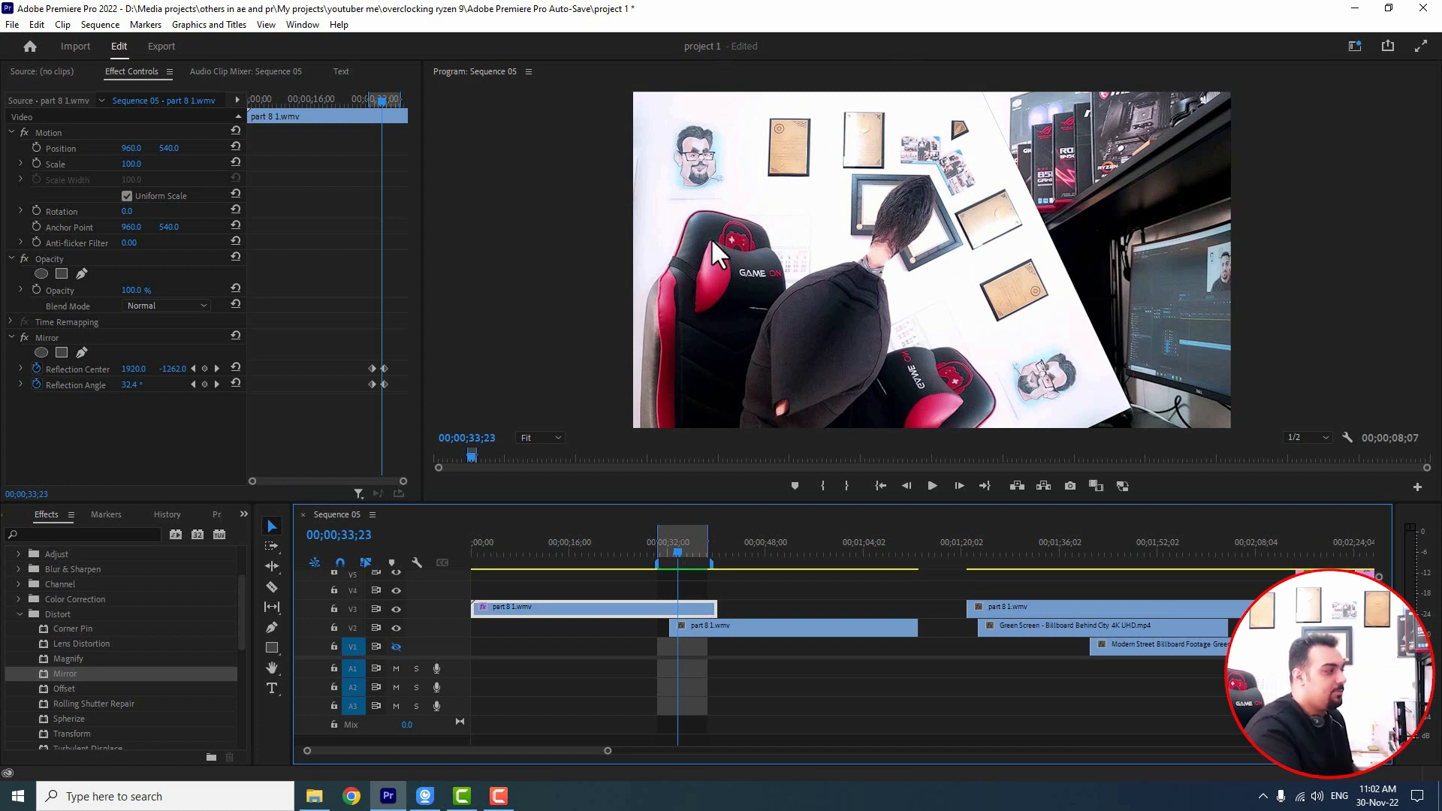
key(space)
key(space)
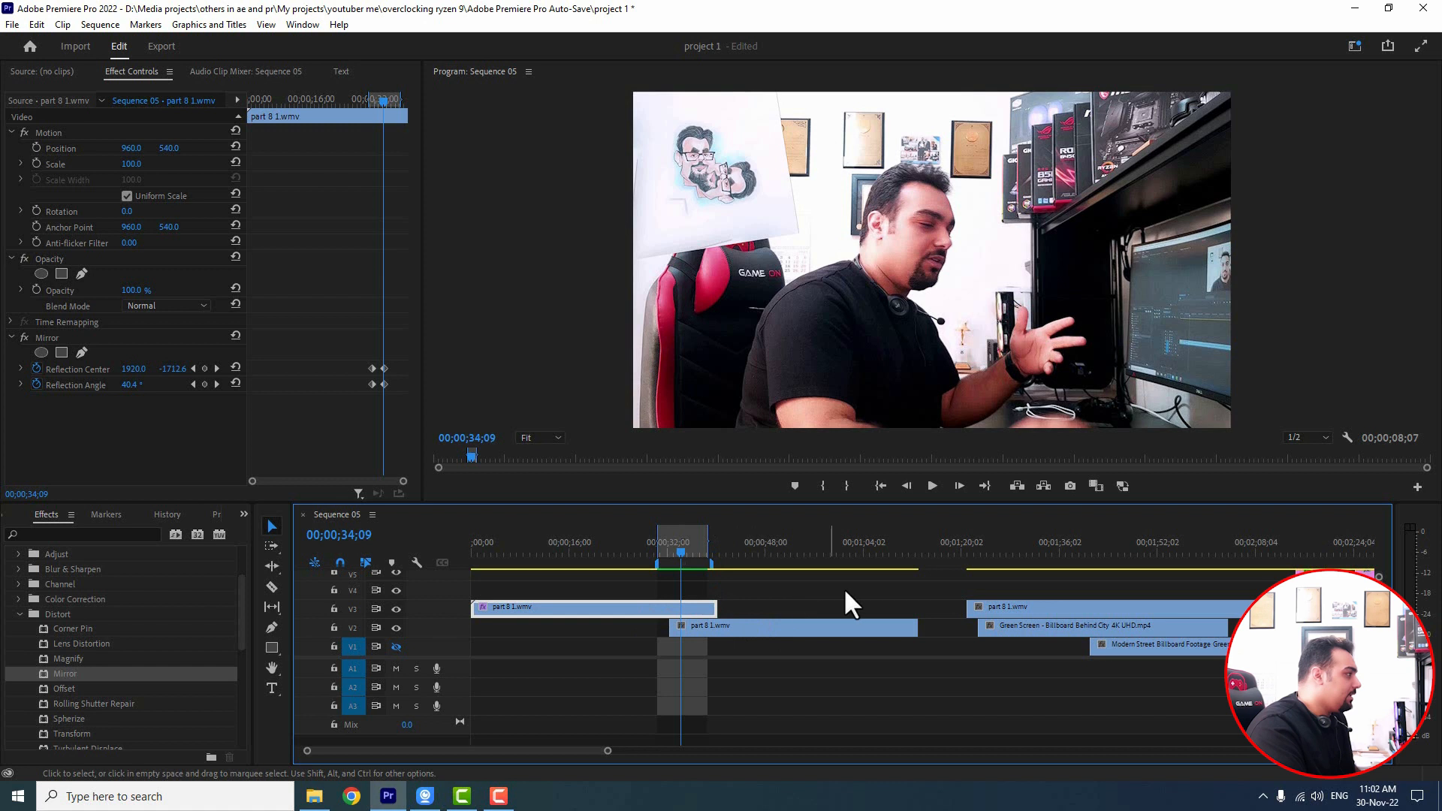
Step: Slide the V2 clip later in the timeline so that it starts at 00;00;35;11
drag(710, 637, 742, 640)
key(space)
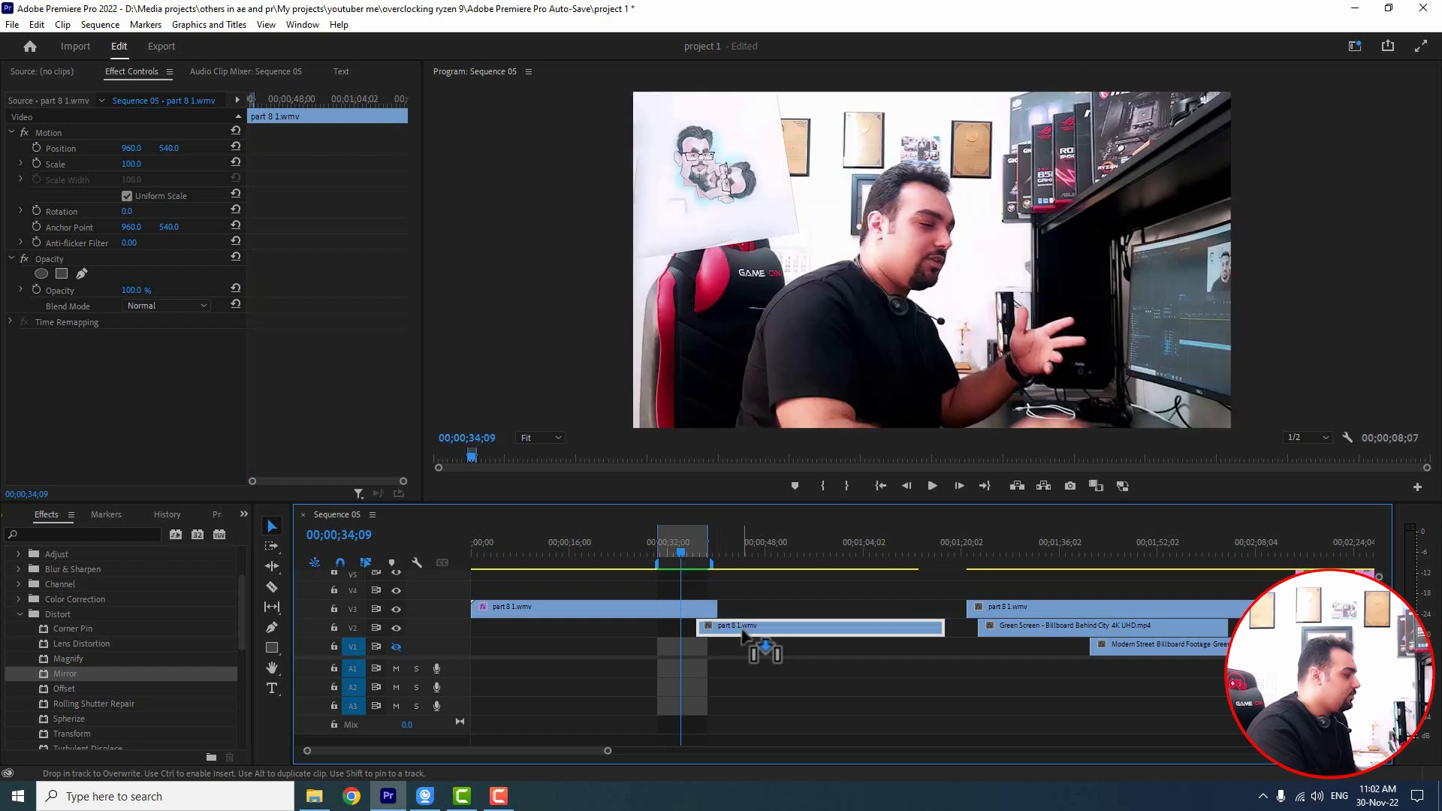
key(space)
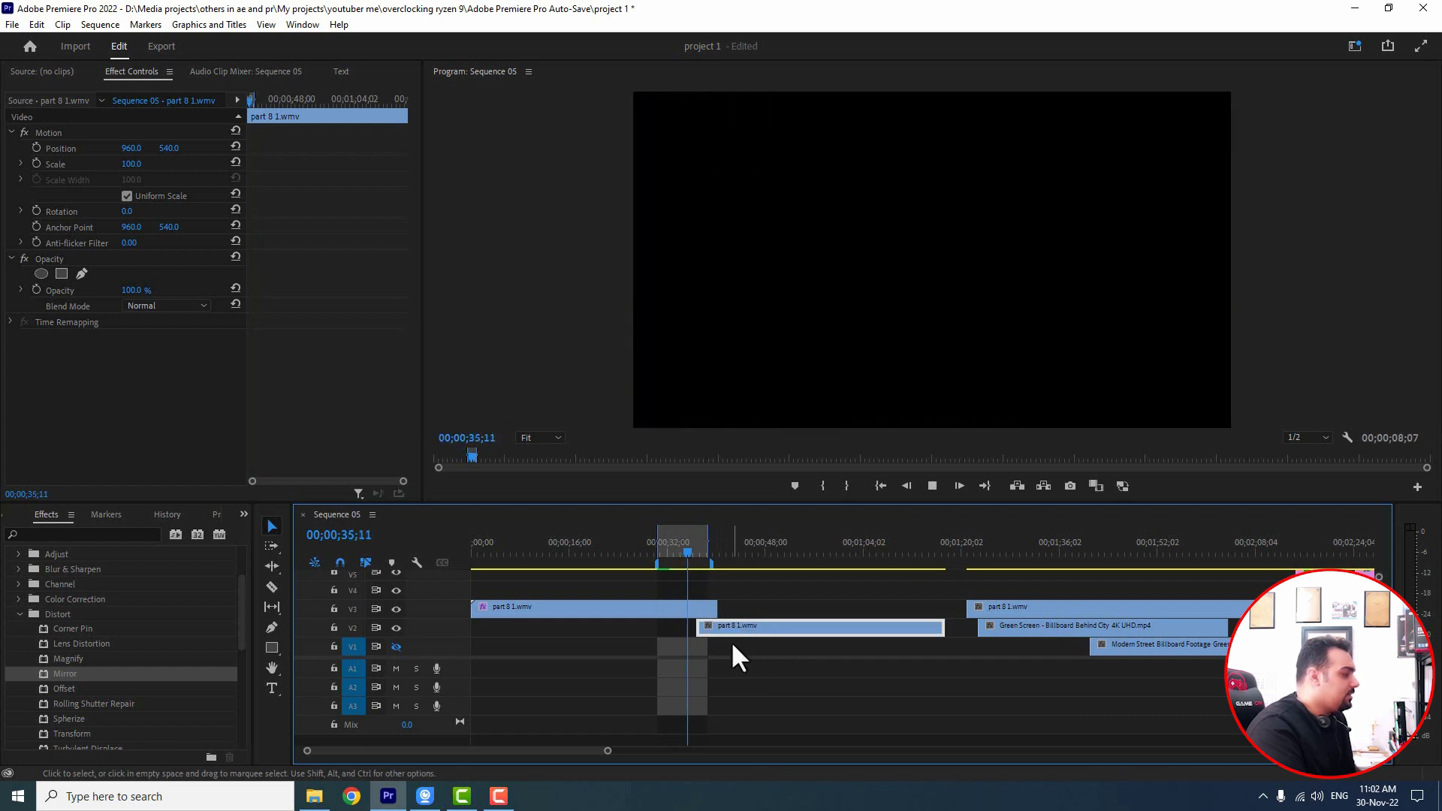
mouse_move(723, 620)
mouse_down()
mouse_move(697, 623)
mouse_move(736, 627)
mouse_up()
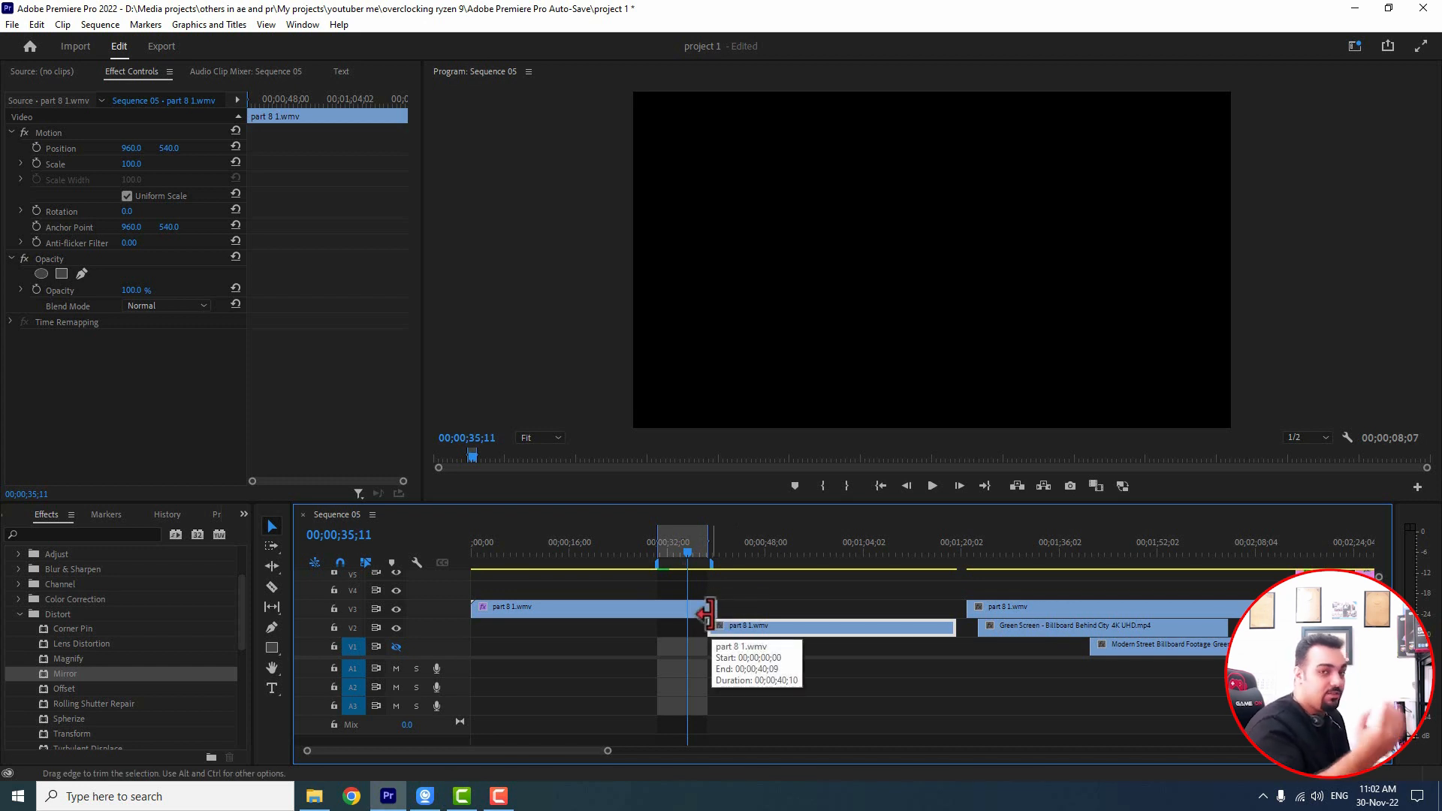
drag(754, 628, 744, 638)
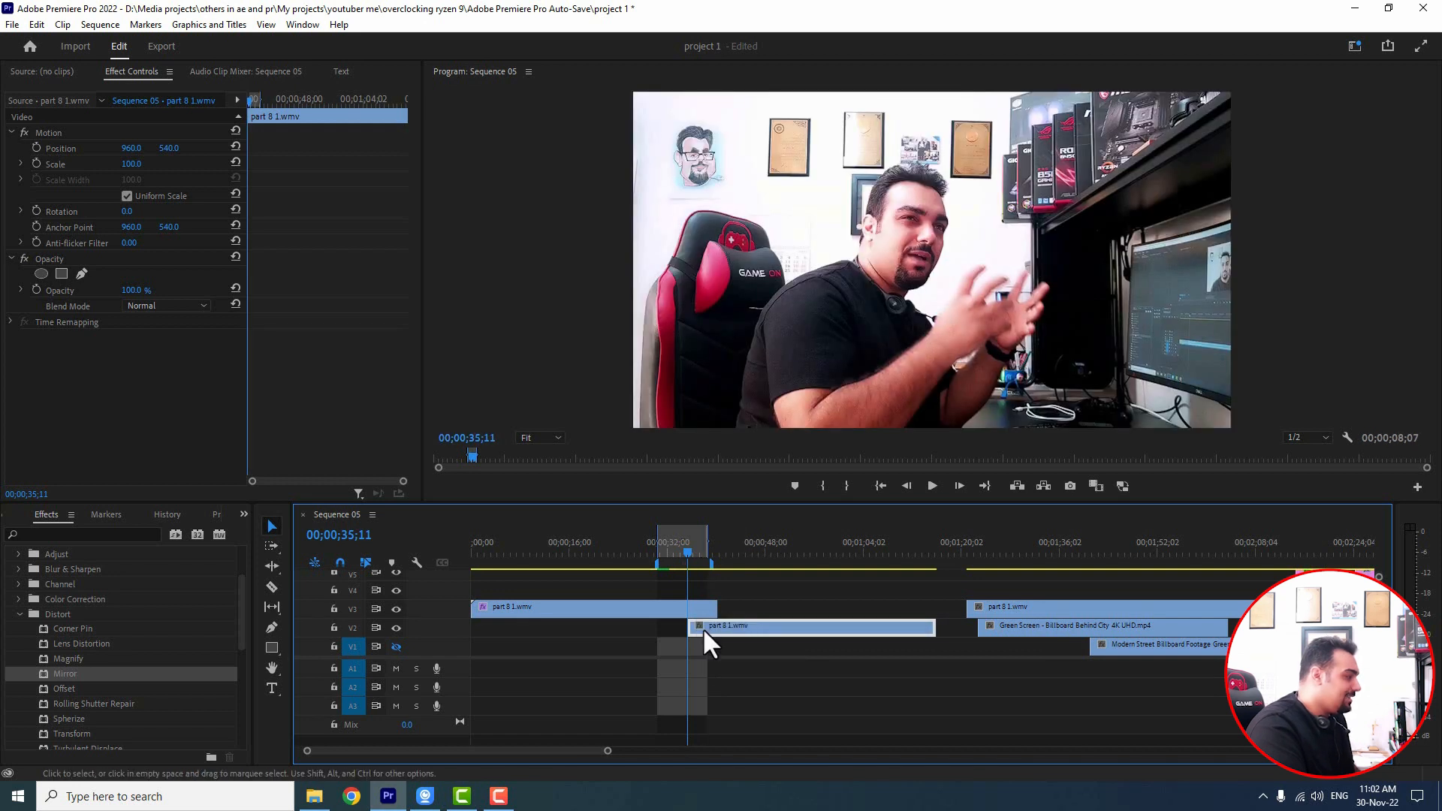
Step: Set the first V3 clip's mirror to a Reflection Angle of 0° and a Reflection Center of 1217, -1940 at 00;00;35;11
click(676, 609)
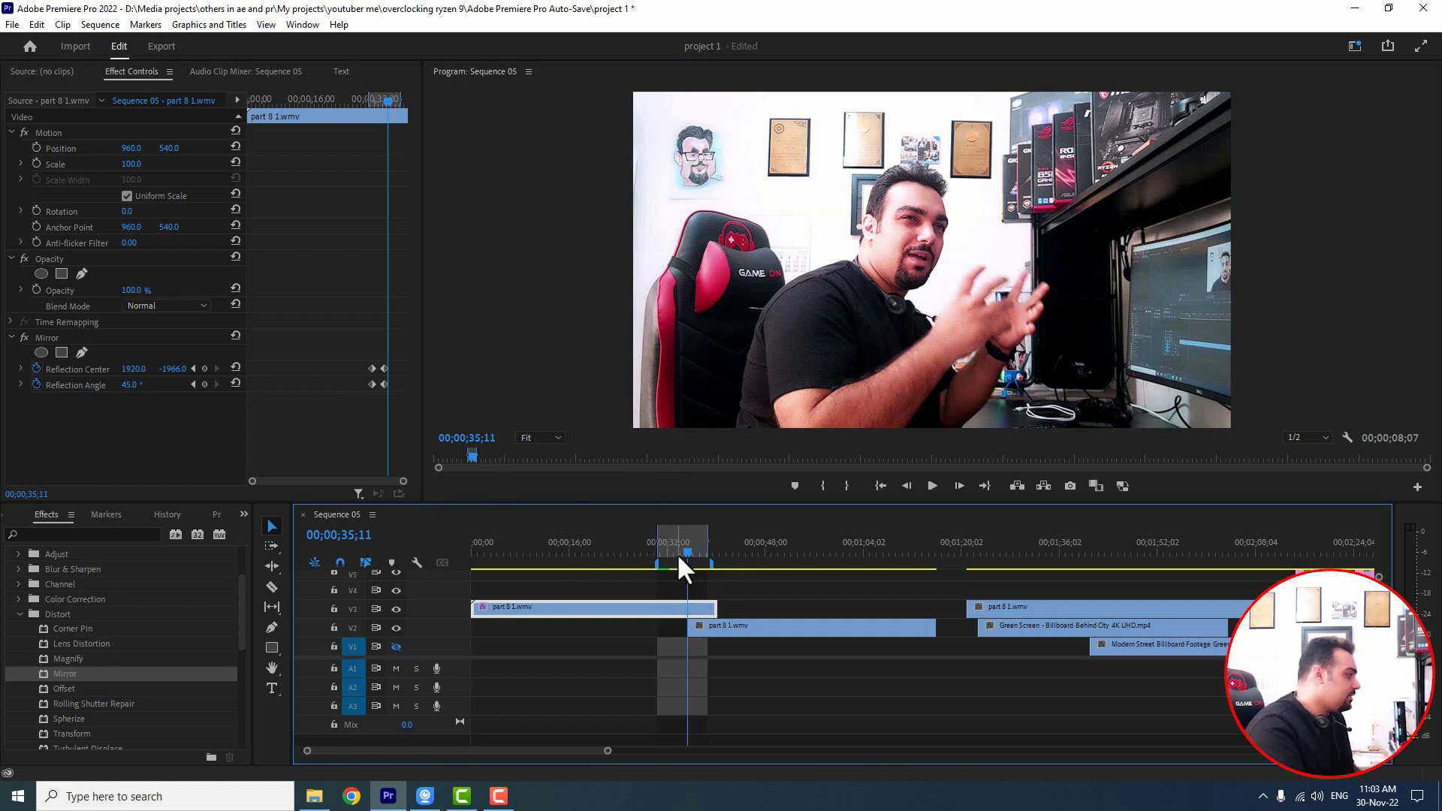
drag(140, 389, 66, 373)
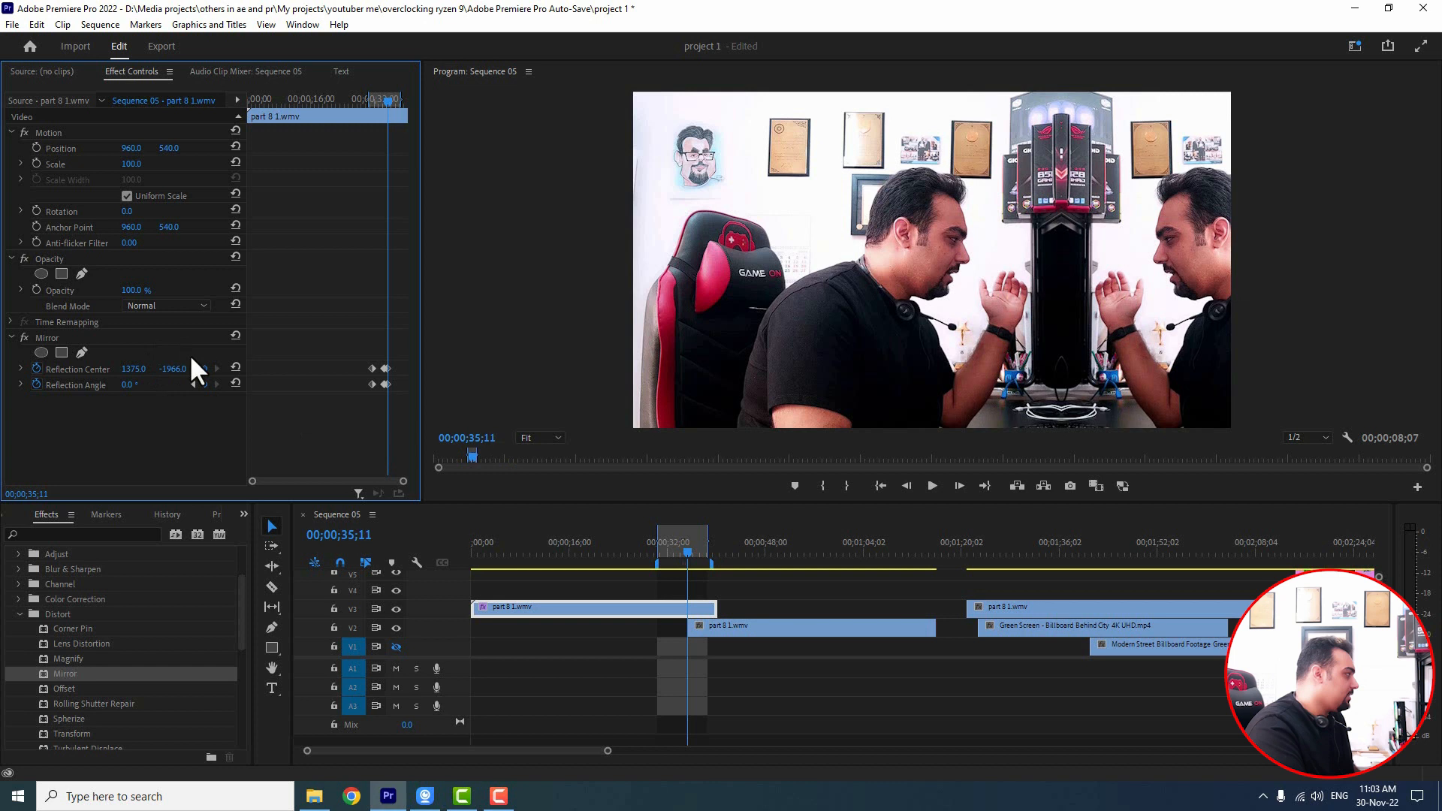
drag(179, 369, 135, 369)
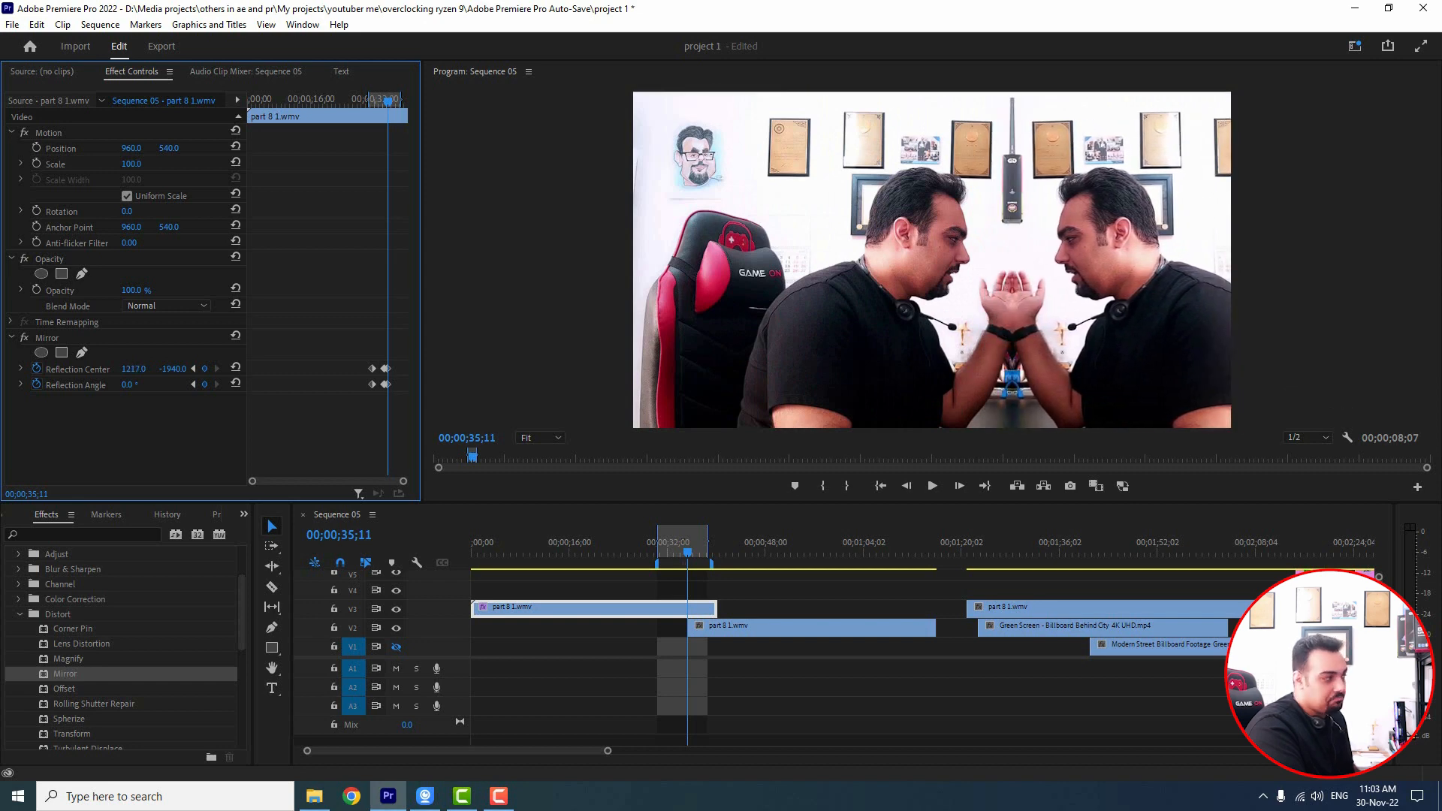
Step: Replace the first V3 clip's Mirror effect with the Offset effect and place the playhead at 00;00;16;02
click(45, 338)
key(Delete)
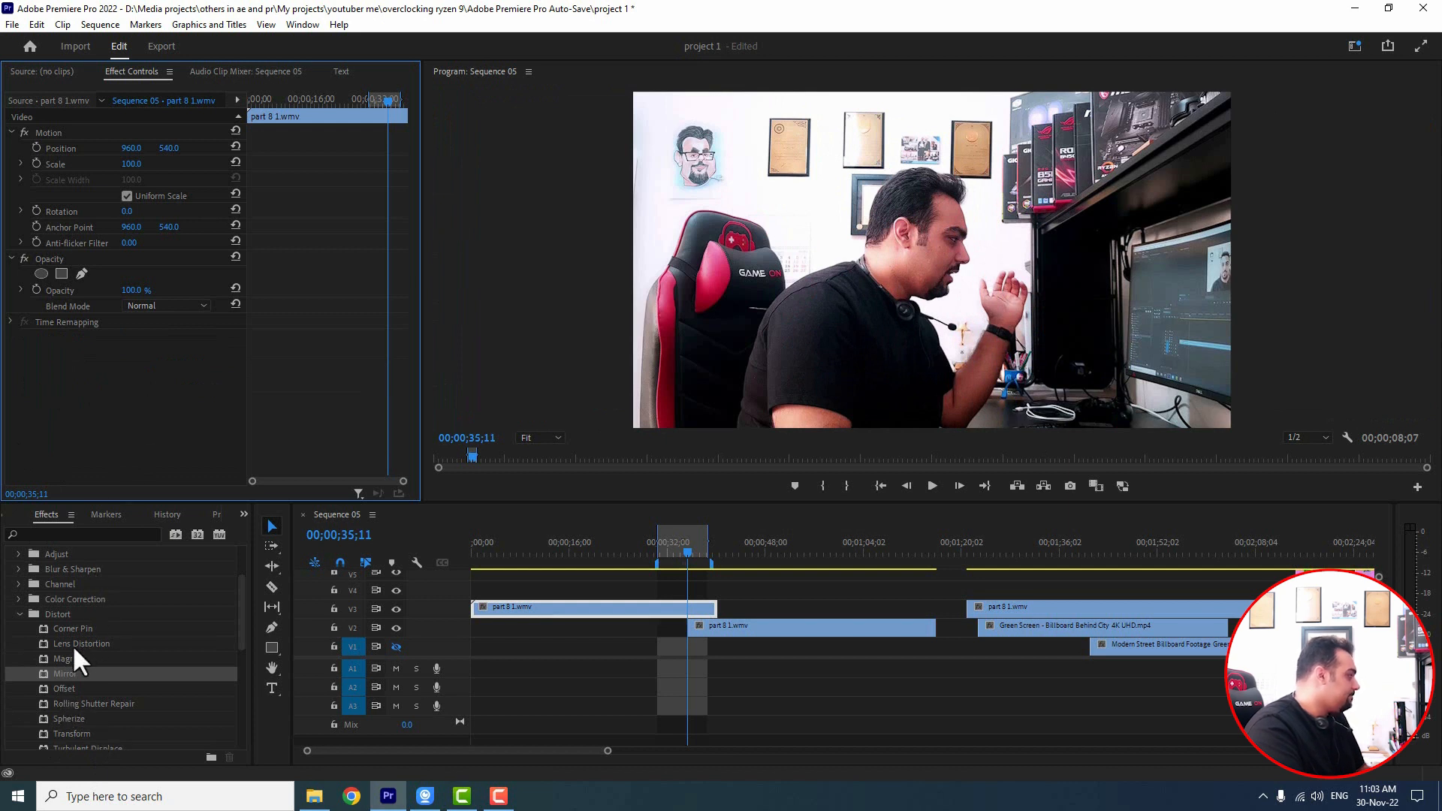
drag(65, 690, 597, 618)
click(570, 548)
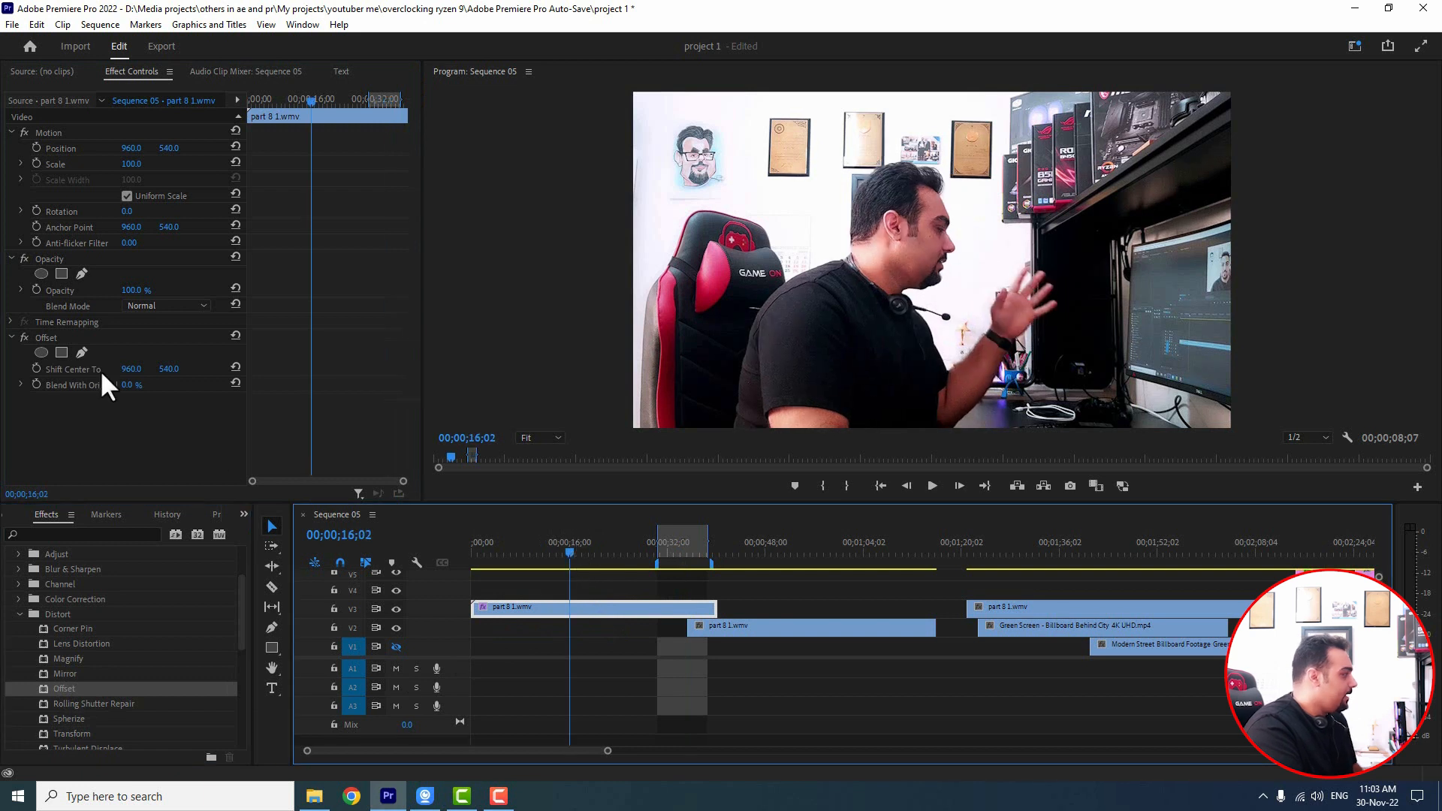
Step: Set the Offset effect's Shift Center To on the first V3 clip to 6710, 3796
drag(126, 381, 650, 381)
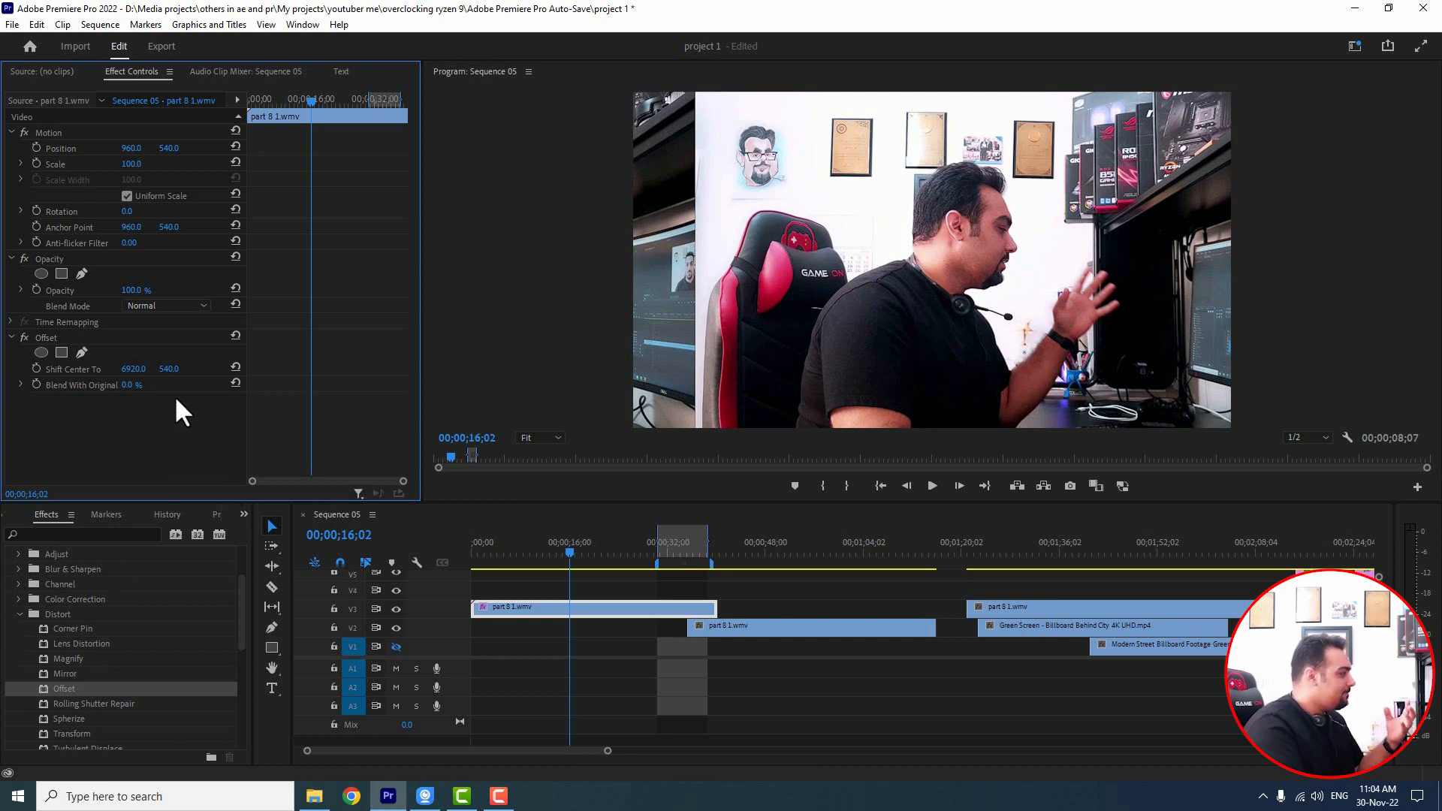
drag(135, 368, 0, 368)
drag(170, 369, 1206, 369)
drag(171, 369, 178, 369)
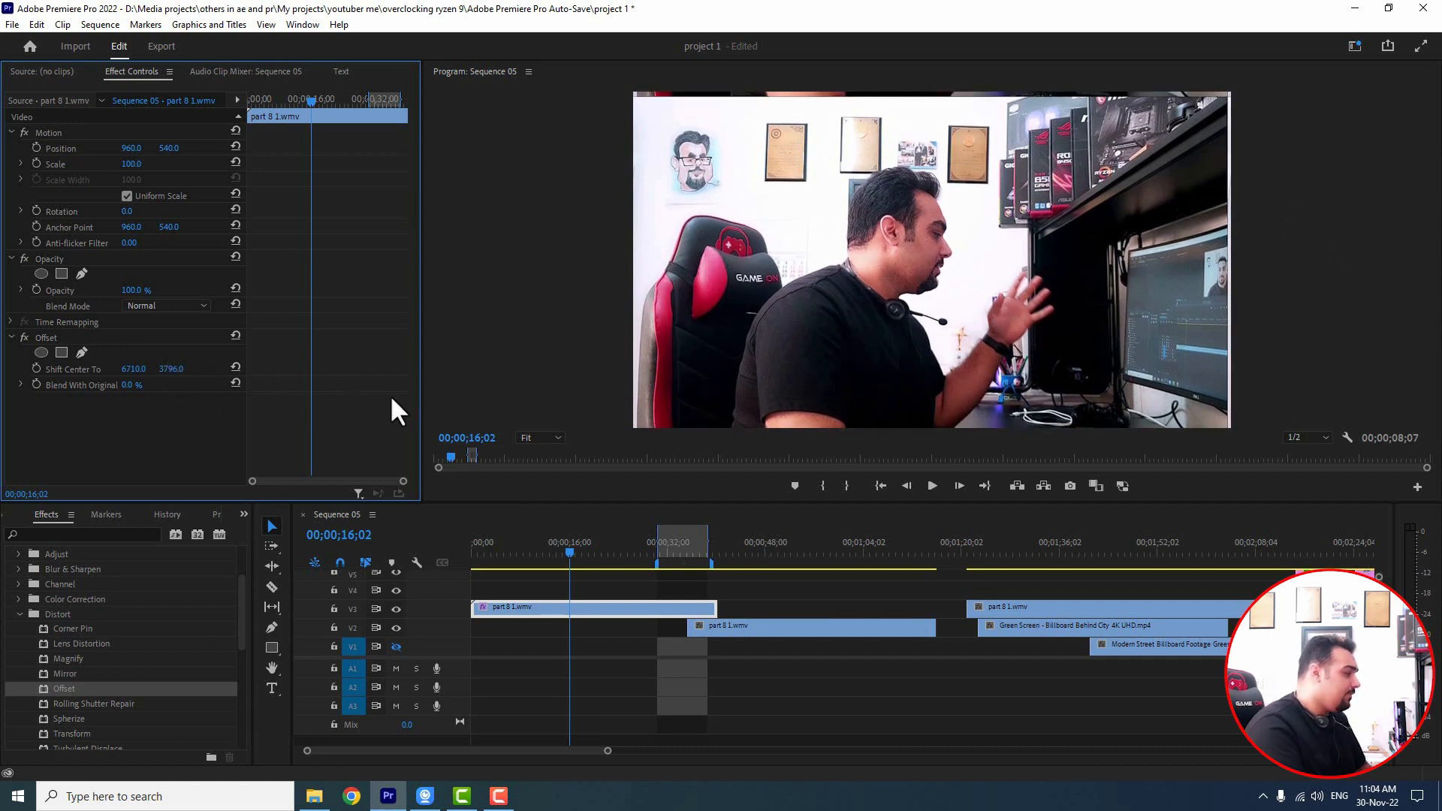
Step: Move the V2 clip onto V3 directly after the first clip and place a new 1920 × 1080 adjustment layer over their cut on V4
drag(702, 623, 757, 612)
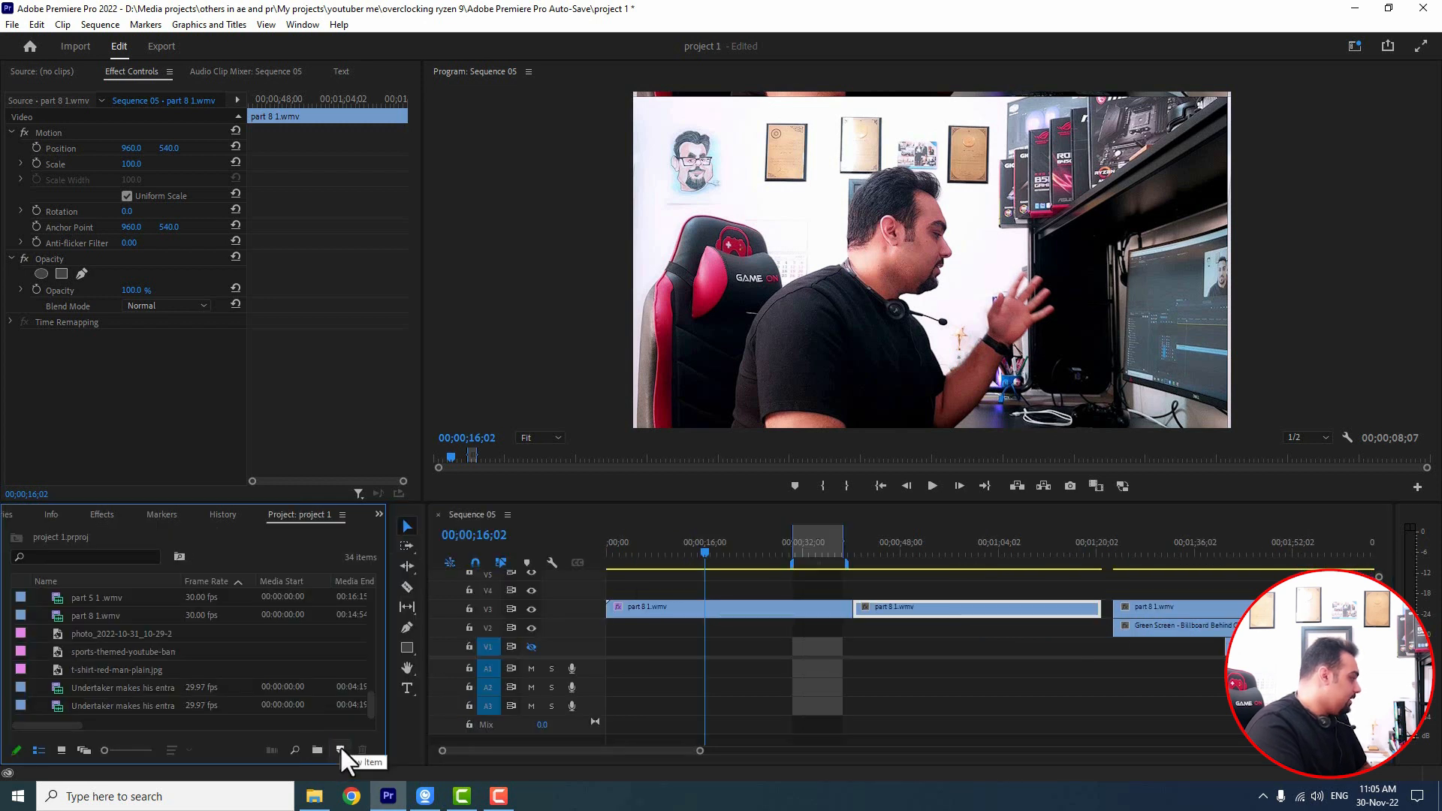
click(340, 750)
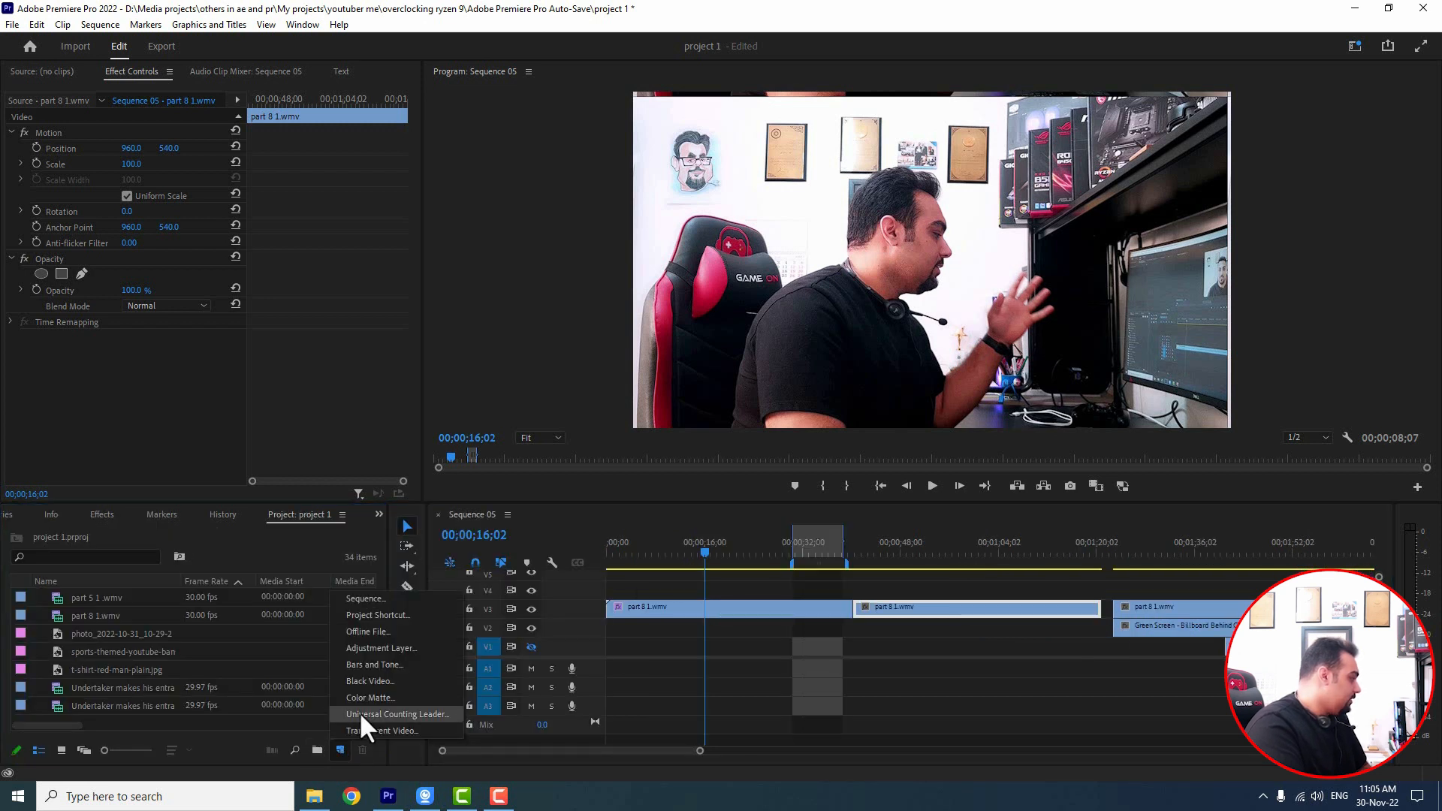
click(392, 647)
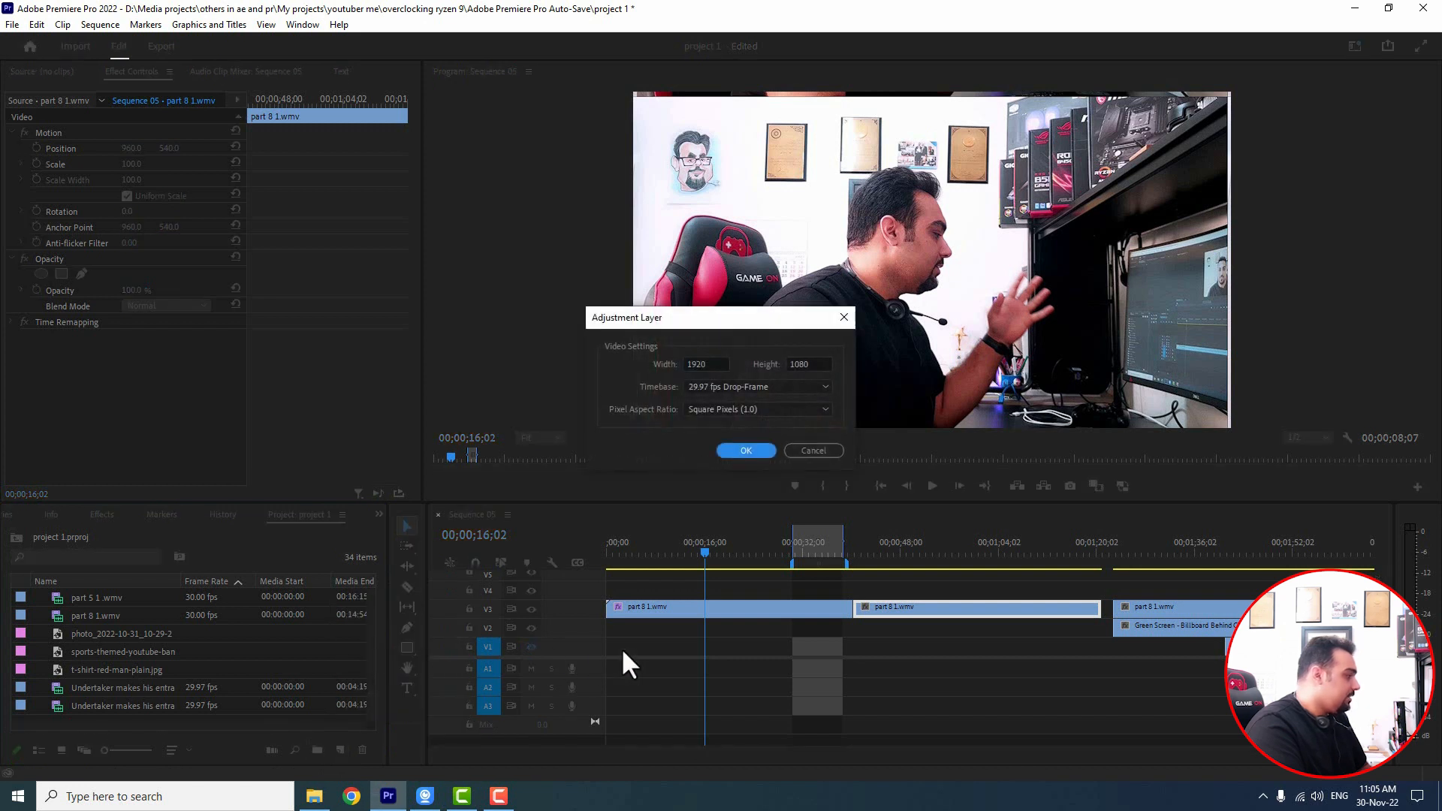
click(747, 449)
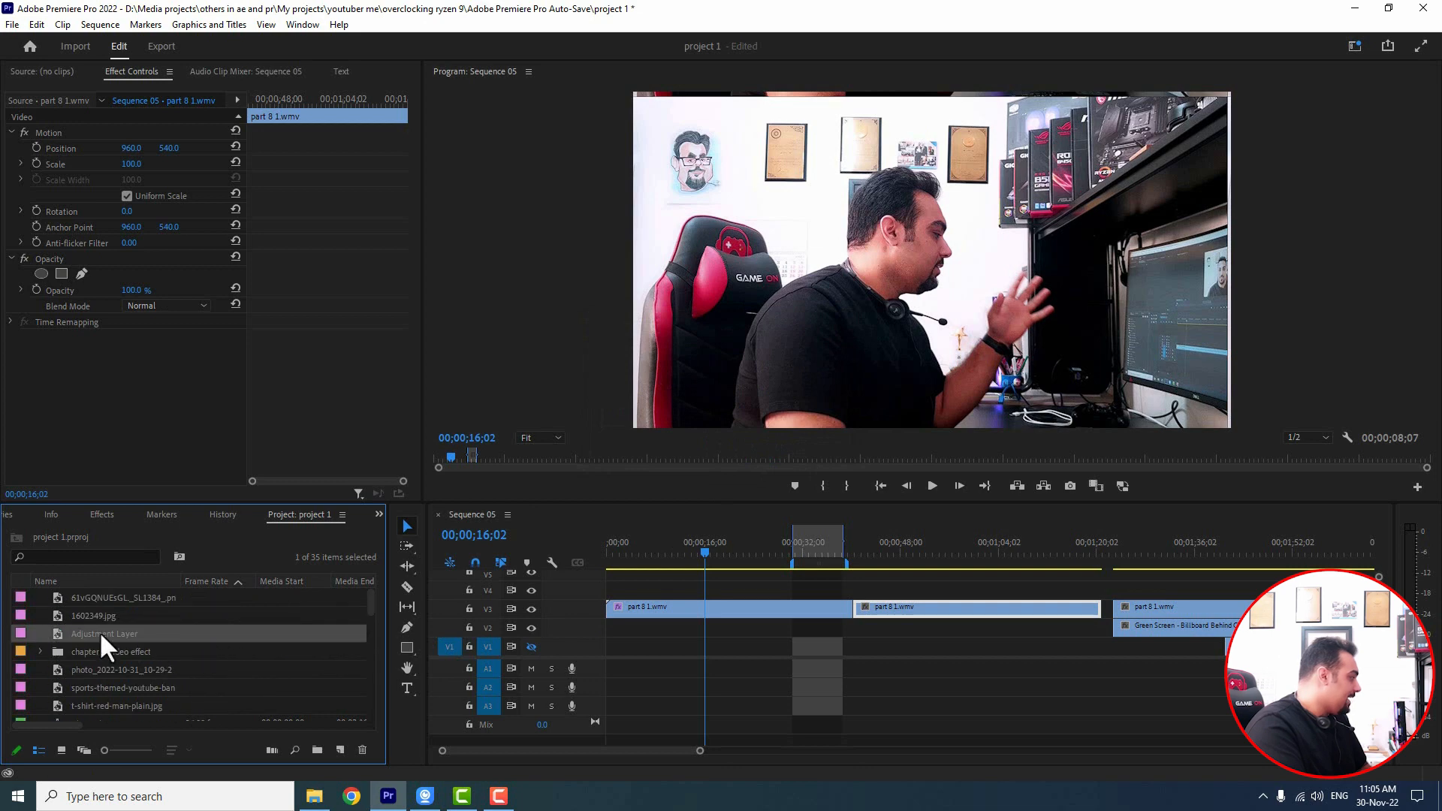
drag(123, 637, 862, 601)
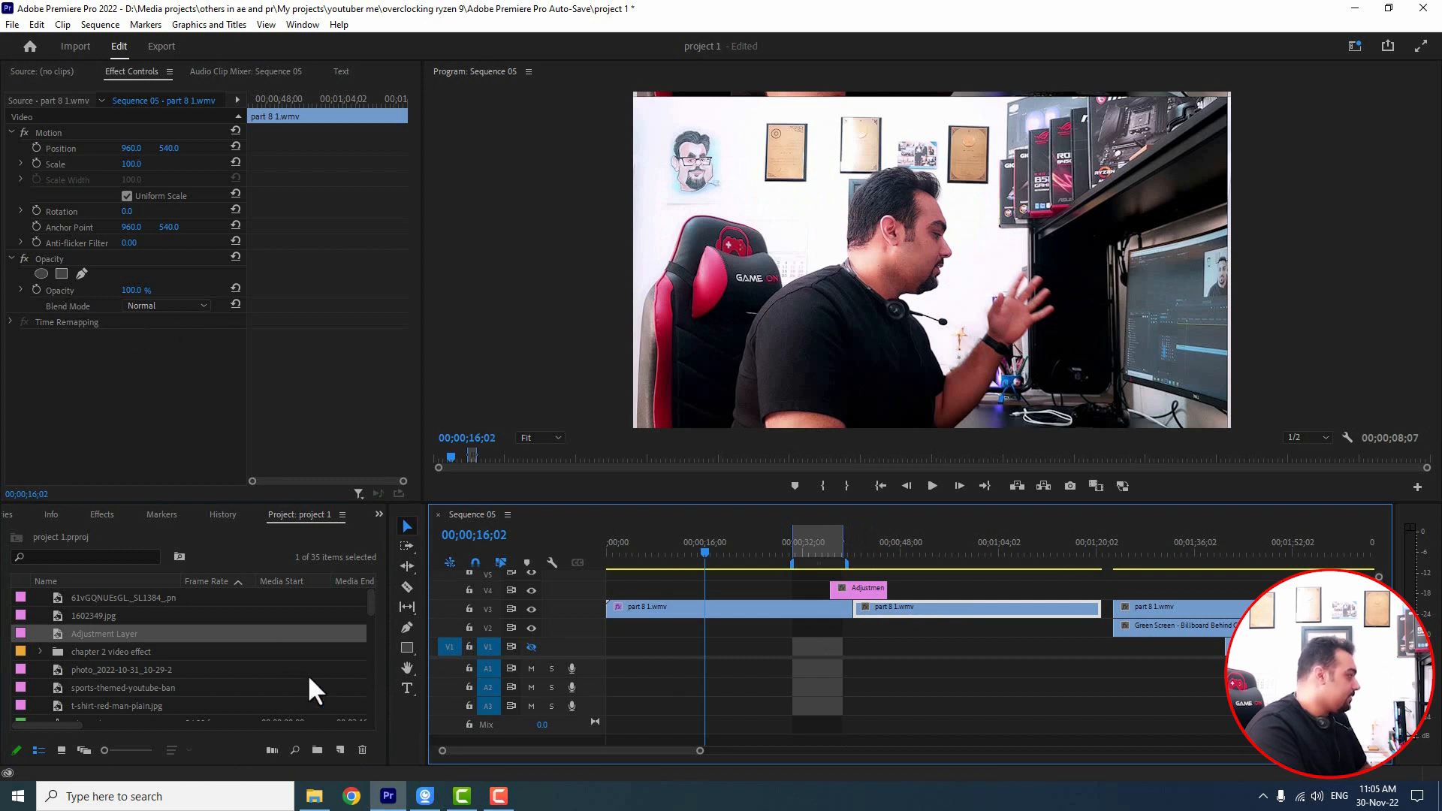
Step: Apply the Offset distort effect to the adjustment layer on V4
click(102, 514)
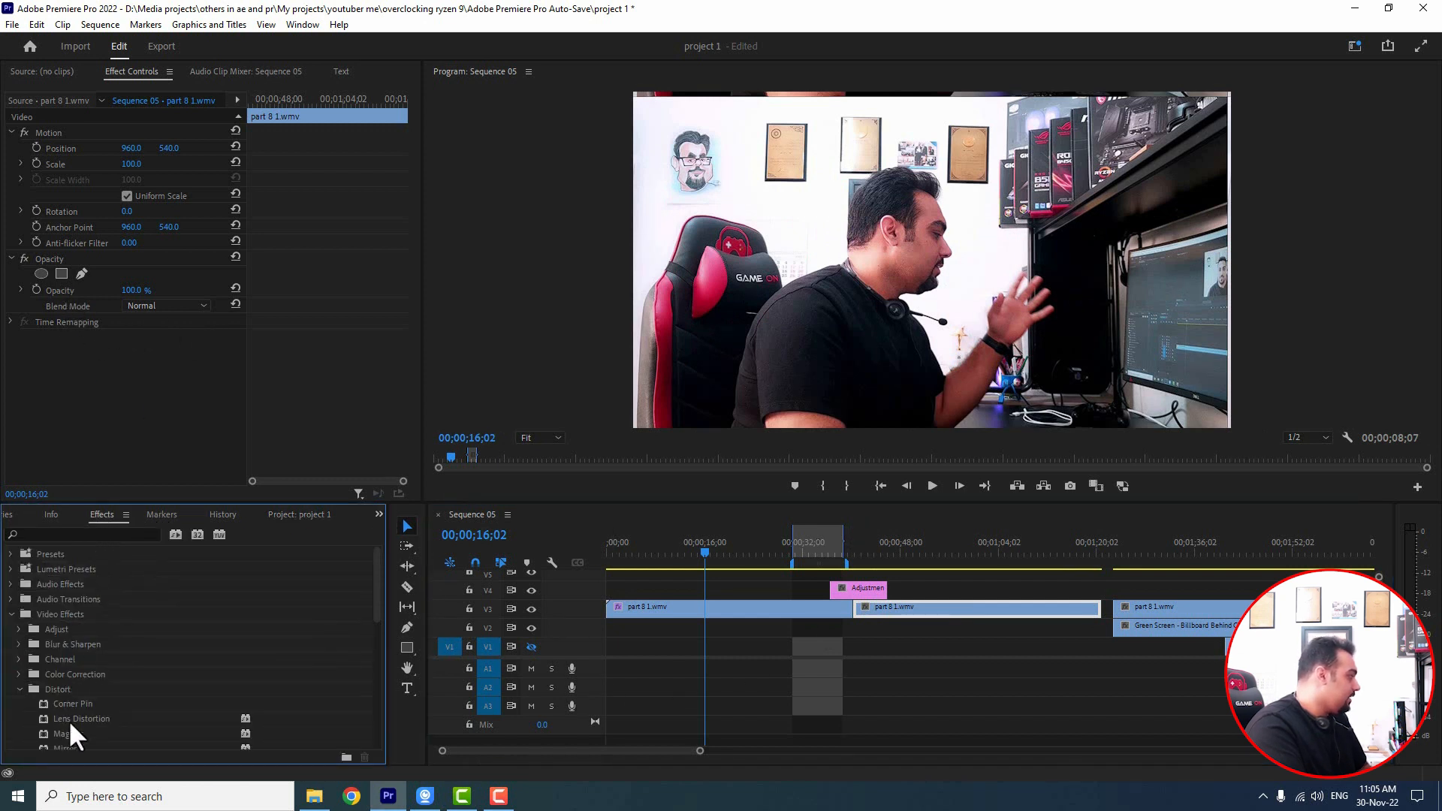
scroll(100, 703, down, 2)
drag(66, 716, 887, 595)
Step: Keyframe the adjustment layer's Shift Center To at 00;00;38;22 with 960, 540 and at 00;00;41;13 with 1932, 540
click(851, 541)
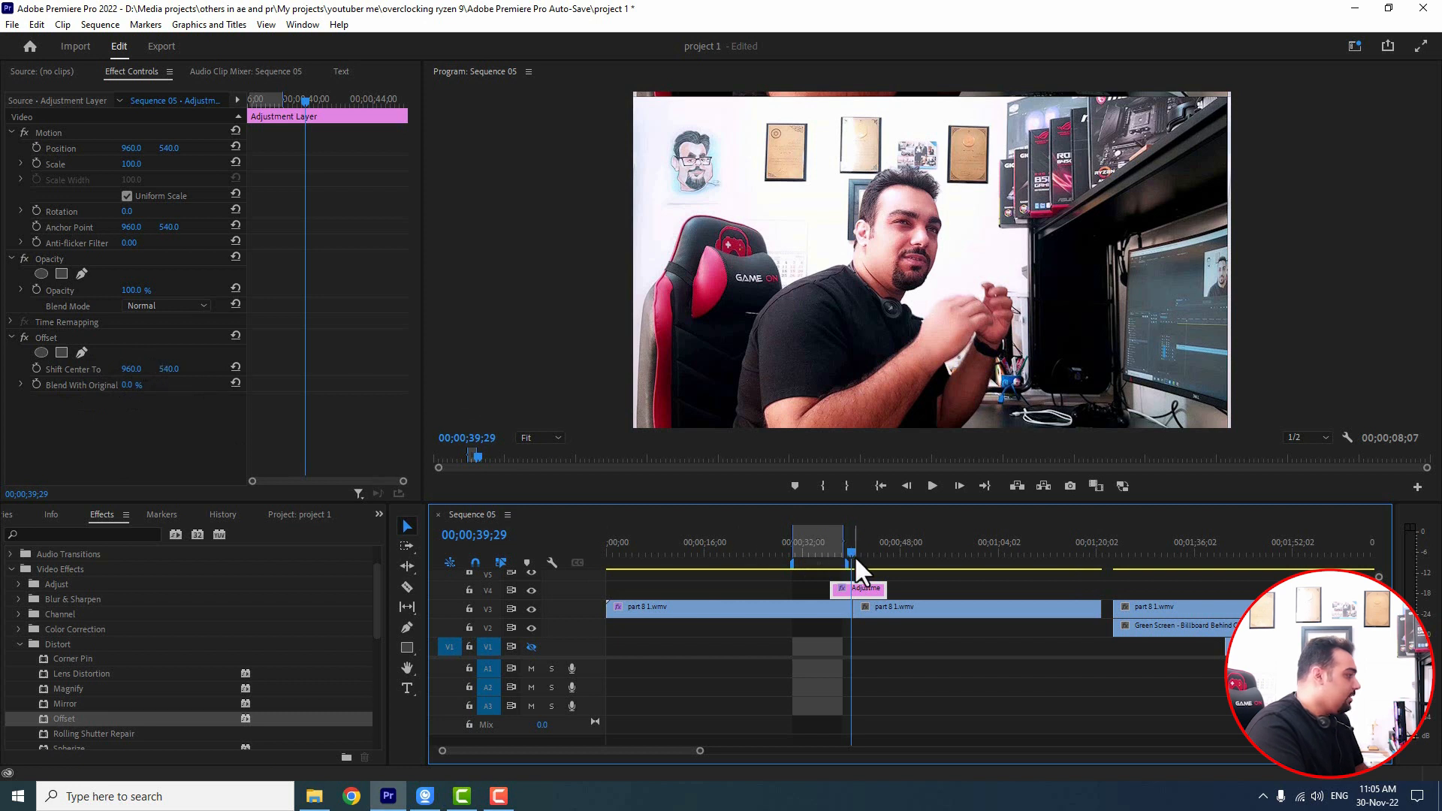
drag(846, 553, 844, 553)
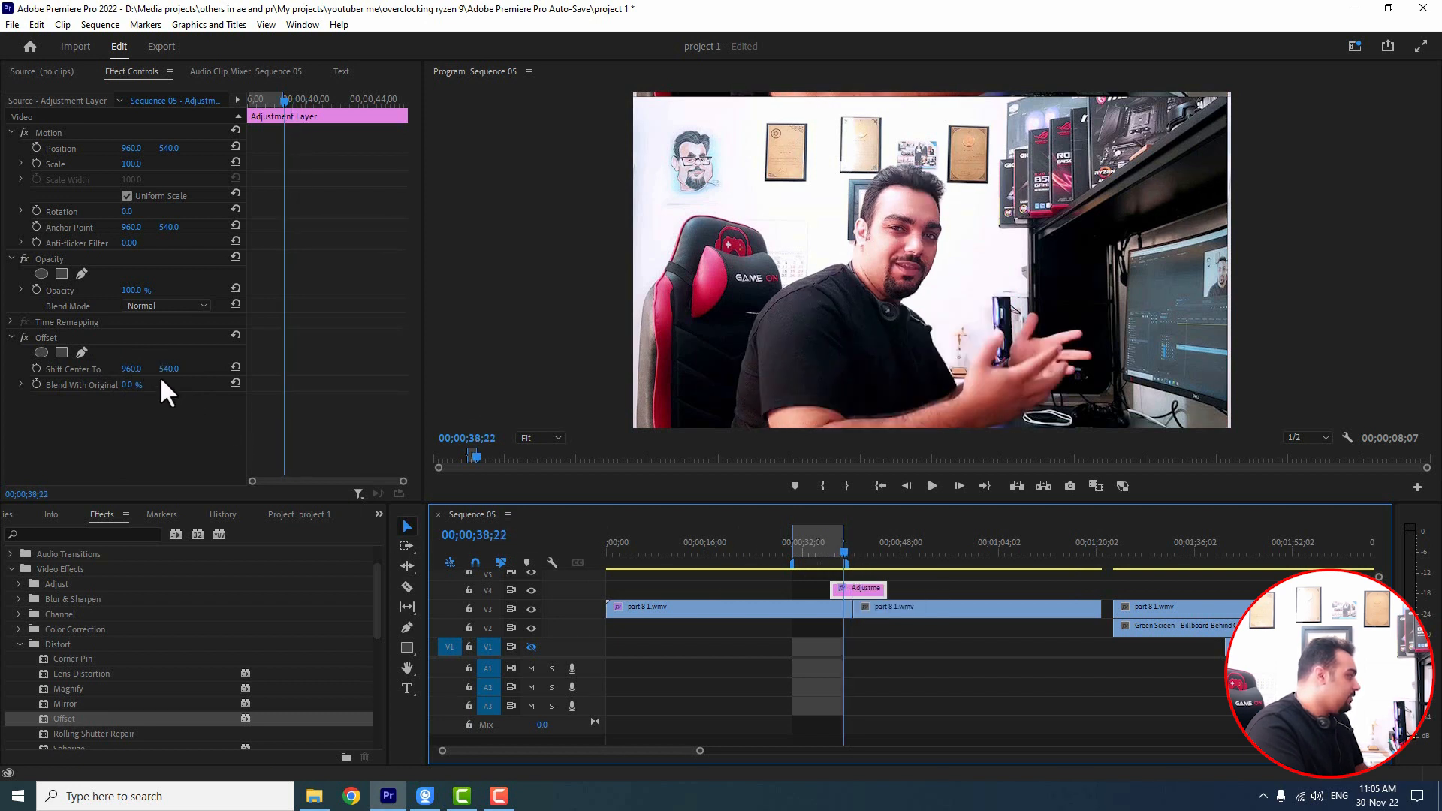
click(33, 367)
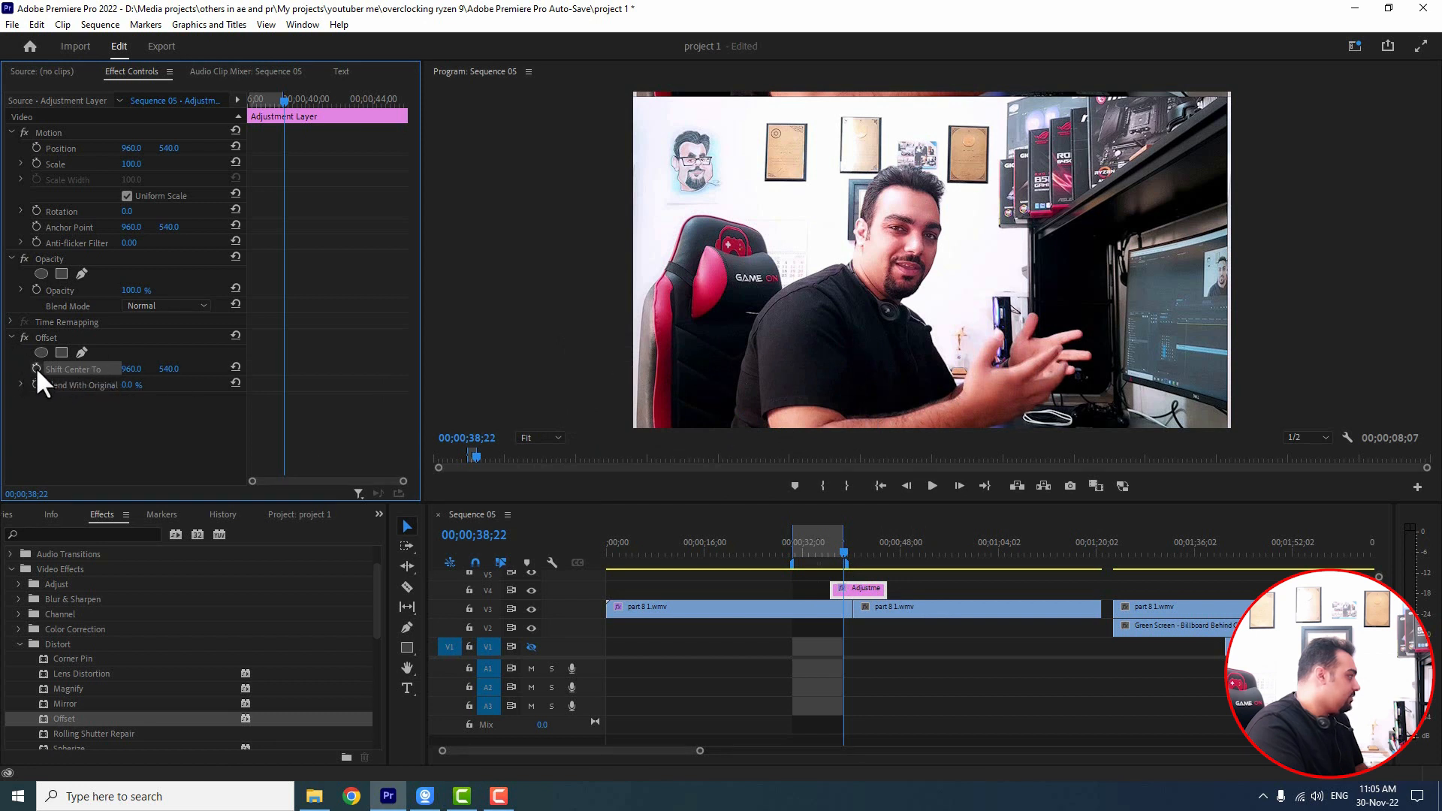
click(35, 368)
key(space)
key(space)
drag(848, 557, 859, 553)
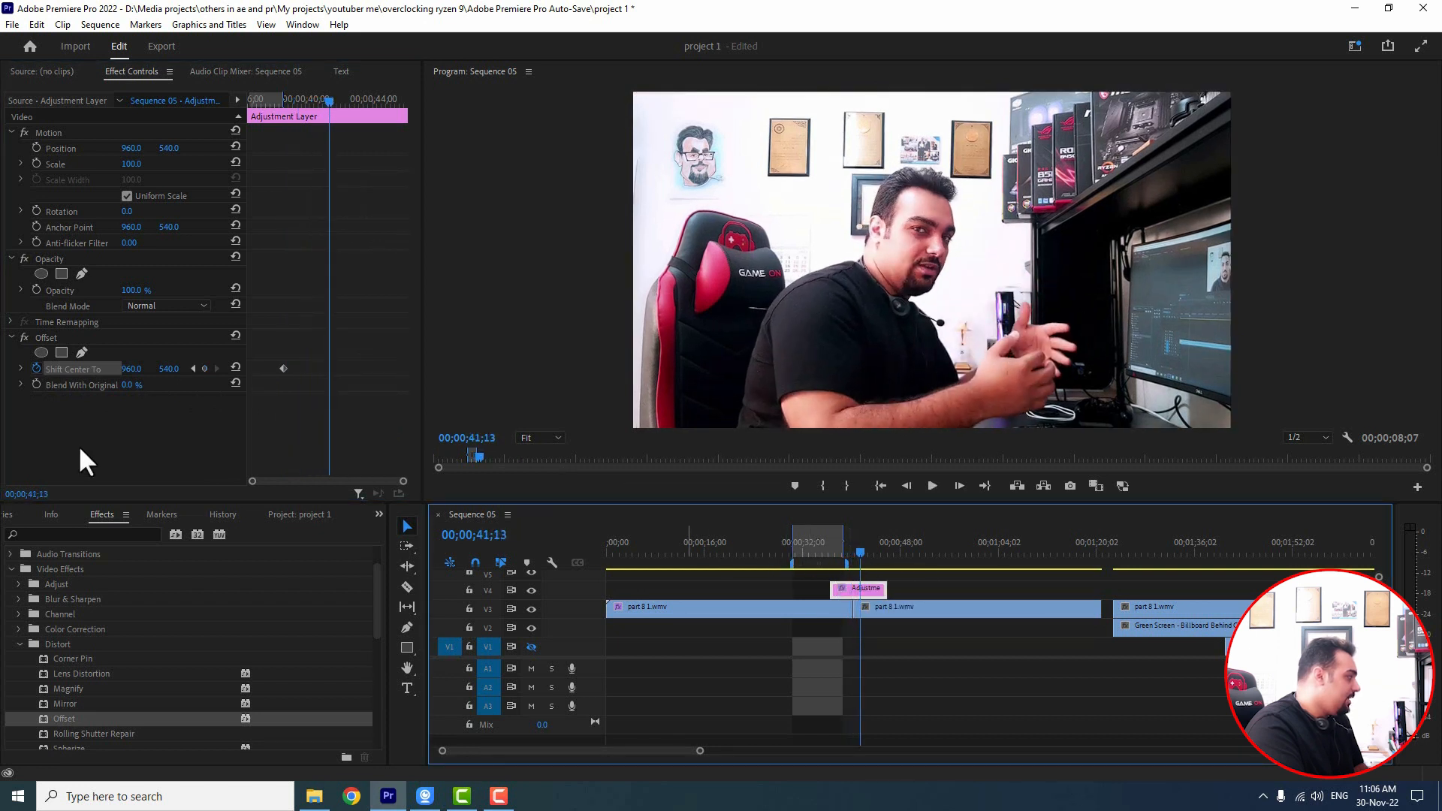
drag(131, 369, 861, 369)
Step: Play back the offset transition across the cut and inspect the two V3 clips beneath the adjustment layer
click(268, 98)
key(space)
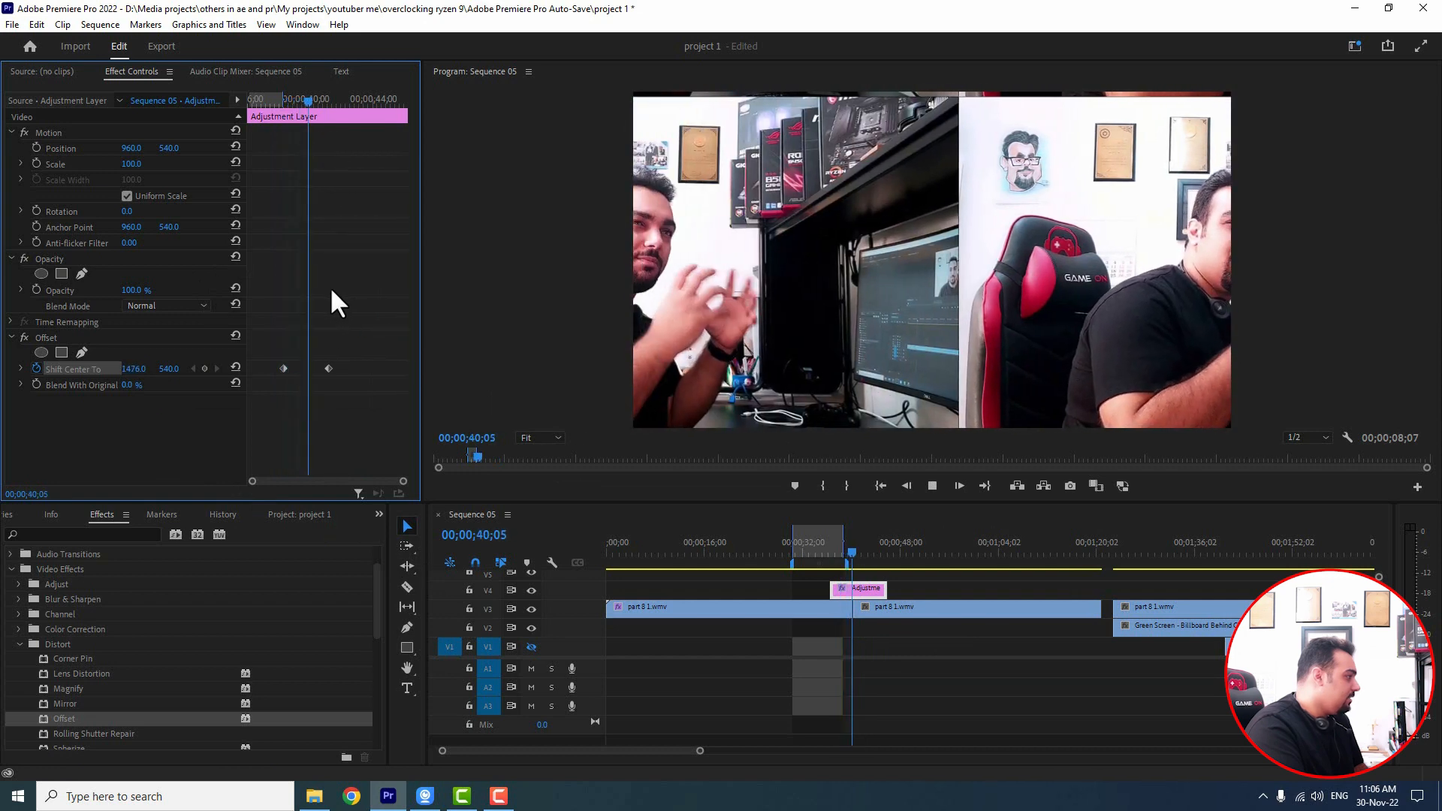
key(space)
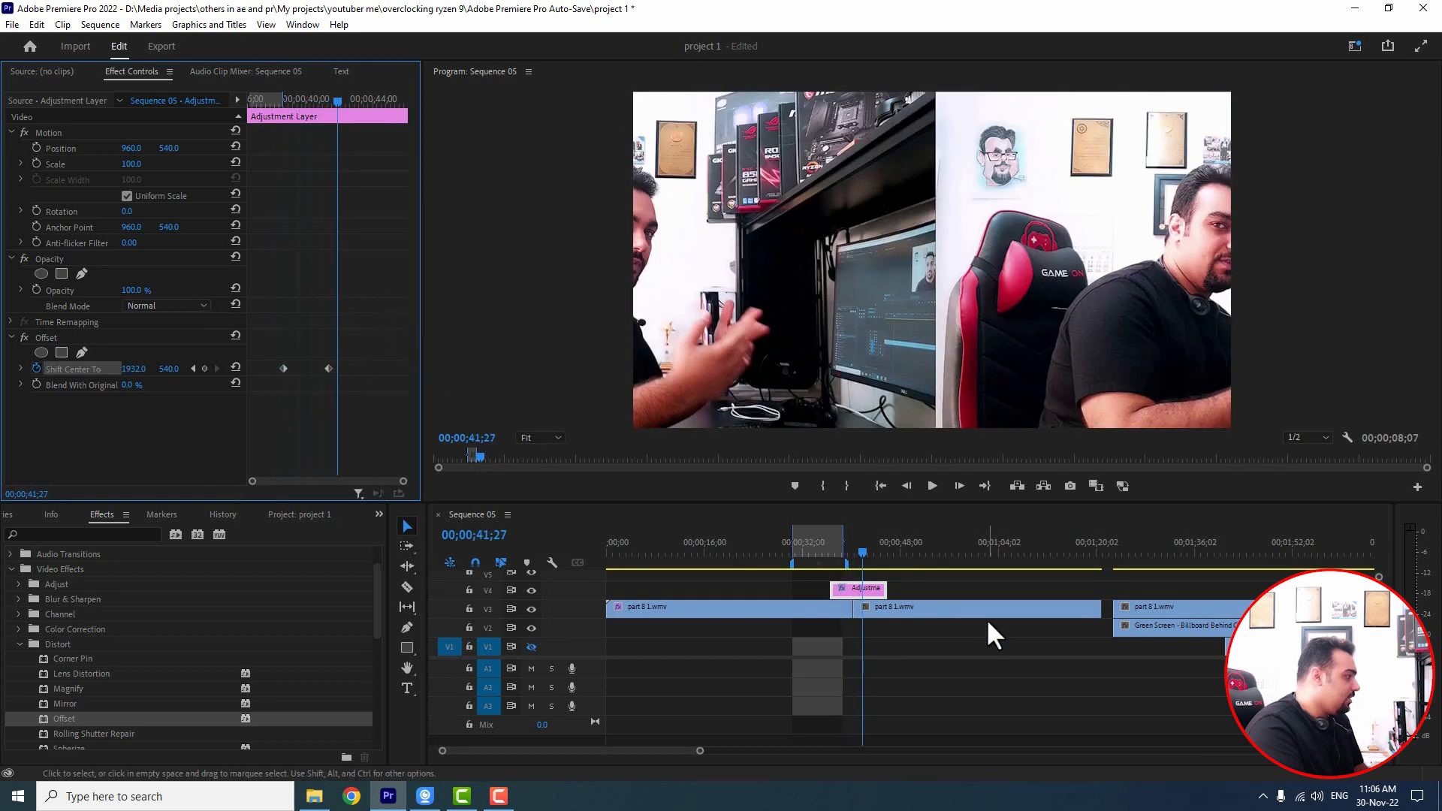
click(872, 606)
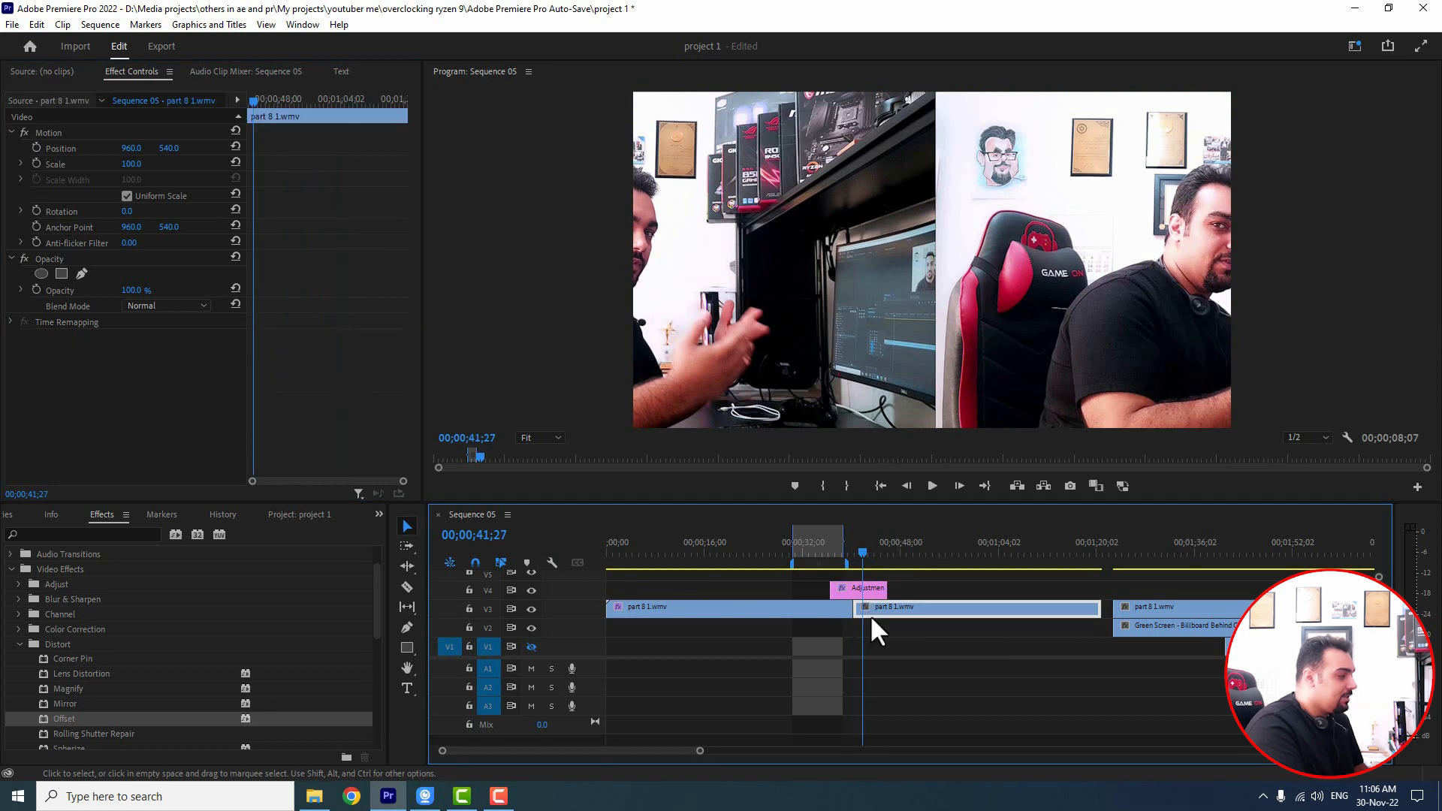
click(807, 613)
click(879, 607)
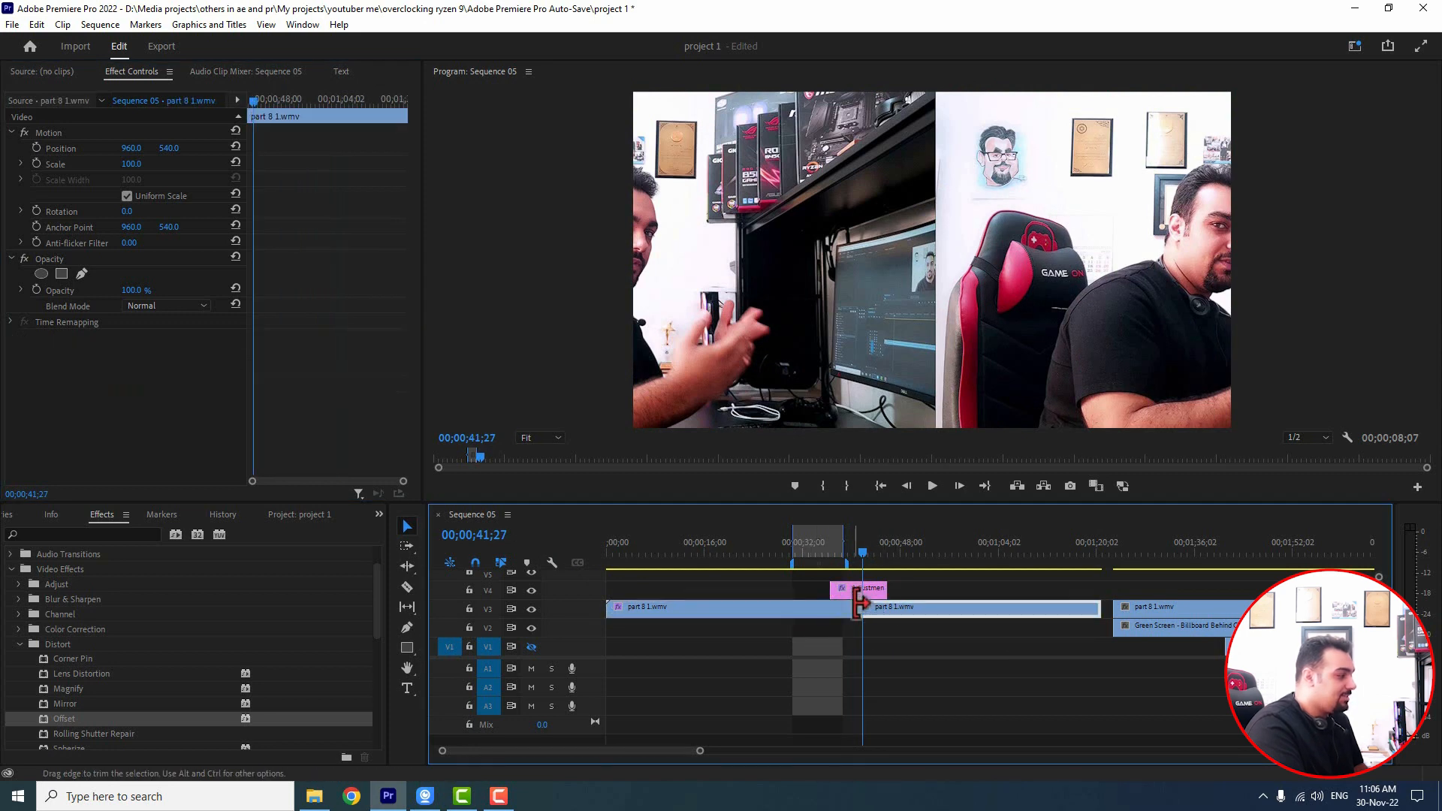
key(space)
key(space)
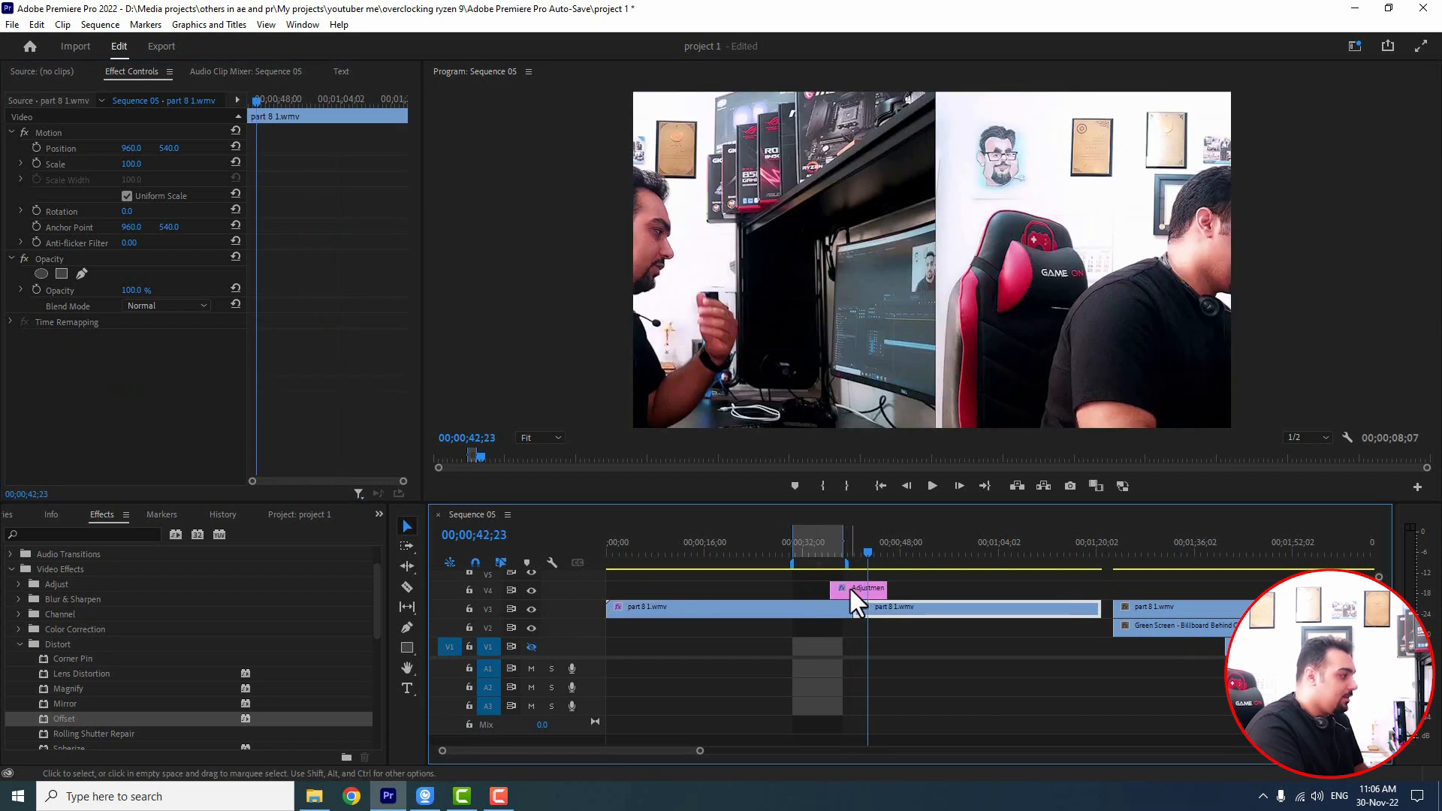
Step: Keyframe the adjustment layer's Shift Center To at 00;00;42;23 with 2382, 802
click(854, 588)
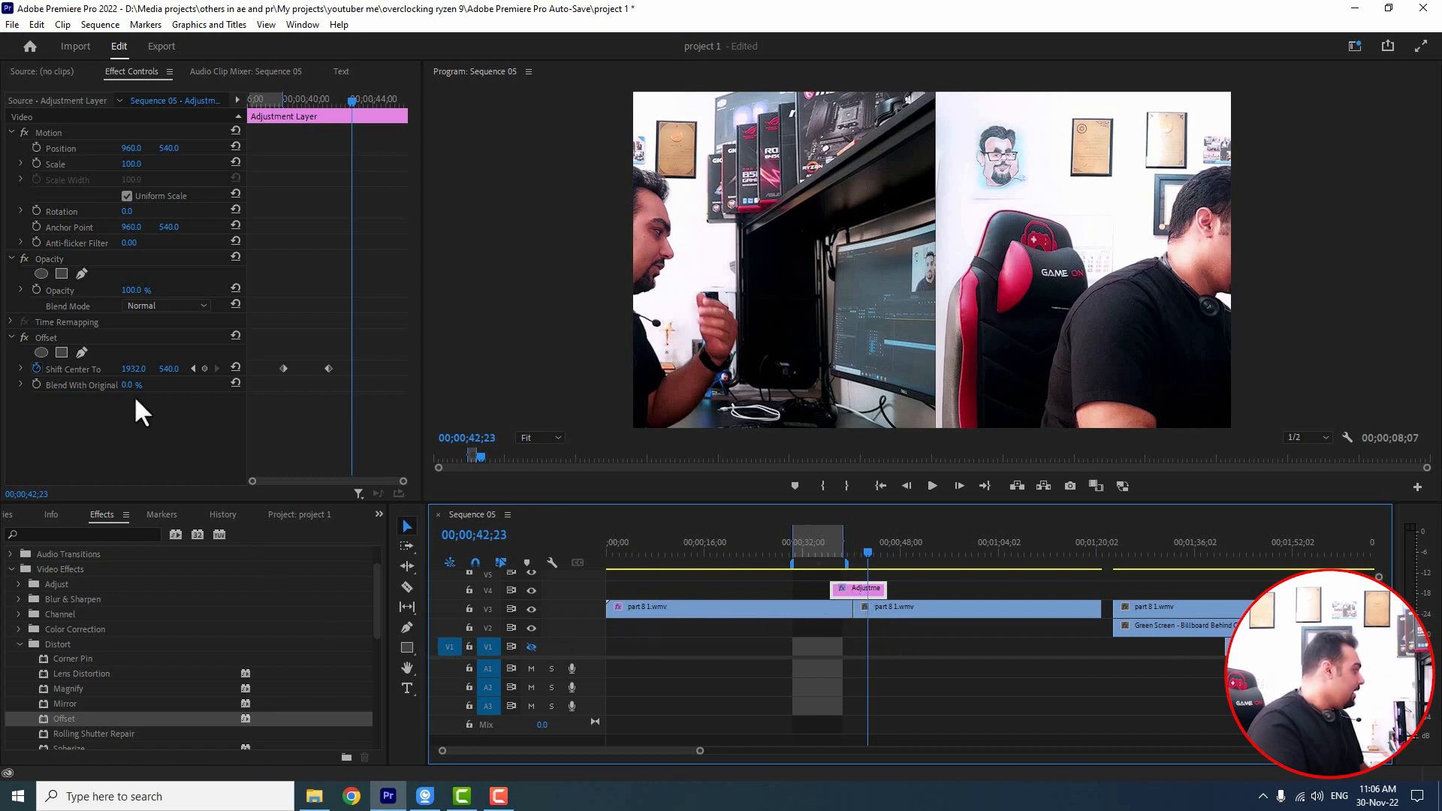
drag(134, 389, 469, 370)
drag(170, 371, 405, 371)
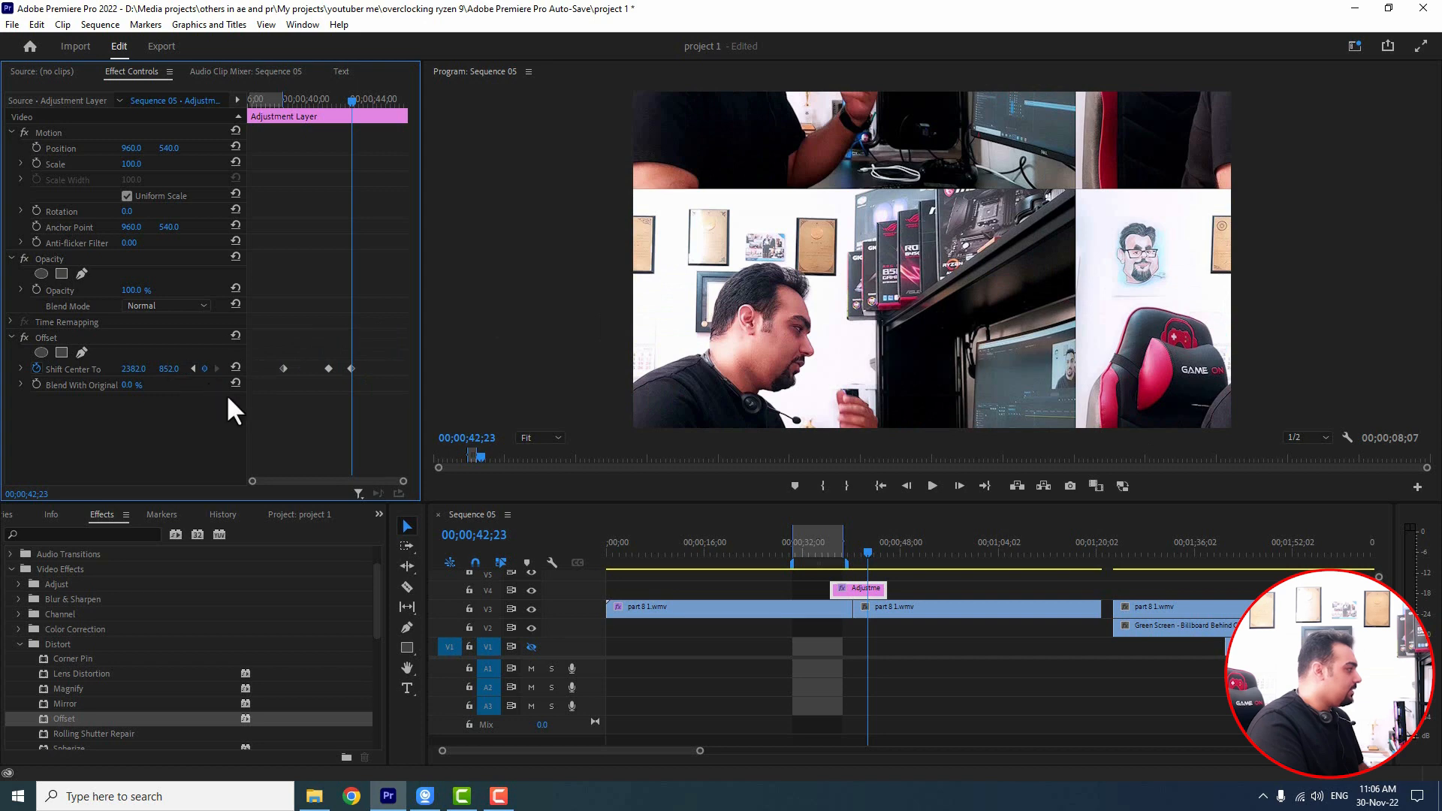
drag(168, 369, 208, 380)
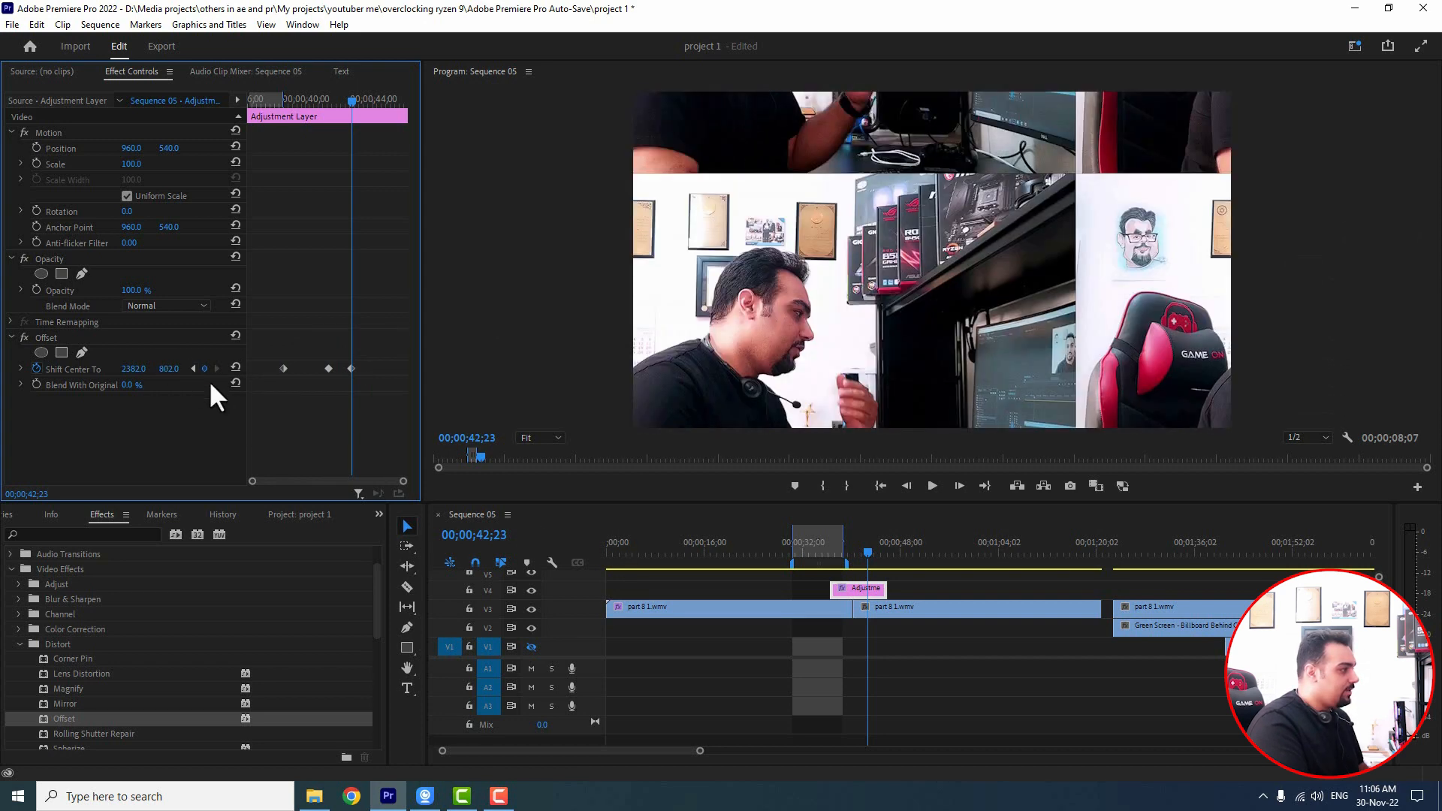
Step: Remove all Shift Center To keyframes from the adjustment layer's Offset effect and set the value to 1839, 2188
click(35, 368)
click(769, 417)
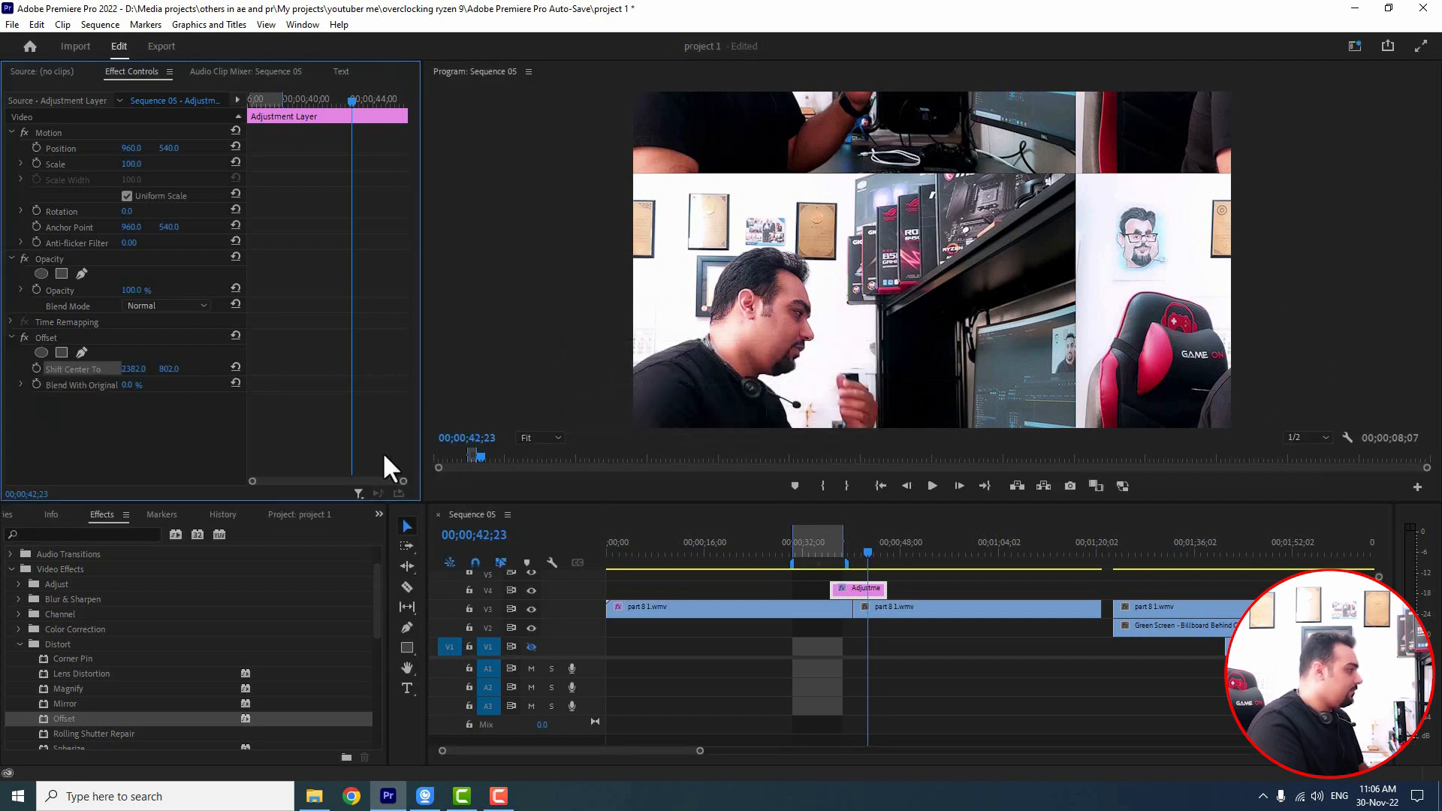
drag(168, 369, 1296, 369)
drag(132, 369, 61, 368)
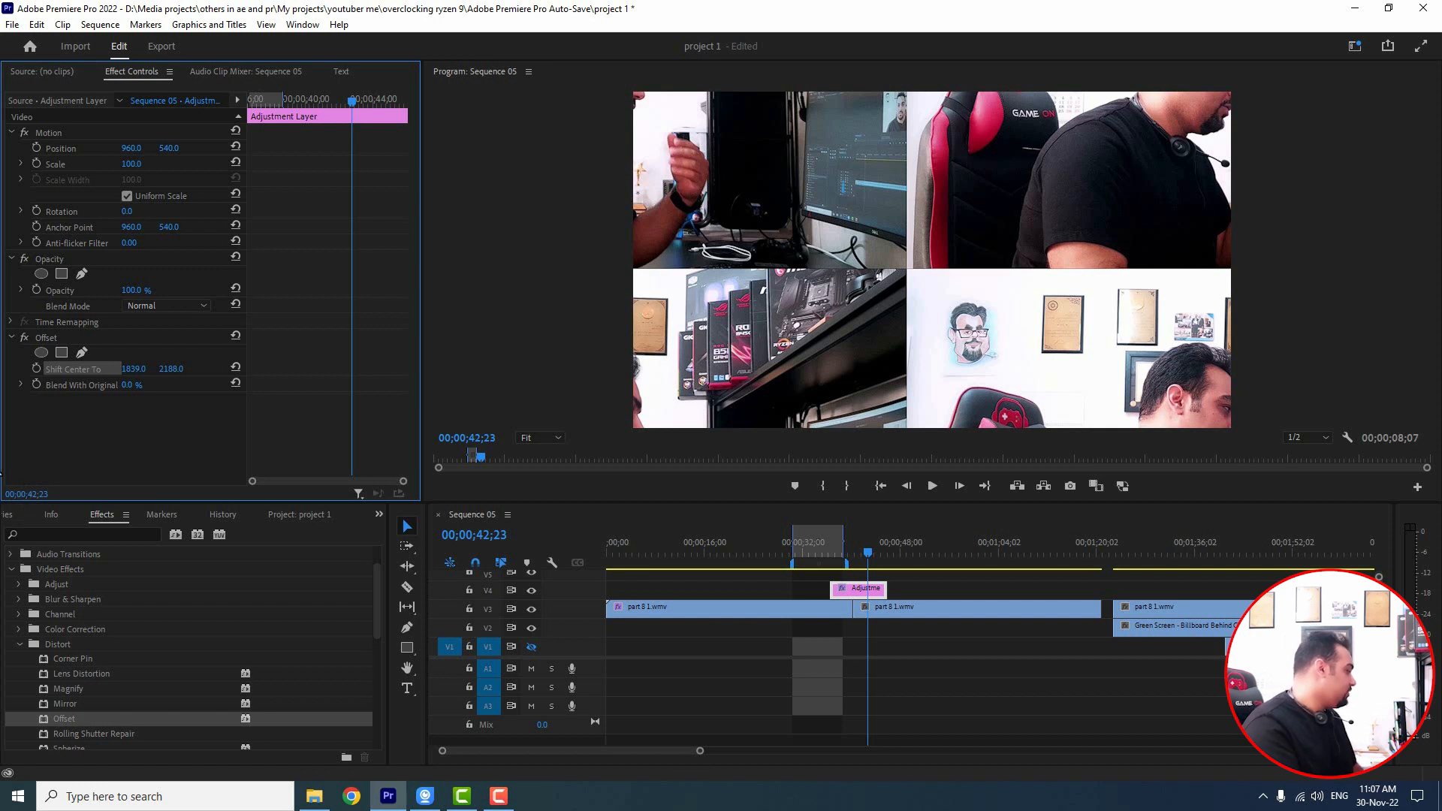
Step: Browse the Distort effects for the next effect to apply
scroll(201, 666, down, 1)
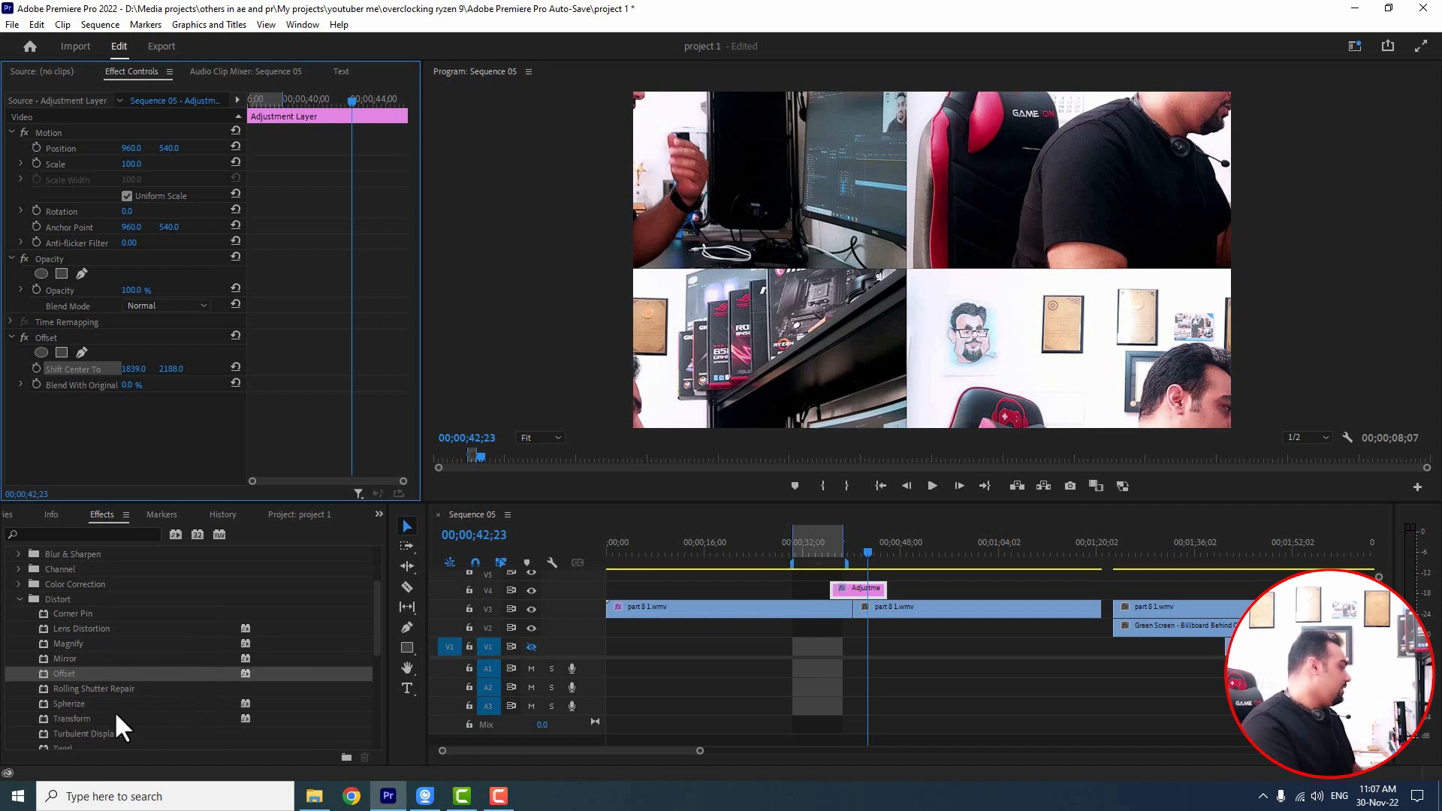
scroll(134, 706, down, 1)
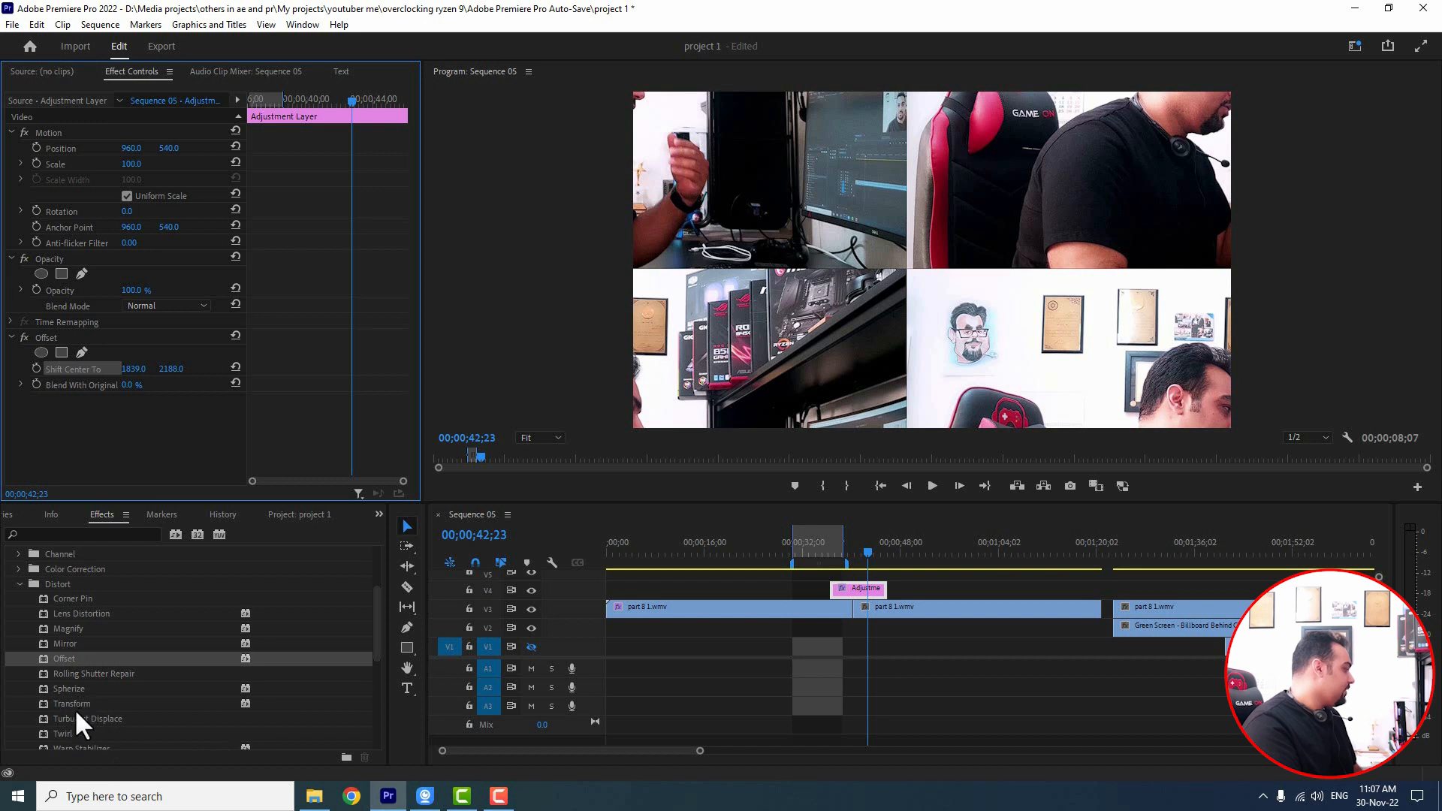